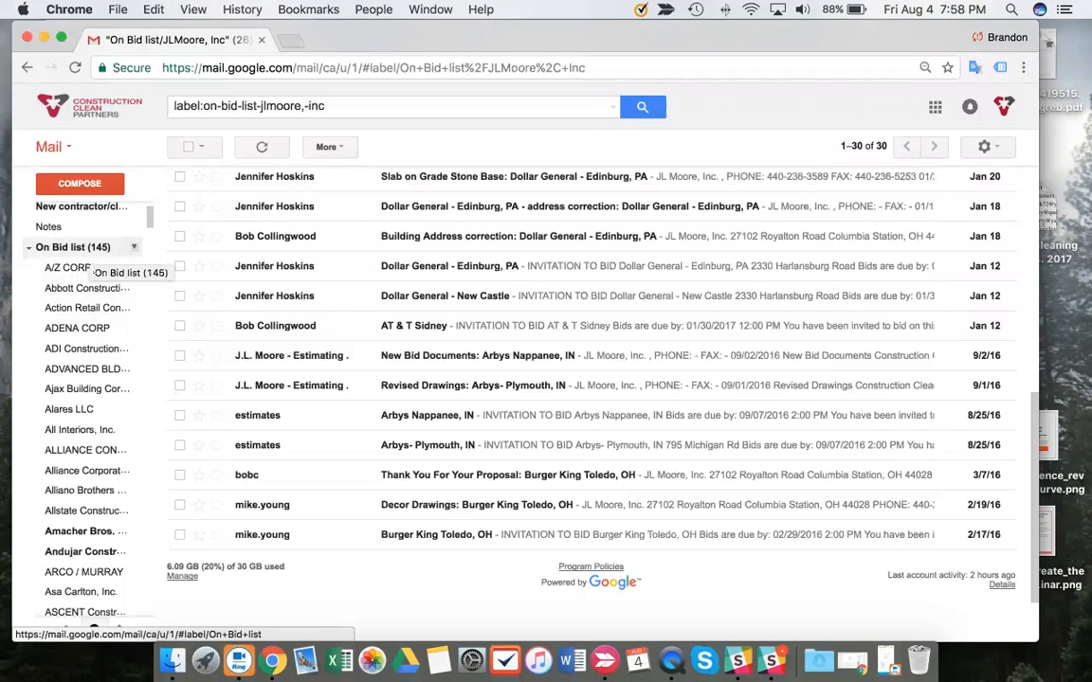
# Open the CARMEL CONTRACTORS label under On Bid list and look through its bid invitations down to the oldest.
pyautogui.scroll(-2, 95, 371)
pyautogui.scroll(-8, 95, 365)
pyautogui.scroll(-9, 85, 374)
pyautogui.scroll(-7, 90, 355)
pyautogui.scroll(-1, 90, 327)
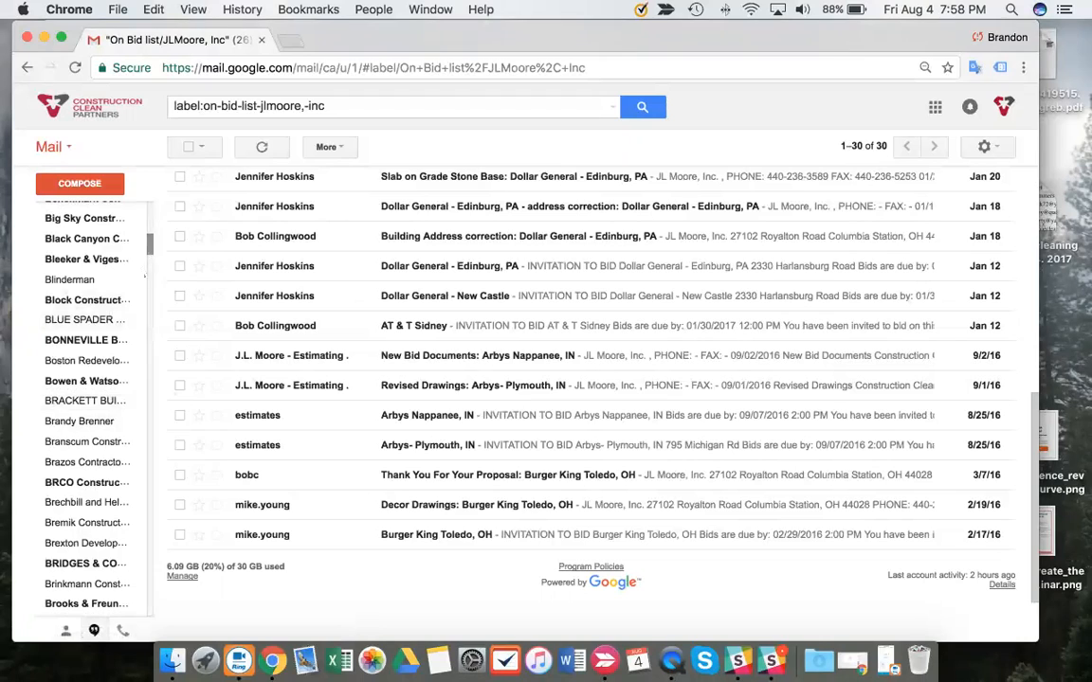
pyautogui.scroll(-3, 90, 494)
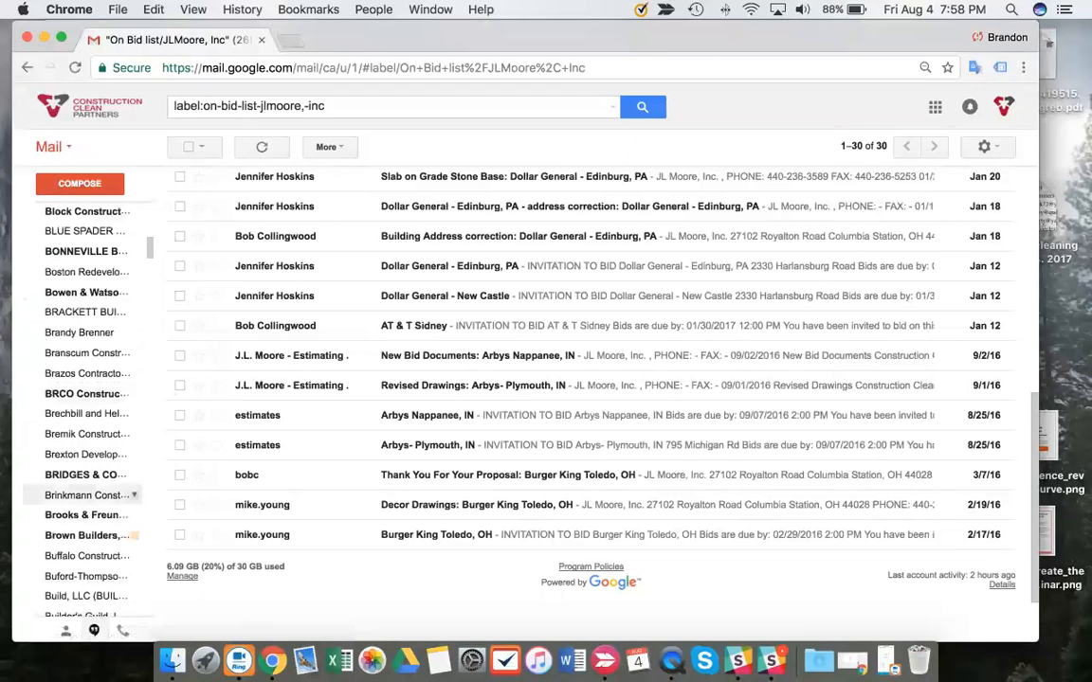
pyautogui.scroll(-5, 90, 494)
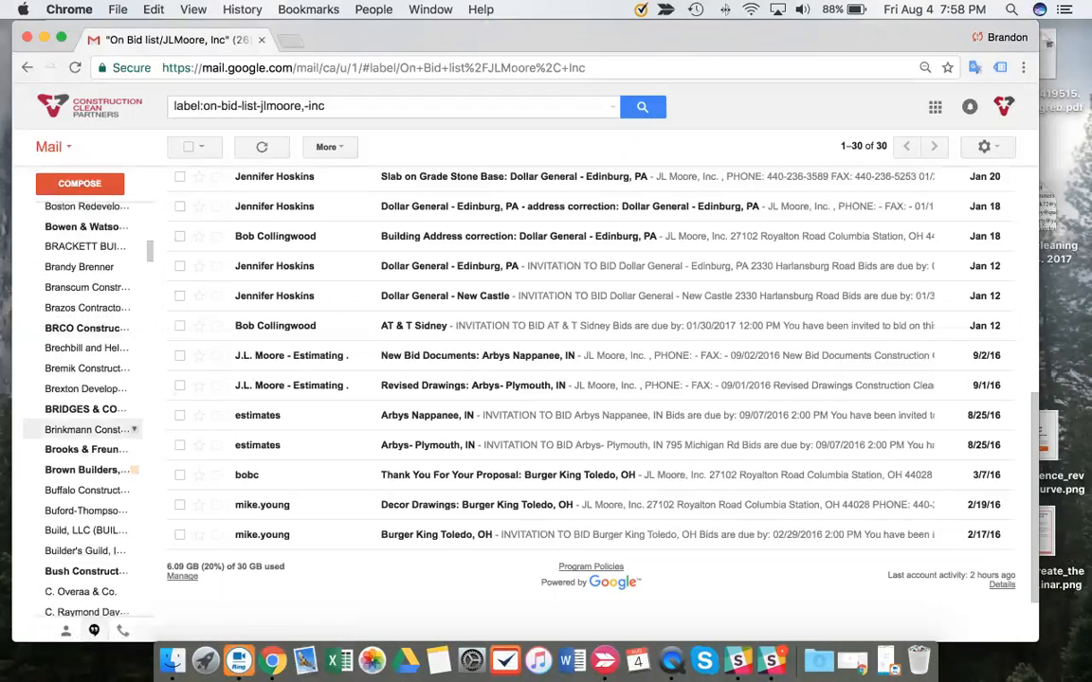
pyautogui.scroll(-6, 90, 432)
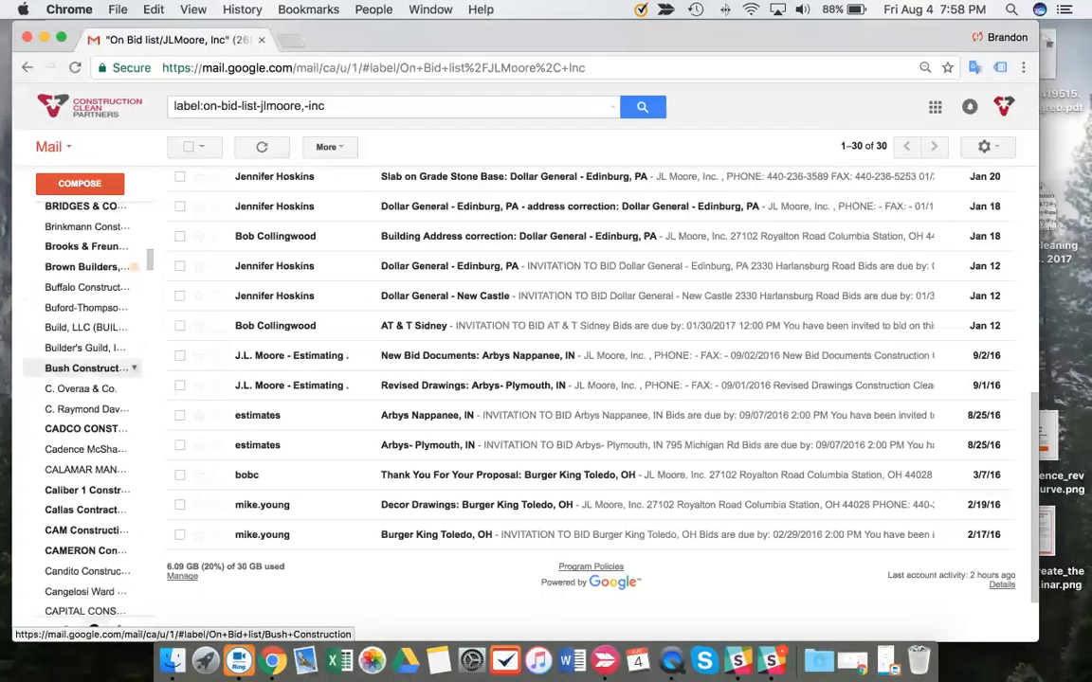
pyautogui.scroll(-7, 90, 411)
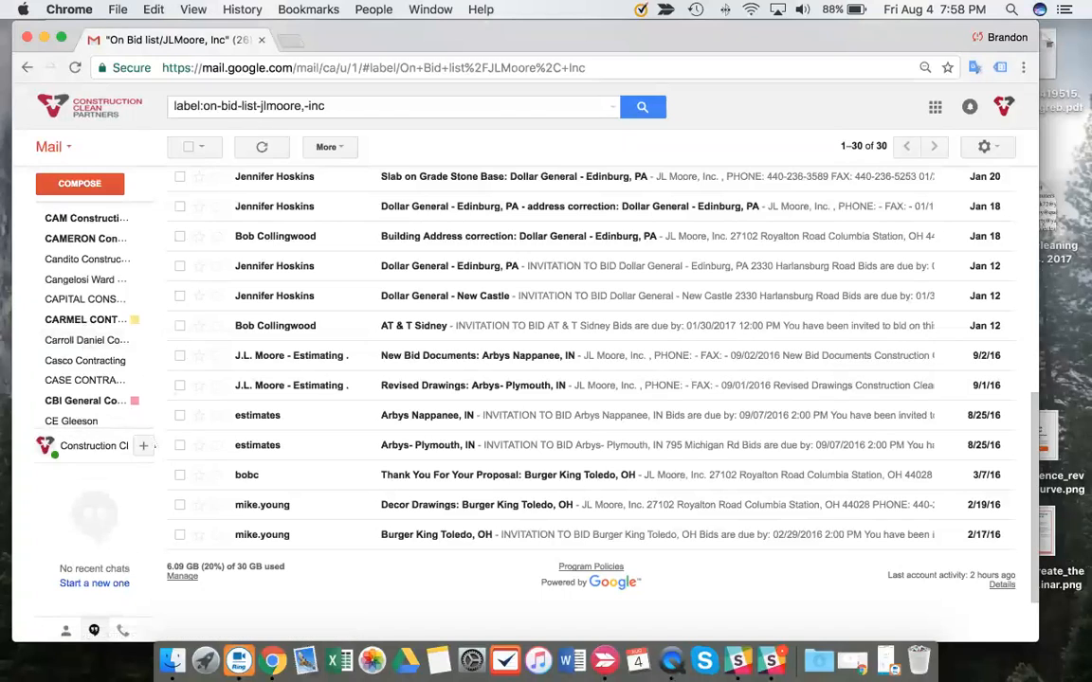
pyautogui.click(85, 320)
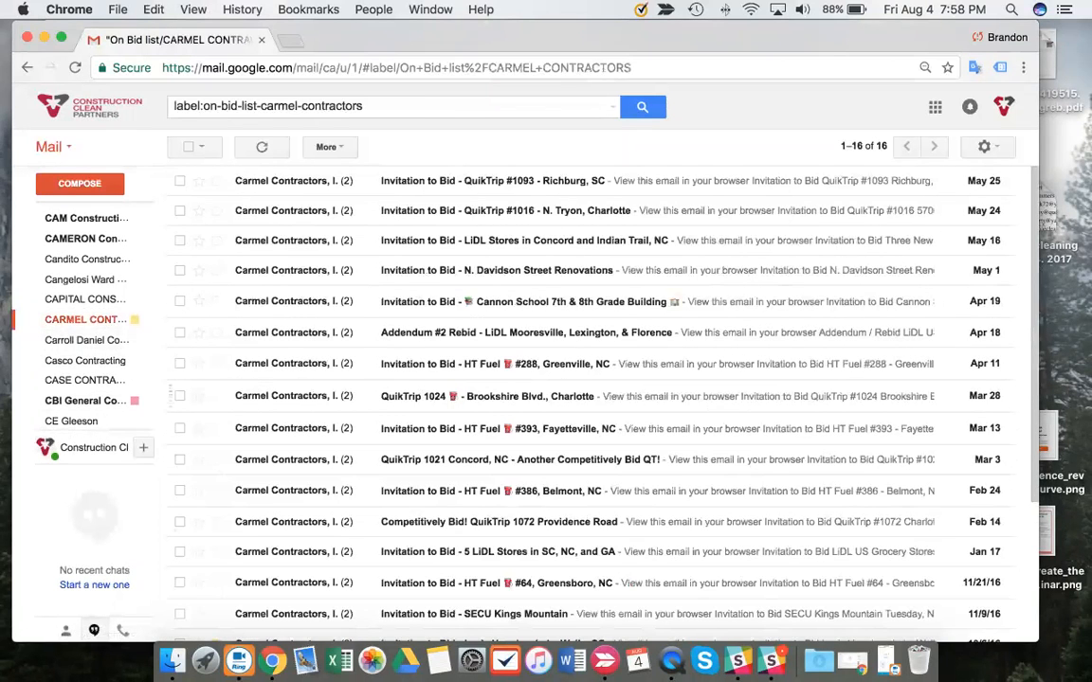
pyautogui.scroll(-5, 597, 398)
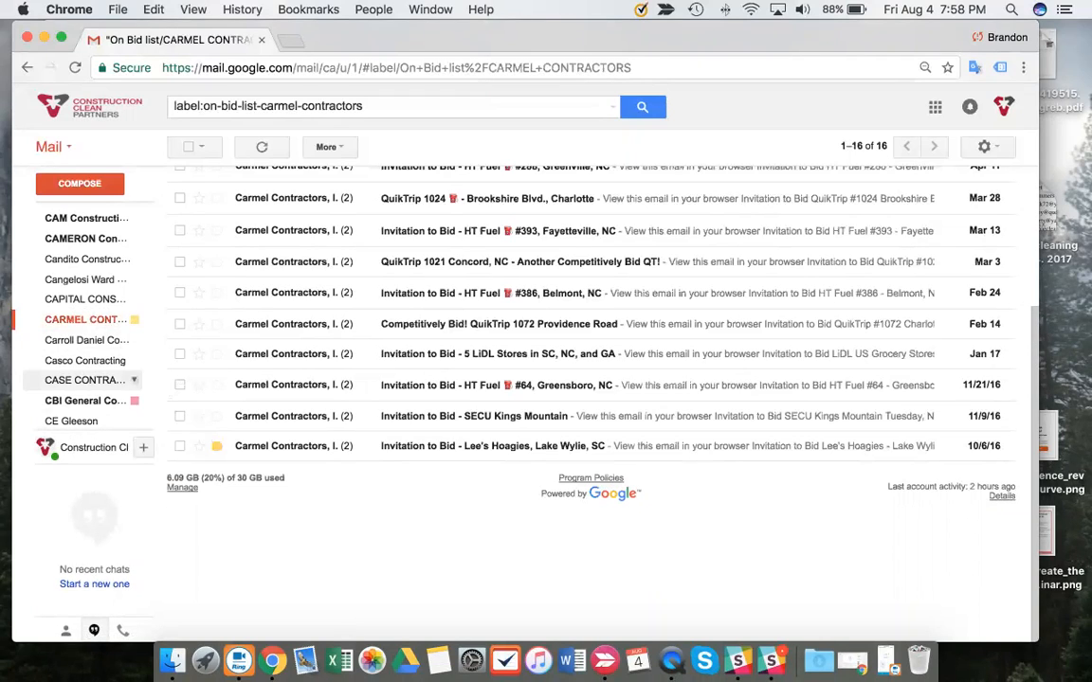
# Open the CBI General Construction label under On Bid list and look through its first page of bid emails.
pyautogui.scroll(-3, 90, 327)
pyautogui.click(90, 325)
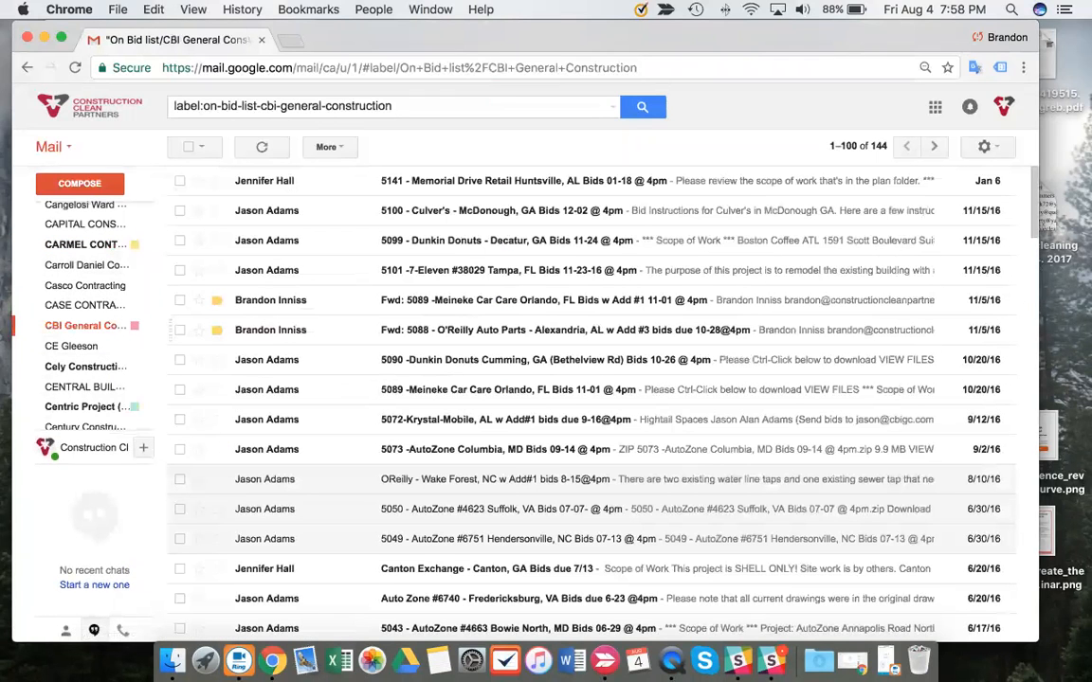
pyautogui.scroll(-5, 588, 398)
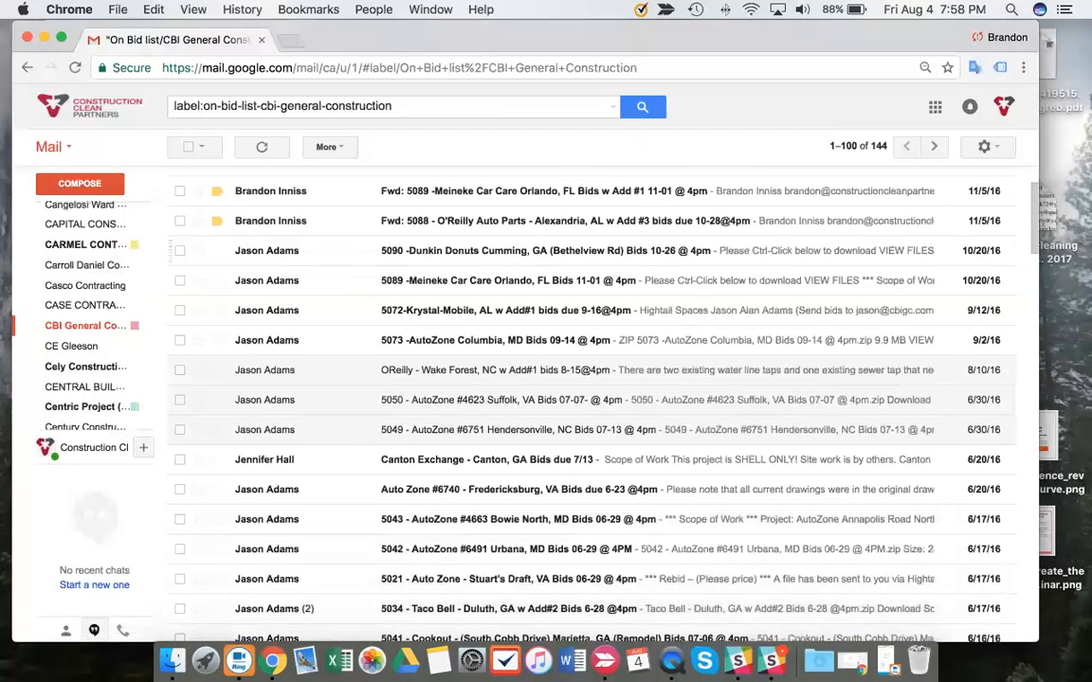
pyautogui.scroll(-5, 587, 398)
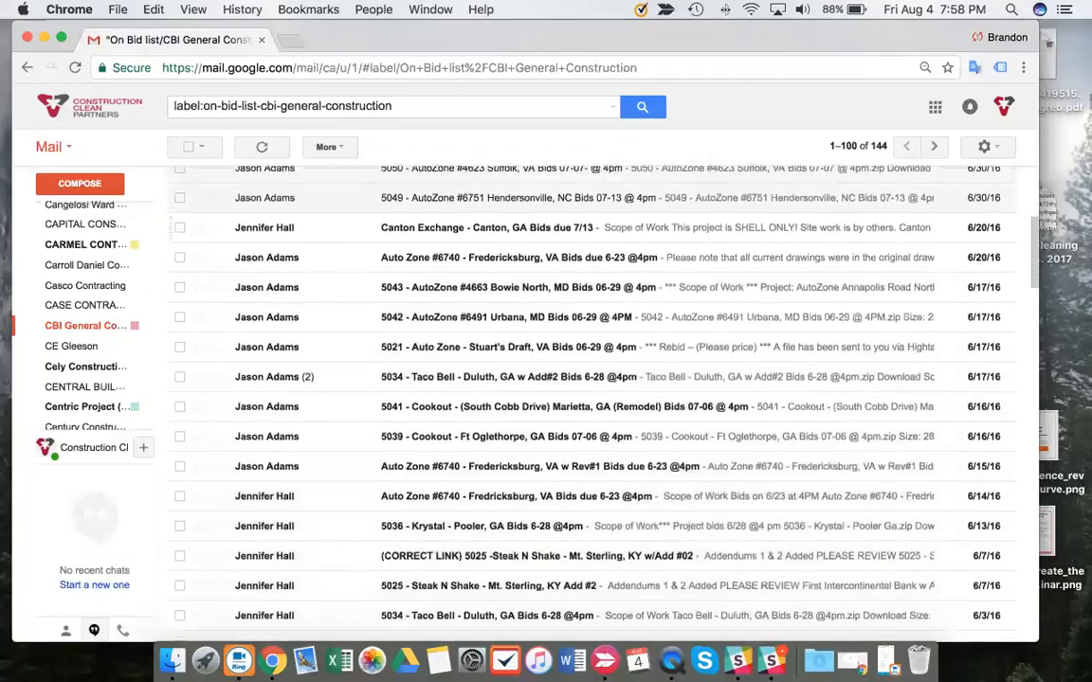
pyautogui.scroll(-5, 588, 398)
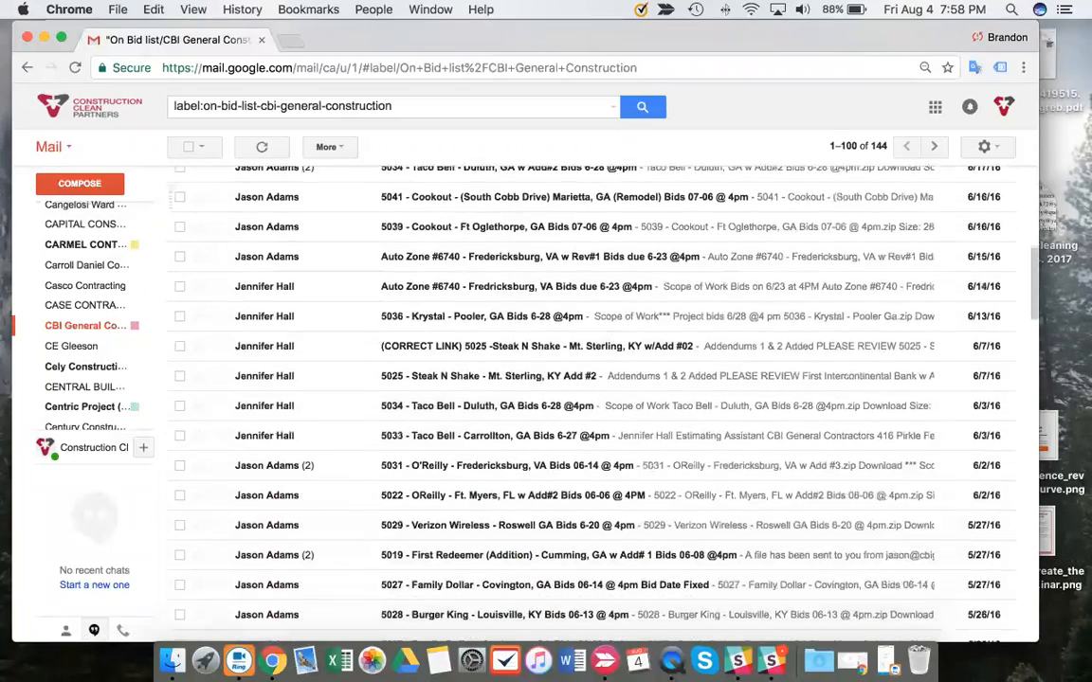
pyautogui.scroll(-5, 587, 398)
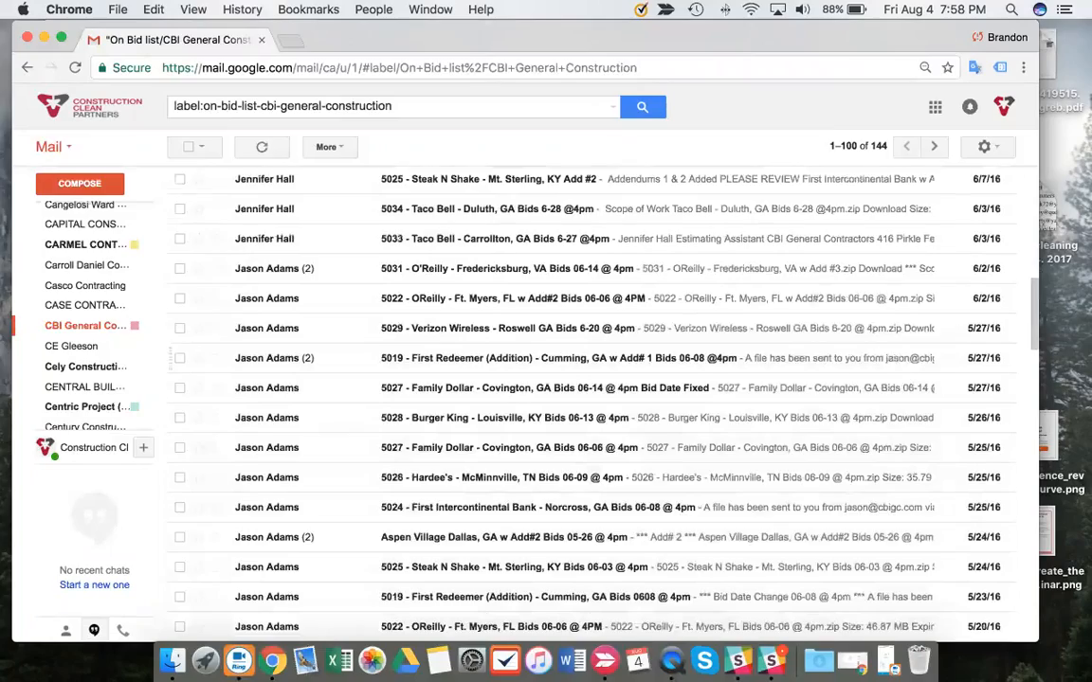
pyautogui.scroll(-3, 587, 398)
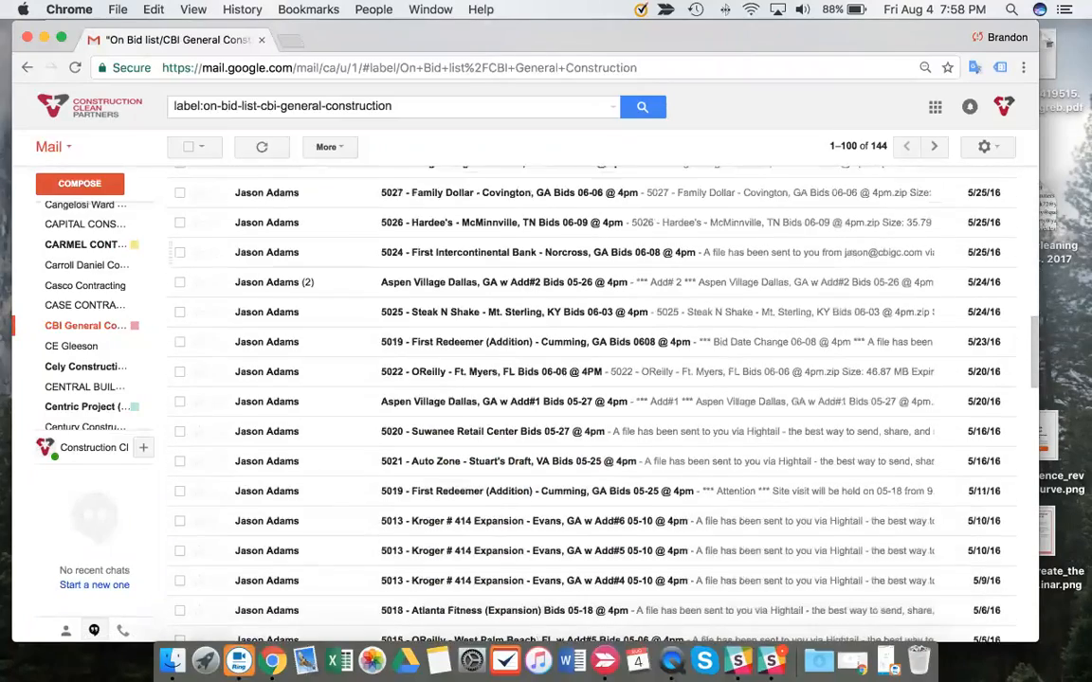
pyautogui.scroll(-2, 587, 398)
pyautogui.scroll(-4, 588, 398)
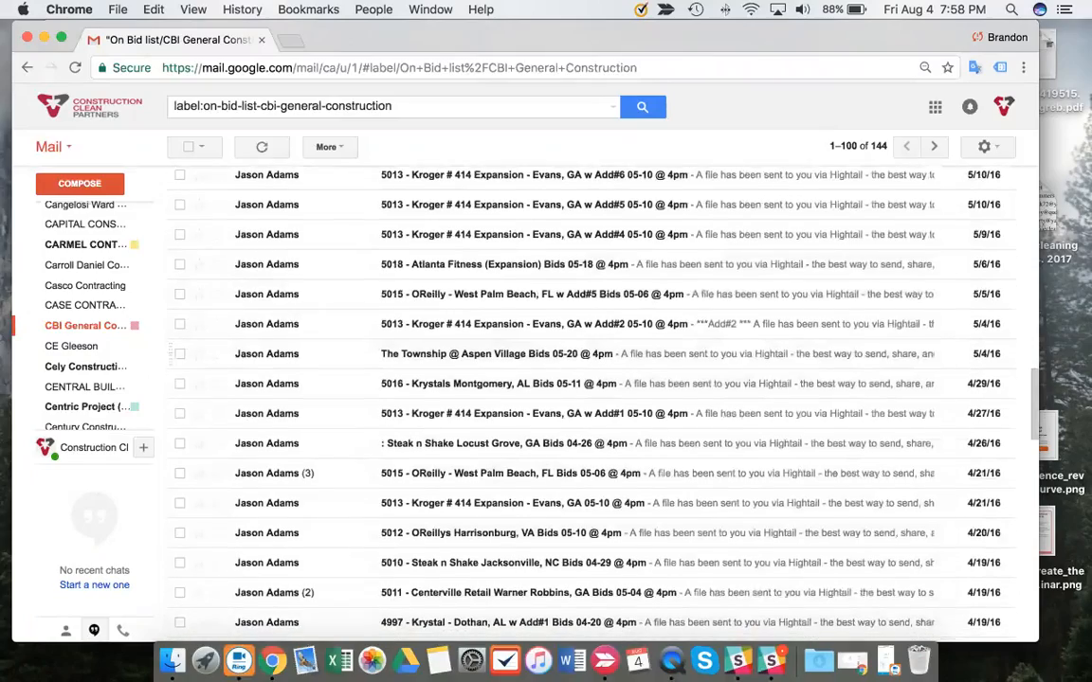
pyautogui.scroll(-8, 588, 398)
pyautogui.scroll(-10, 587, 398)
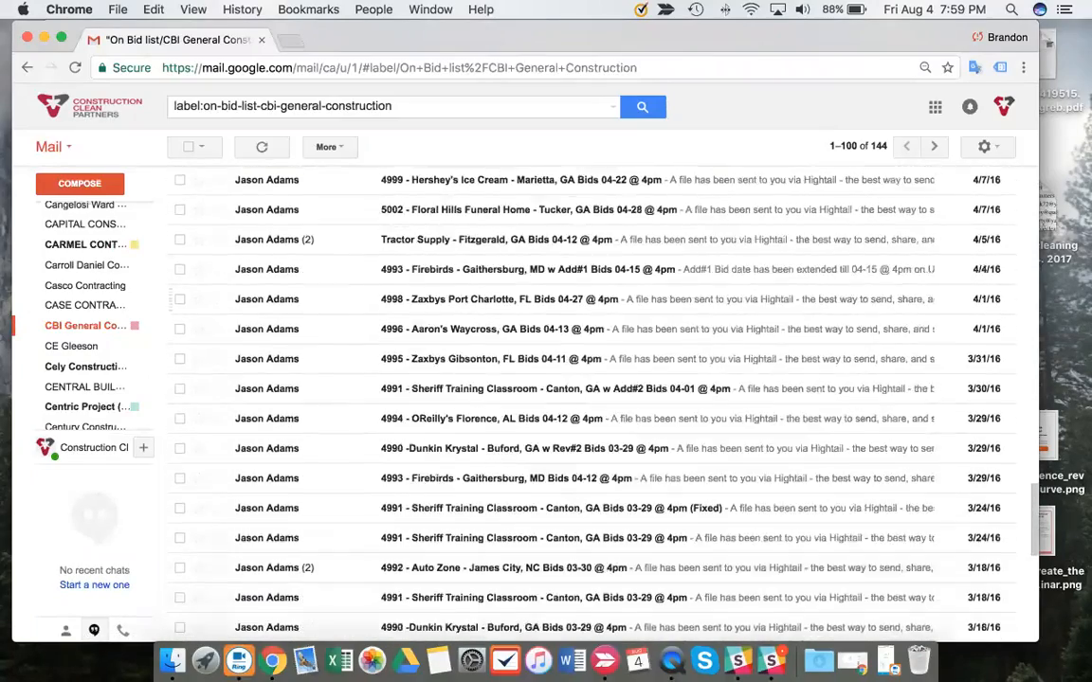
pyautogui.moveTo(105, 325)
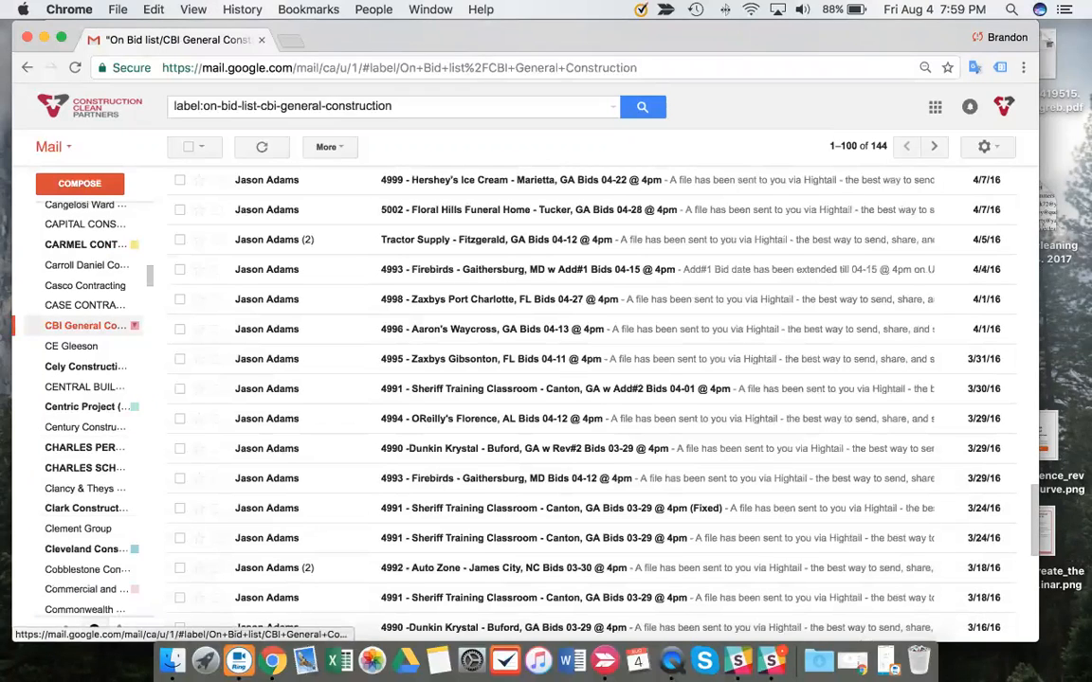
pyautogui.scroll(-6, 728, 346)
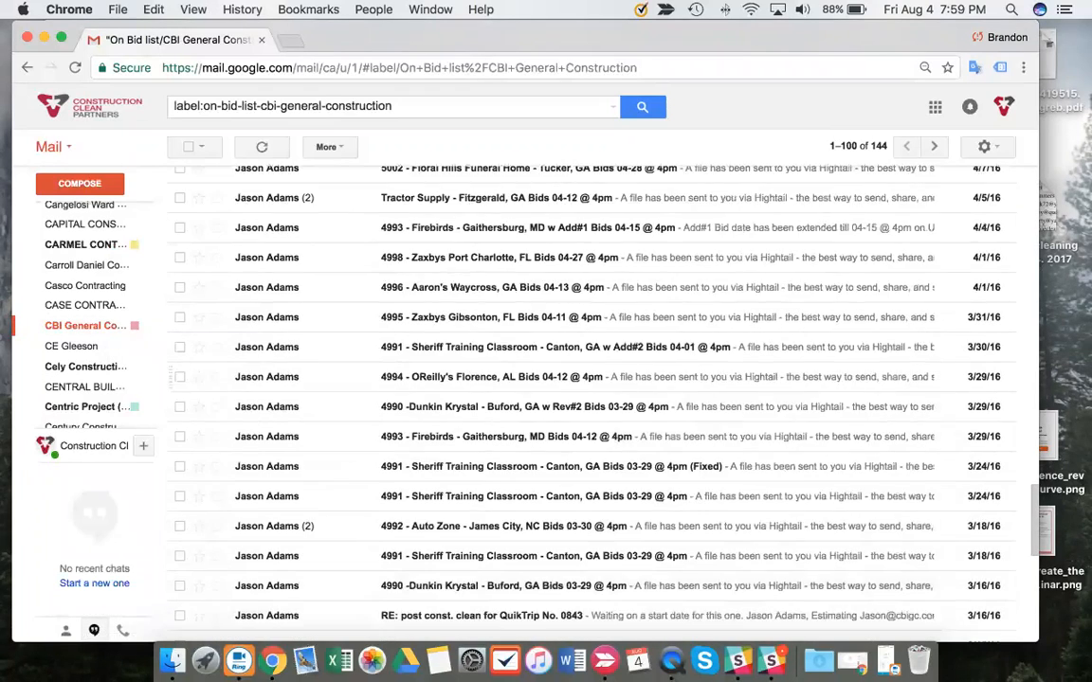
pyautogui.scroll(-5, 588, 398)
# Go to the end of the On Bid list sublabels and view the ZMS Construction, LLC and Zernco Inc. emails.
pyautogui.moveTo(95, 345)
pyautogui.scroll(-10, 95, 345)
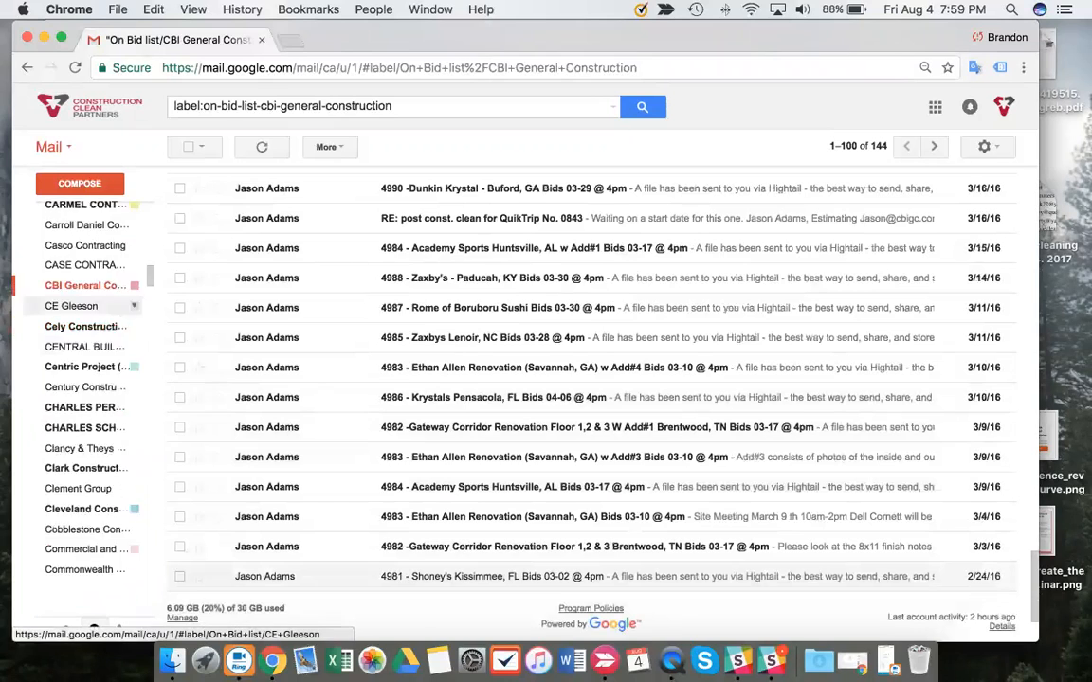
pyautogui.scroll(-8, 86, 389)
pyautogui.scroll(-4, 85, 389)
pyautogui.scroll(-20, 85, 379)
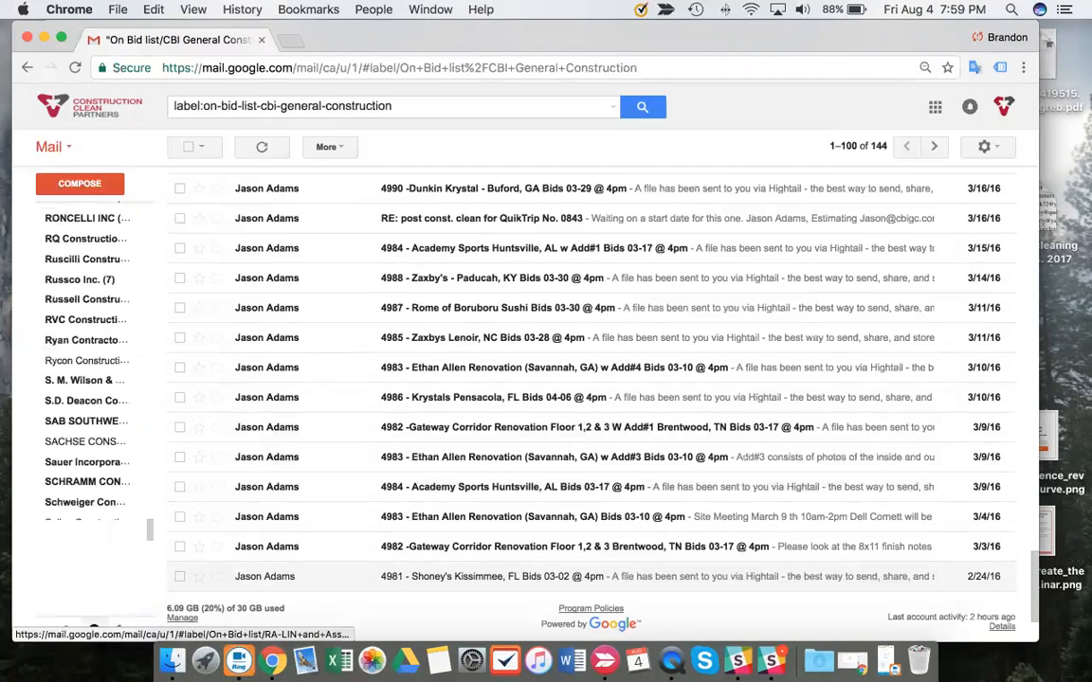
pyautogui.scroll(-15, 86, 379)
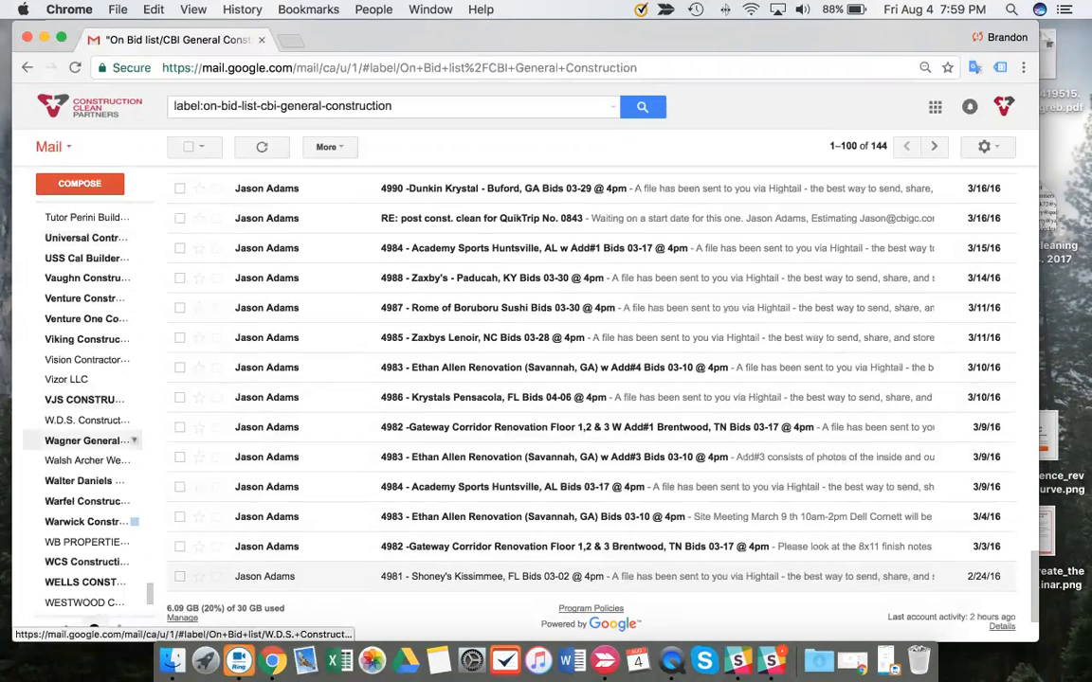
pyautogui.click(85, 554)
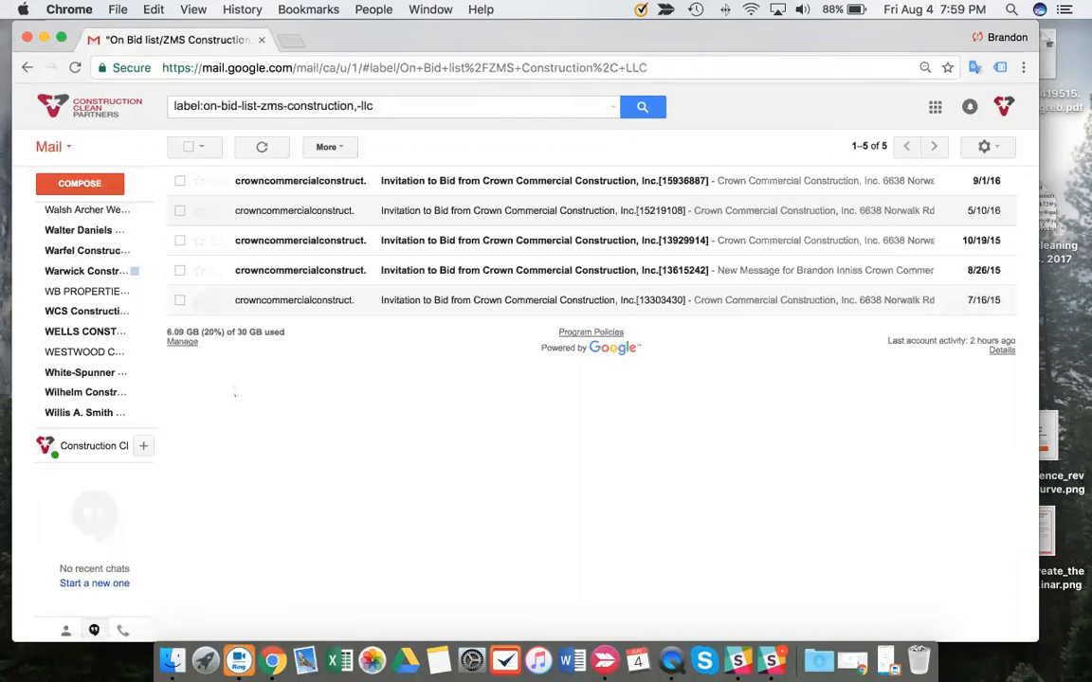
pyautogui.click(77, 514)
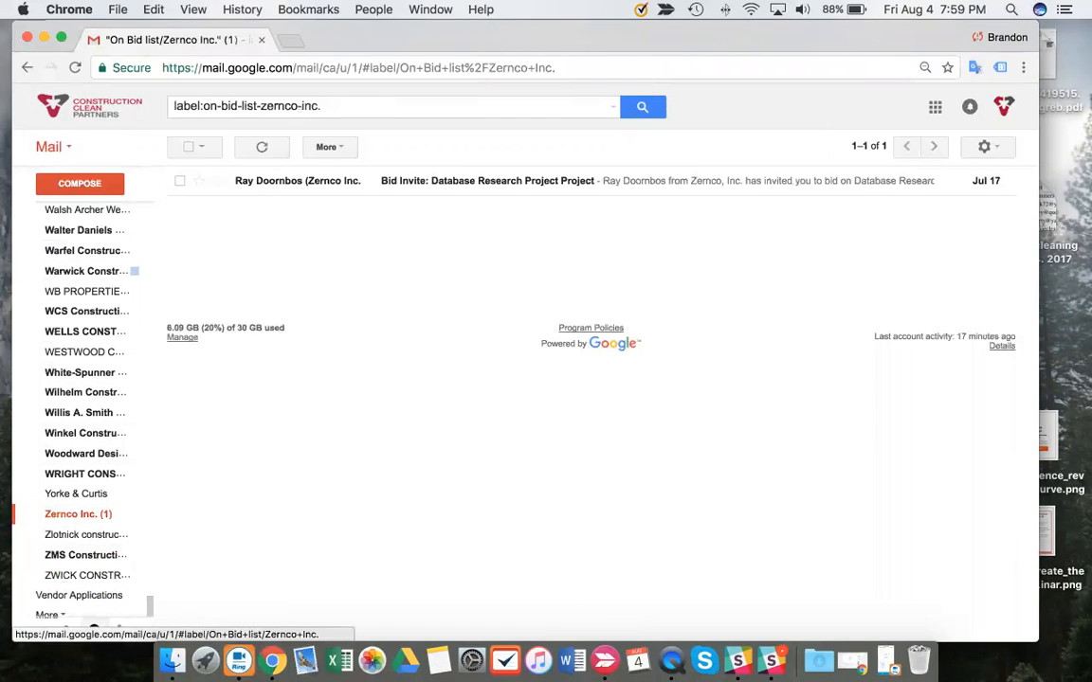
# Open the WRIGHT CONSTRUCTION SERVICES label and look through its emails down to those that also carry other contractors' labels.
pyautogui.click(85, 473)
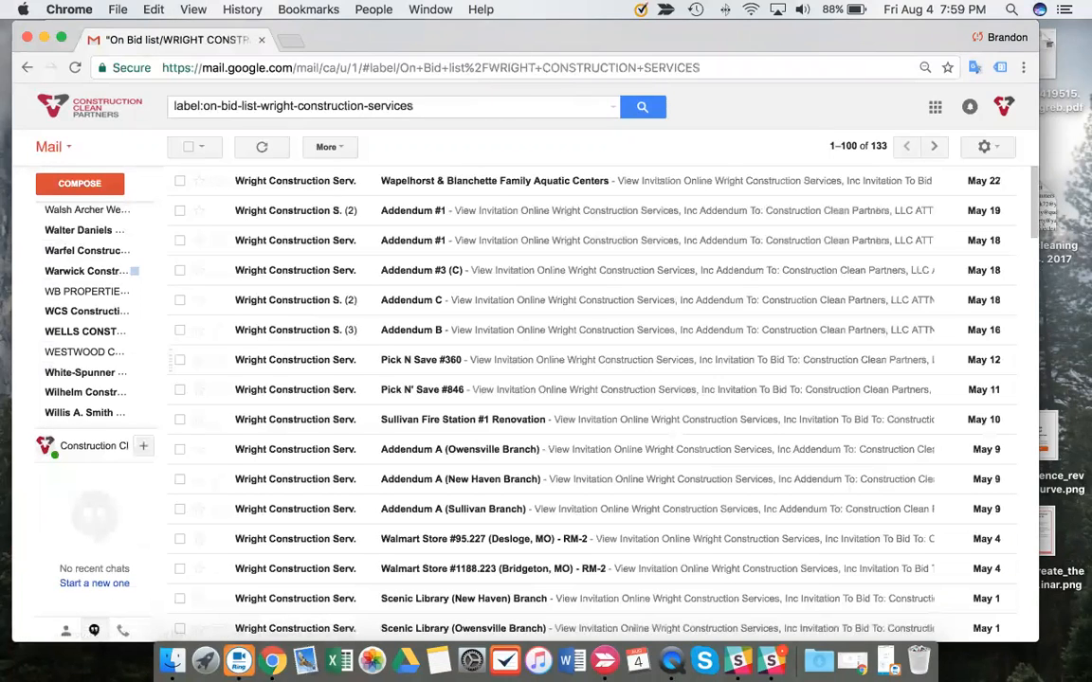
pyautogui.scroll(-5, 597, 398)
pyautogui.scroll(-4, 597, 398)
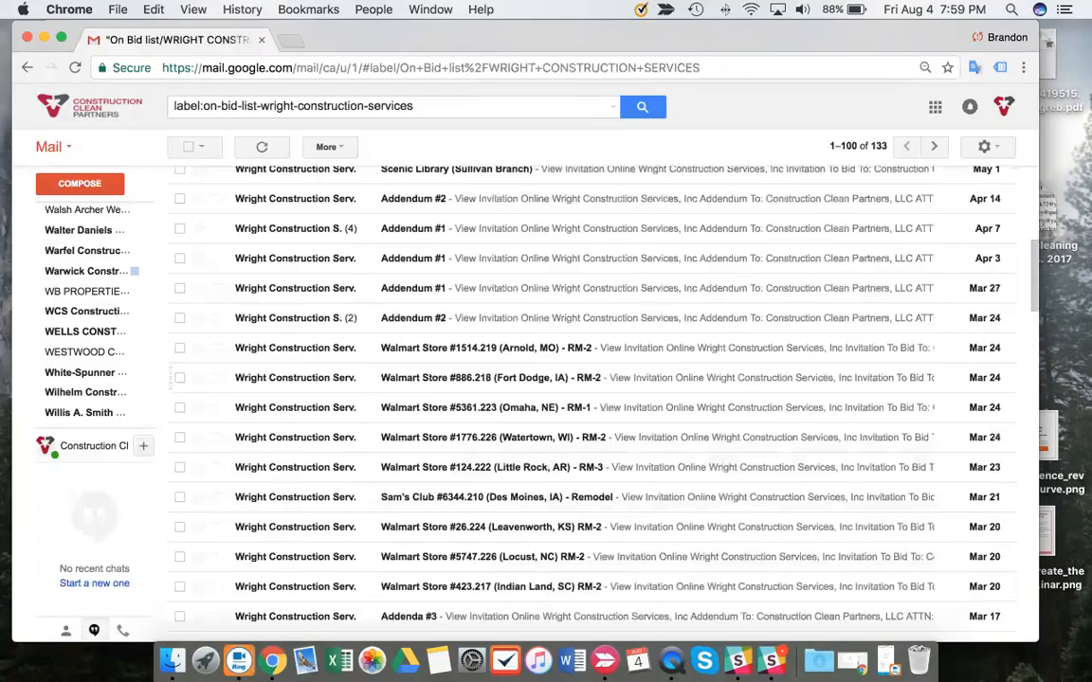
pyautogui.scroll(-15, 587, 398)
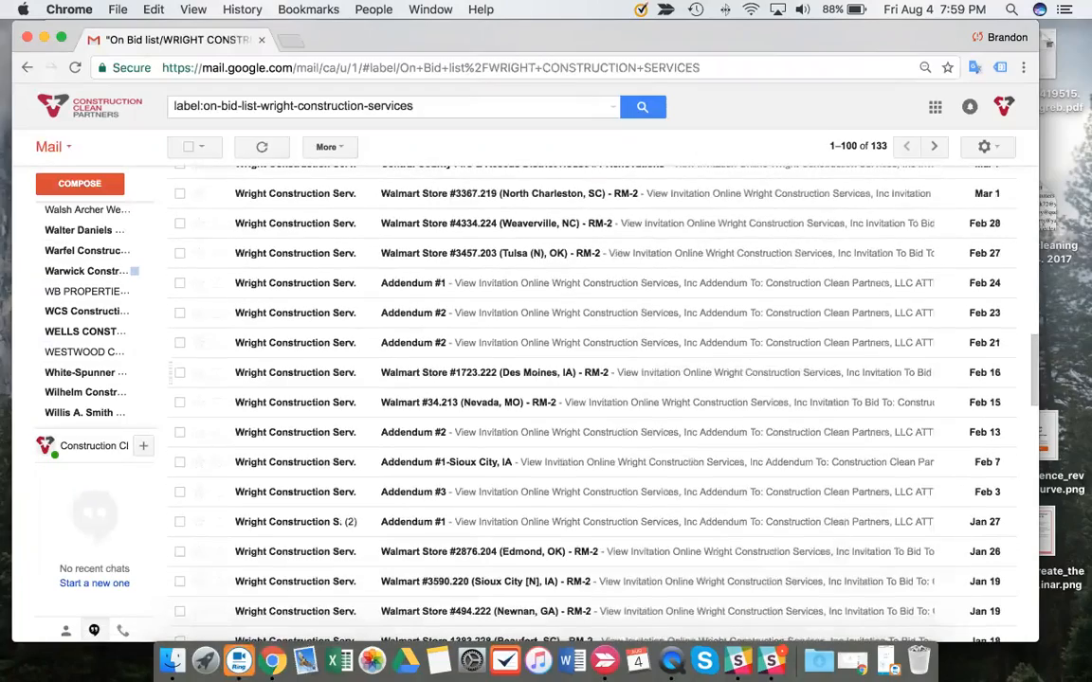
pyautogui.scroll(-20, 597, 398)
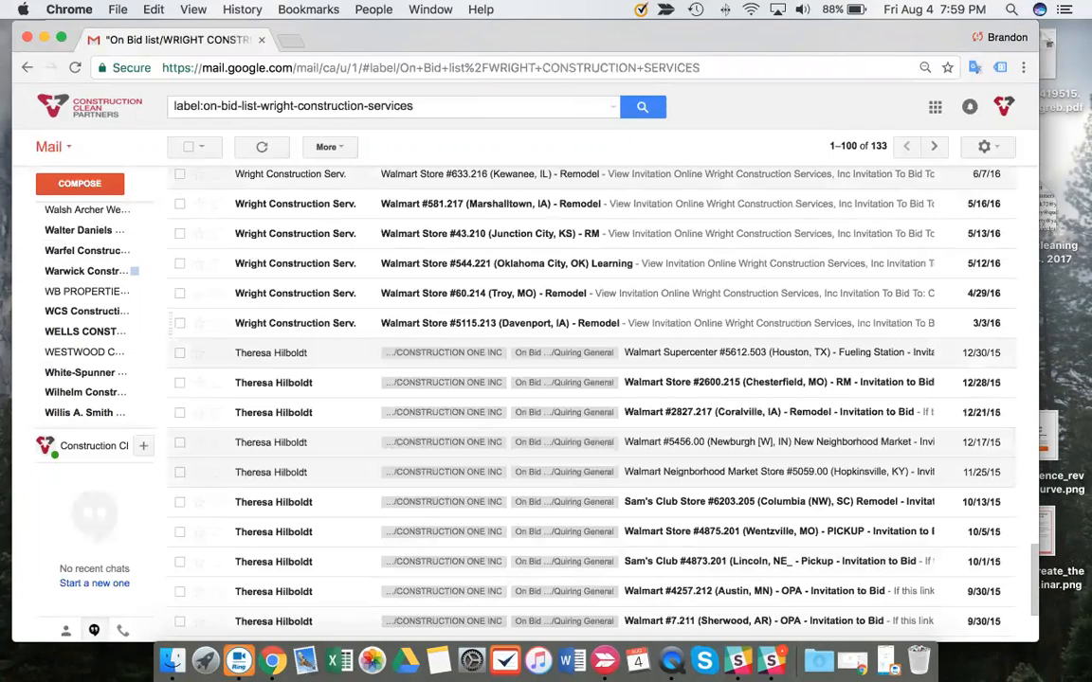
pyautogui.moveTo(89, 401)
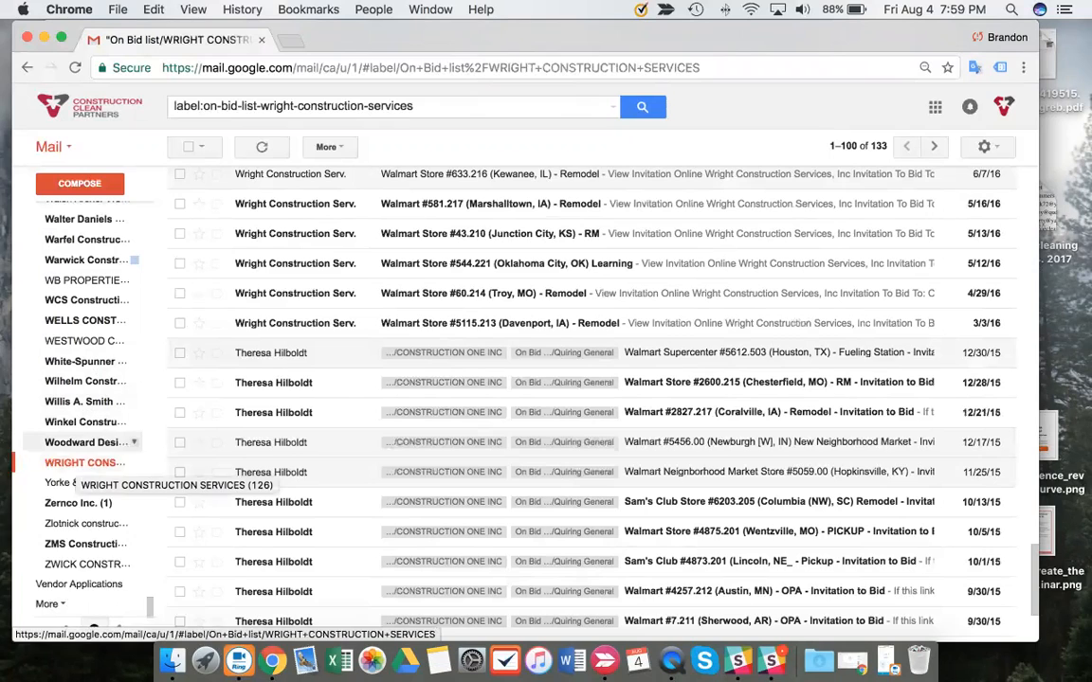
# Remove the CONSTRUCTION ONE INC and Quiring General labels from the Walmart Supercenter #5612.503 (Houston, TX) invitation and return to the list.
pyautogui.click(333, 352)
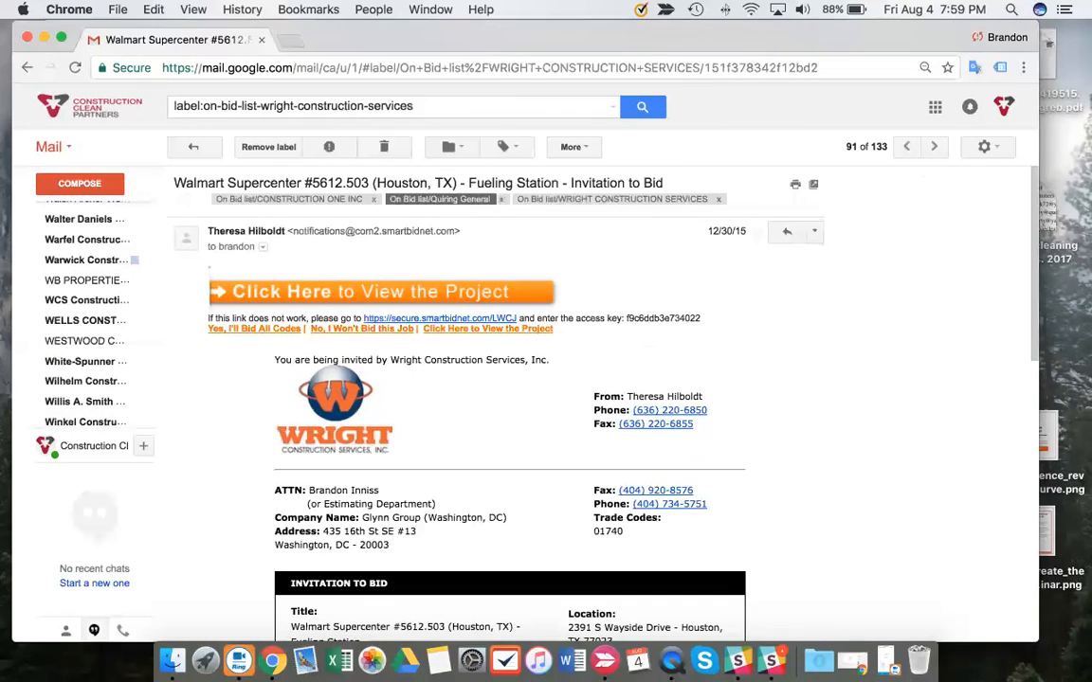
pyautogui.click(373, 199)
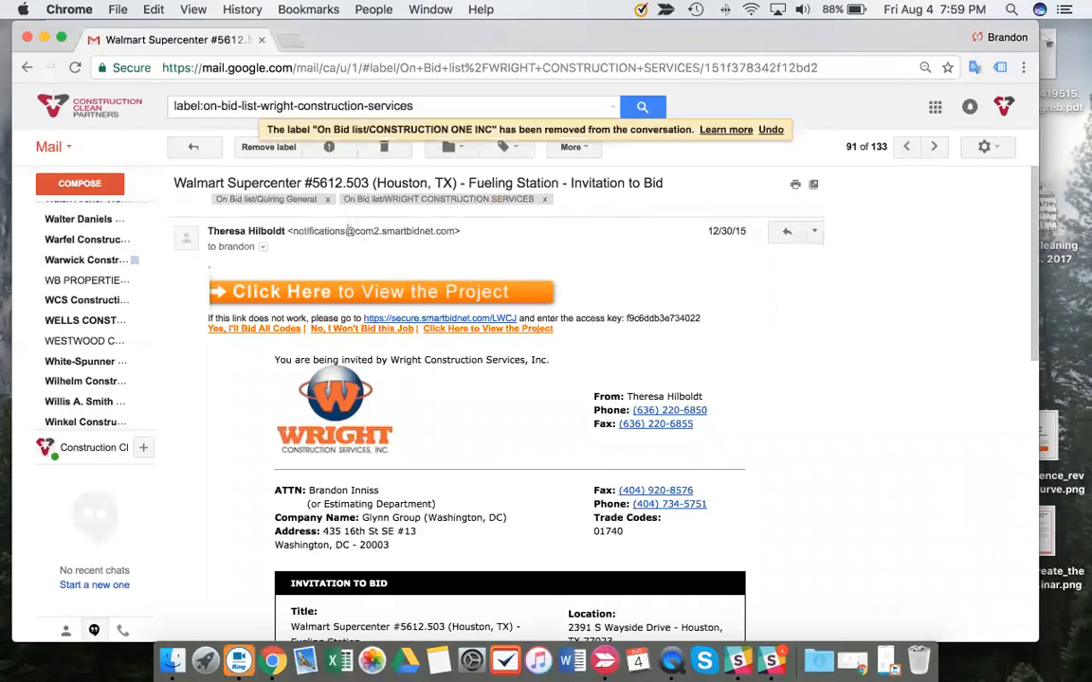
pyautogui.click(327, 199)
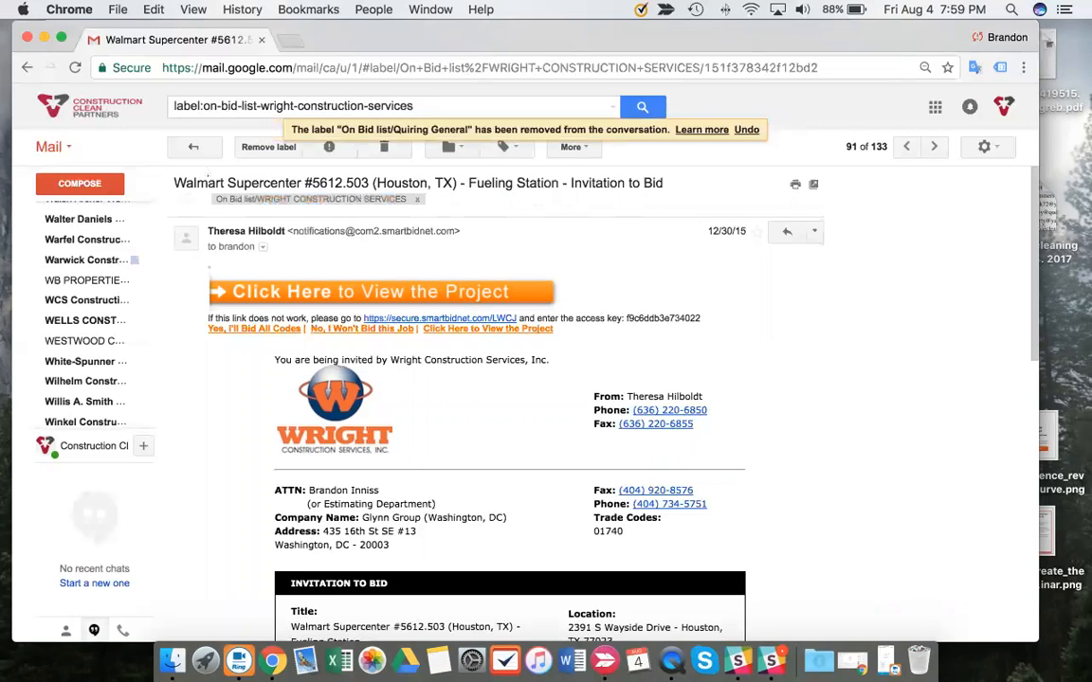
pyautogui.click(194, 147)
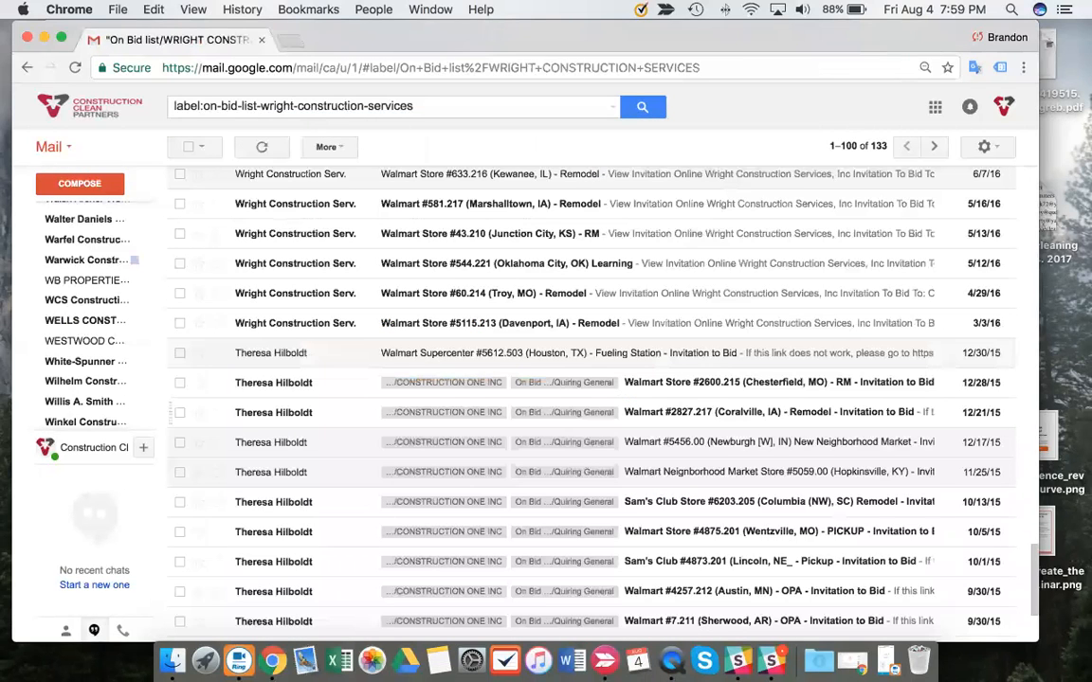
# Remove the CONSTRUCTION ONE INC and Quiring General labels from the Walmart #7.211 (Sherwood, AR) invitation and return to the list.
pyautogui.scroll(-3, 587, 398)
pyautogui.click(754, 445)
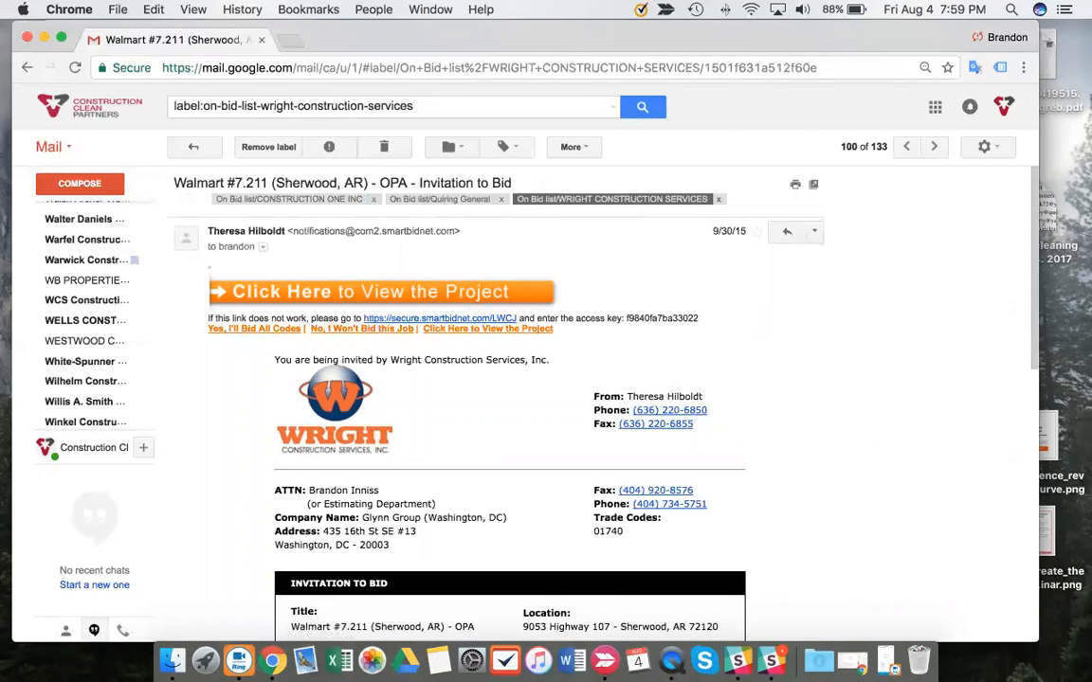
pyautogui.click(374, 198)
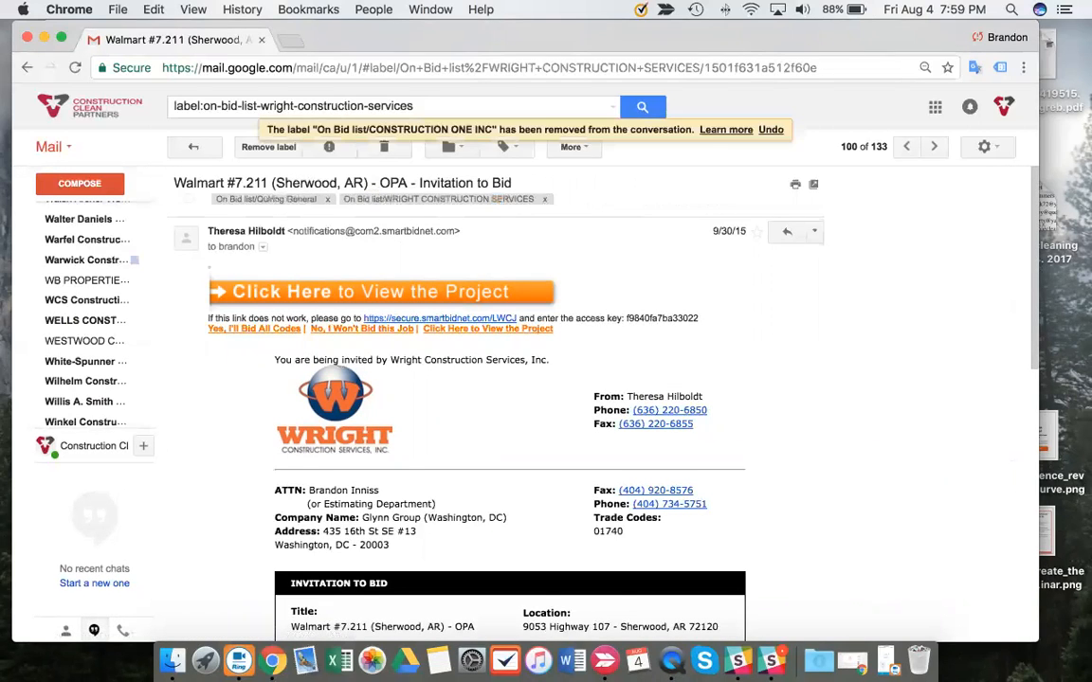
pyautogui.click(327, 199)
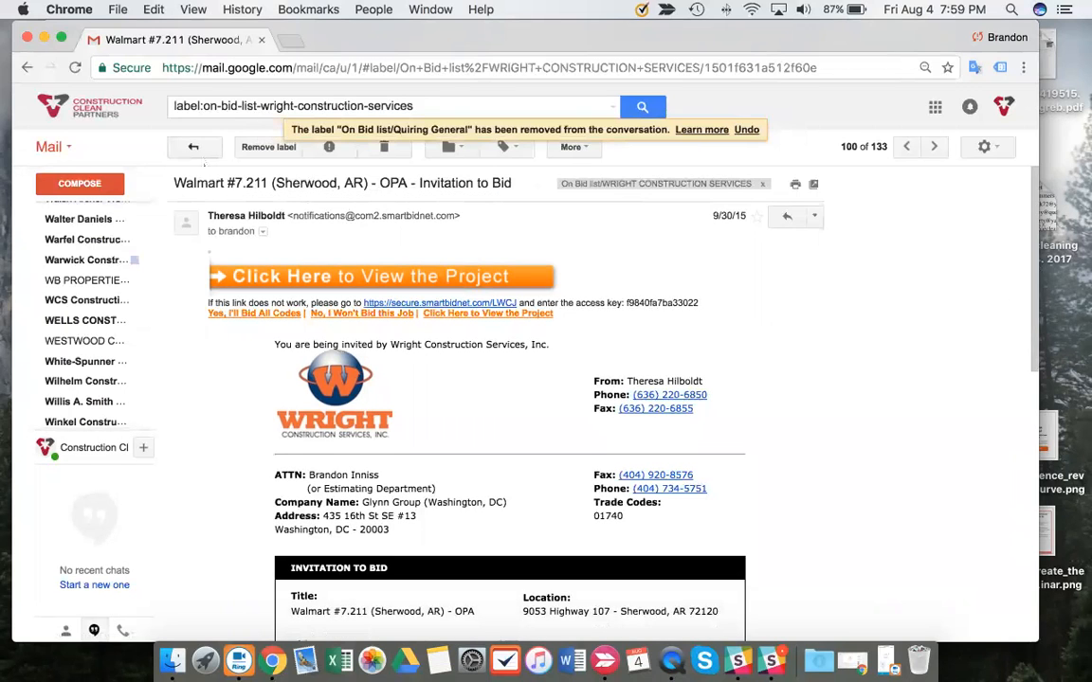
pyautogui.click(194, 148)
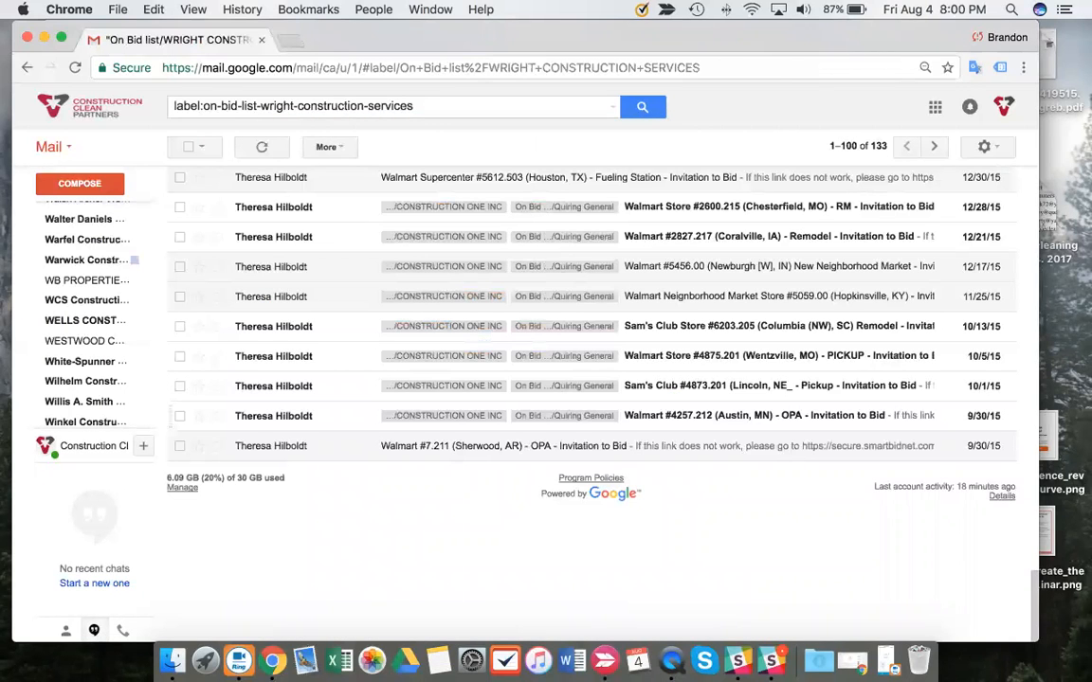
# Open the Walmart Store #2600.215 (Chesterfield, MO) invitation and remove its WRIGHT CONSTRUCTION SERVICES label.
pyautogui.scroll(5, 583, 398)
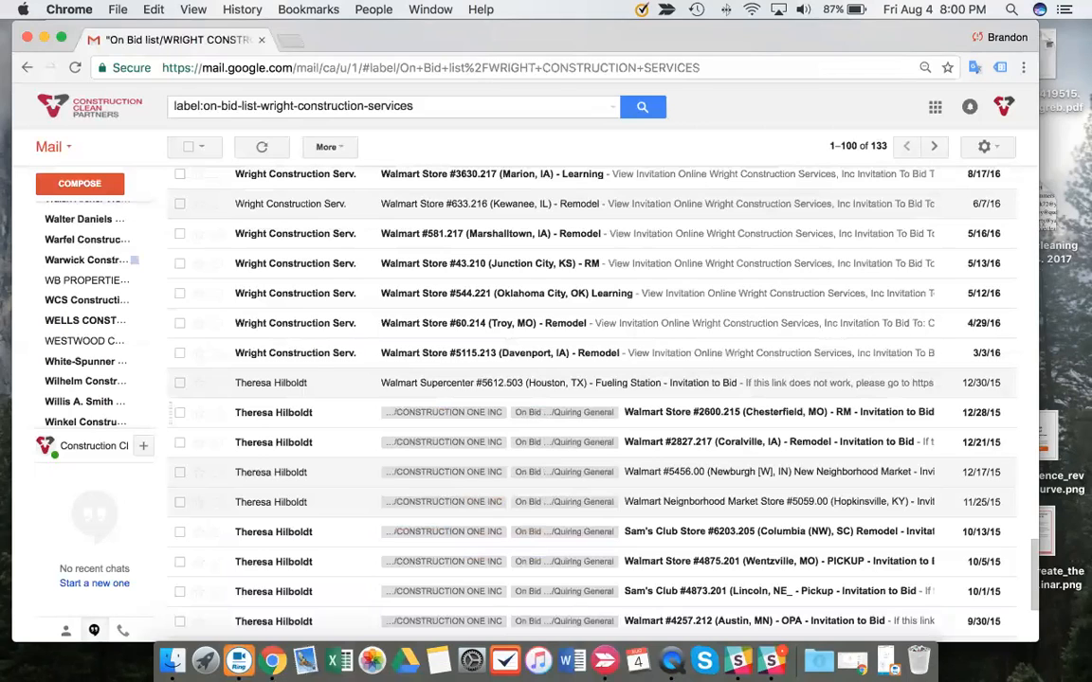
pyautogui.click(474, 422)
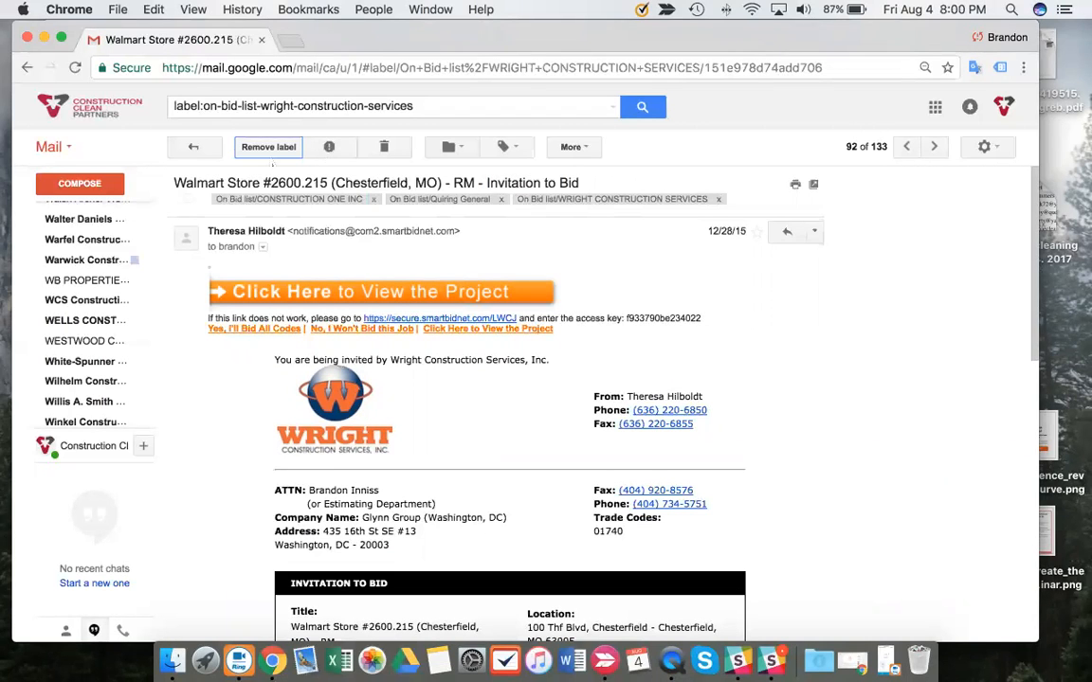
pyautogui.click(268, 147)
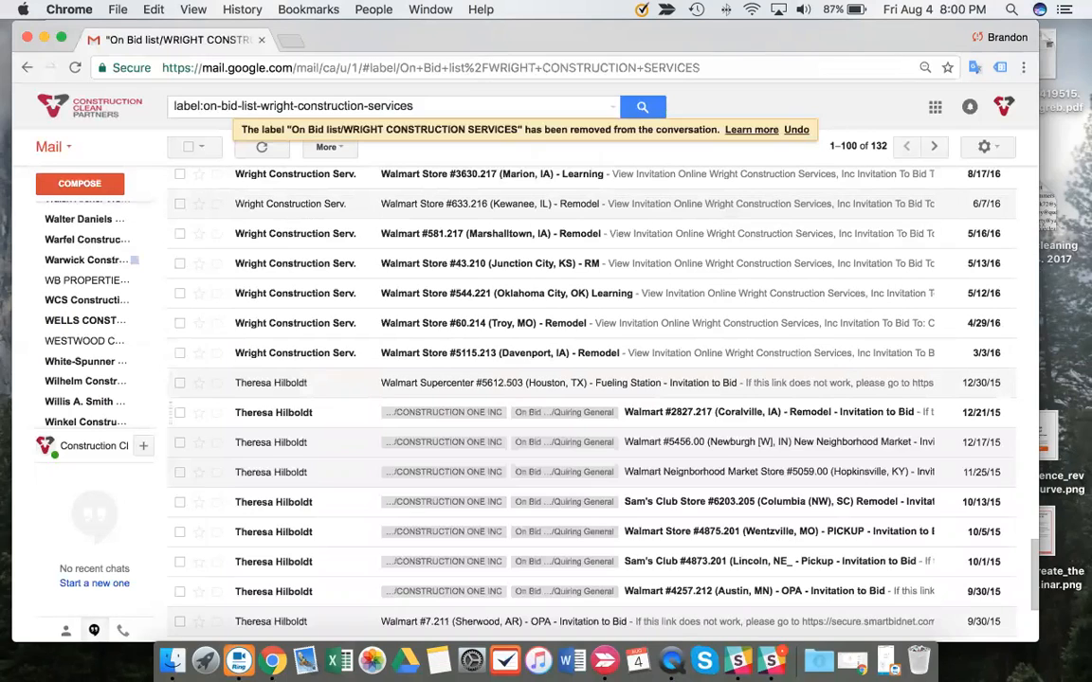
# Remove the Updates, Quiring General and CONSTRUCTION ONE INC labels from the Walmart #2827.217 (Coralville, IA) invitation and return to the list.
pyautogui.click(581, 414)
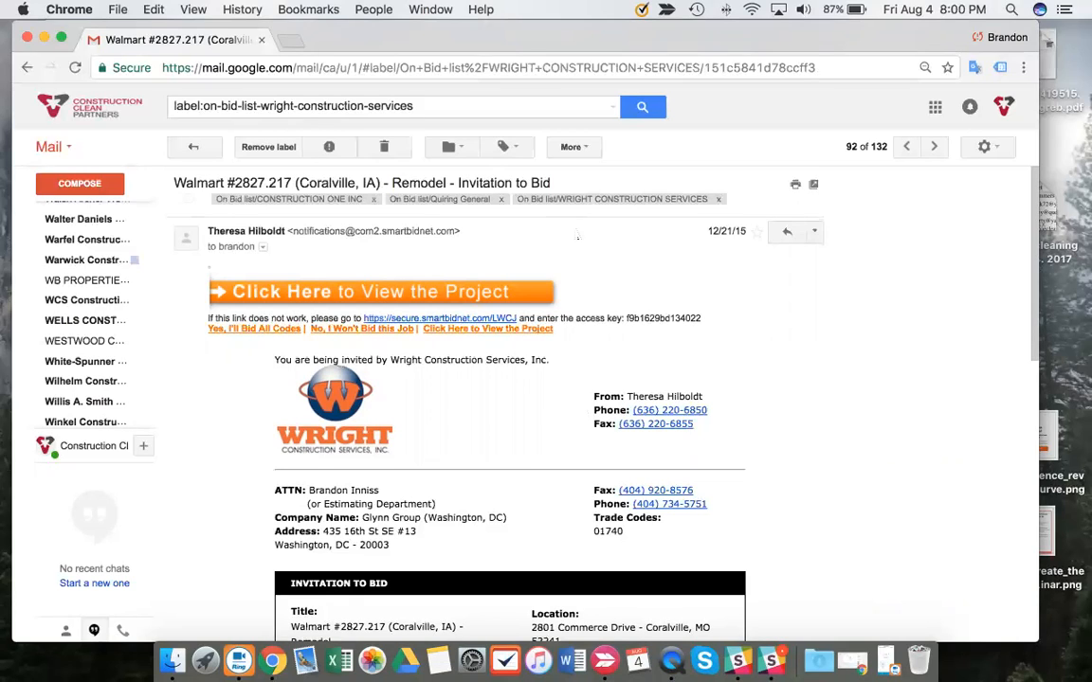
pyautogui.click(578, 149)
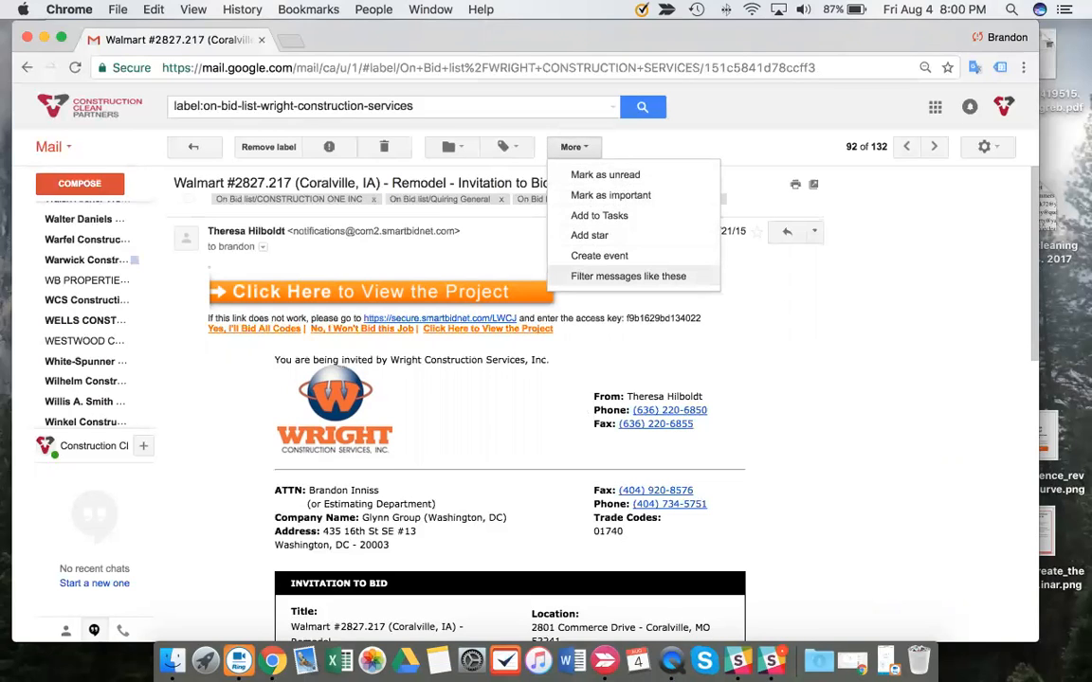
pyautogui.click(520, 256)
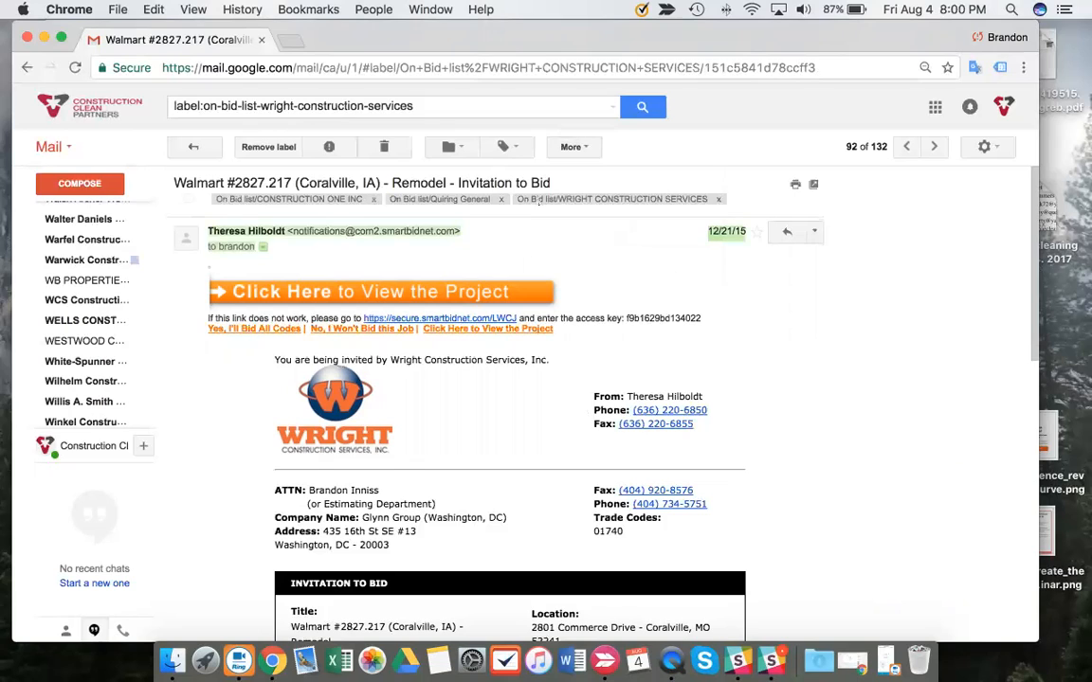
pyautogui.click(507, 148)
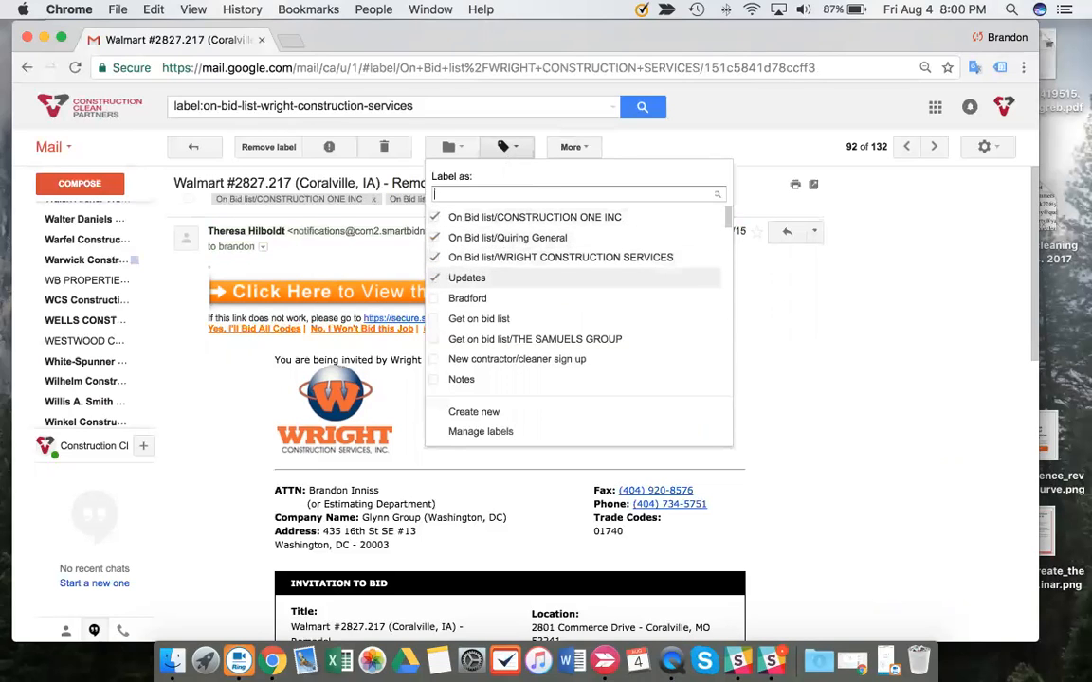
pyautogui.click(466, 279)
pyautogui.click(507, 147)
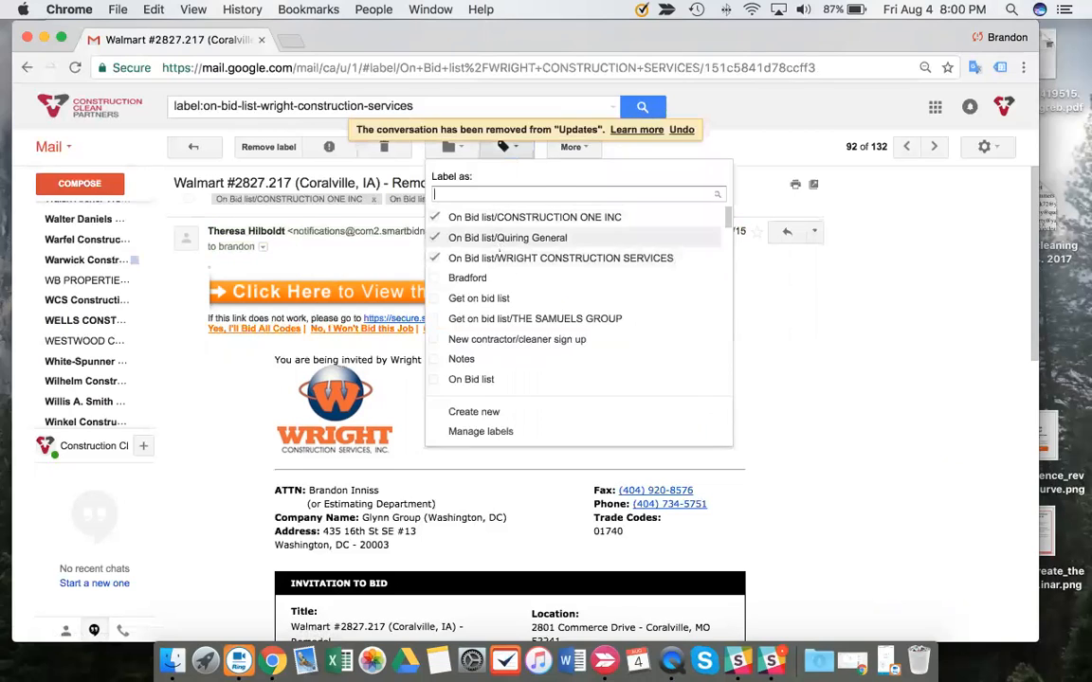
pyautogui.click(502, 238)
pyautogui.click(505, 146)
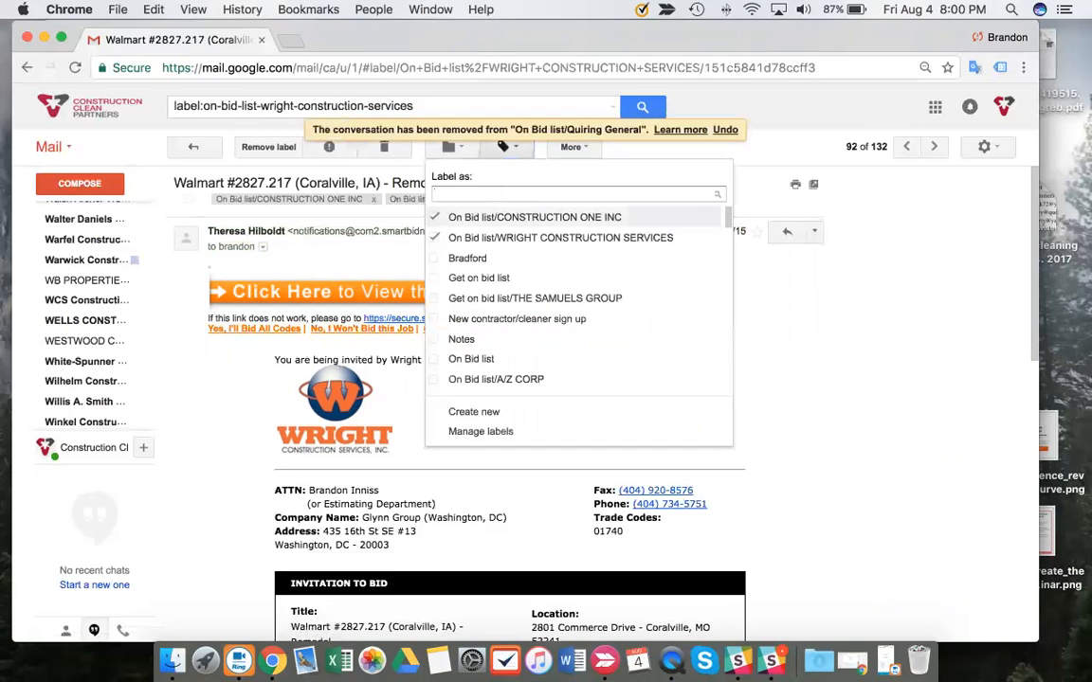
pyautogui.click(508, 219)
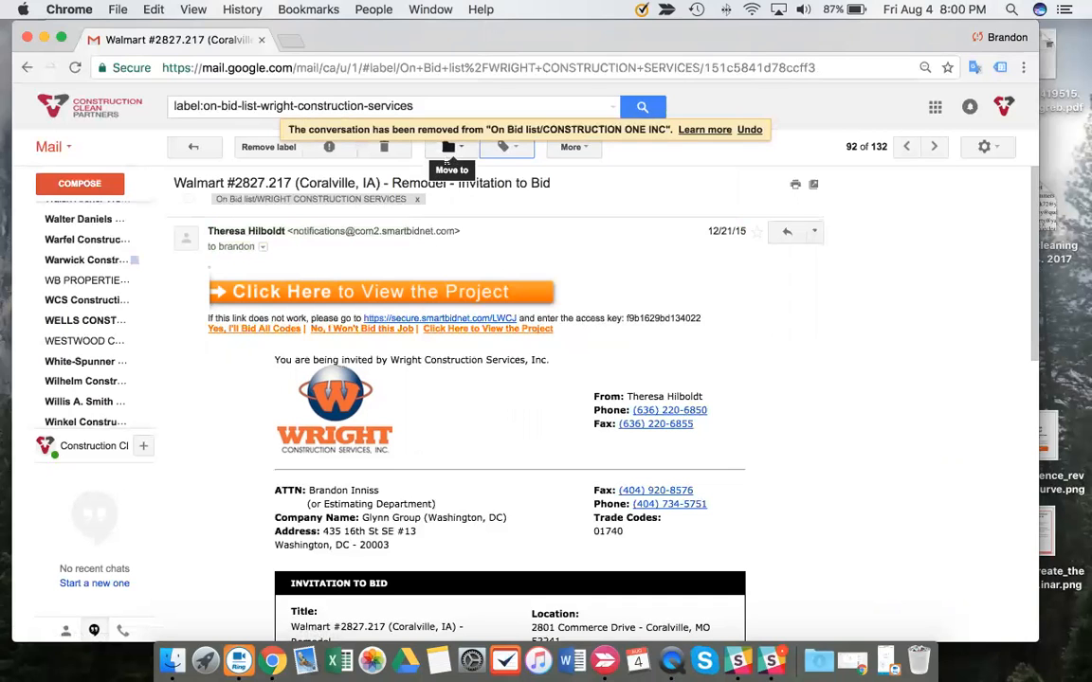
pyautogui.click(194, 147)
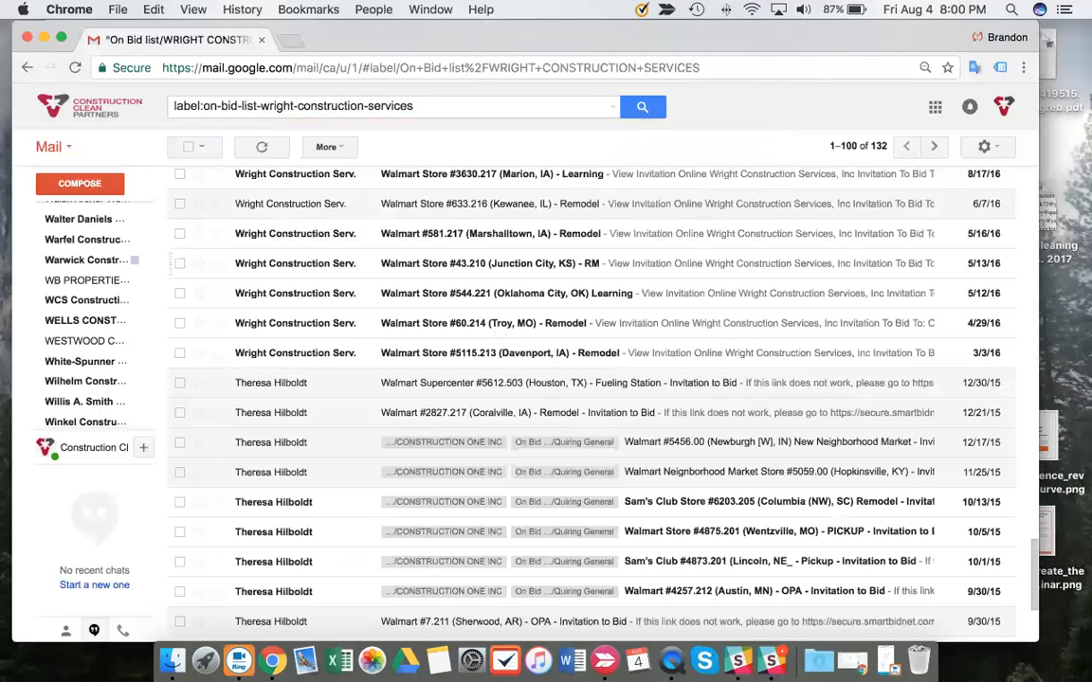
# Remove the Quiring General and CONSTRUCTION ONE INC labels from the Walmart #5456.00 (Newburgh [W], IN) invitation and return to the list.
pyautogui.click(703, 443)
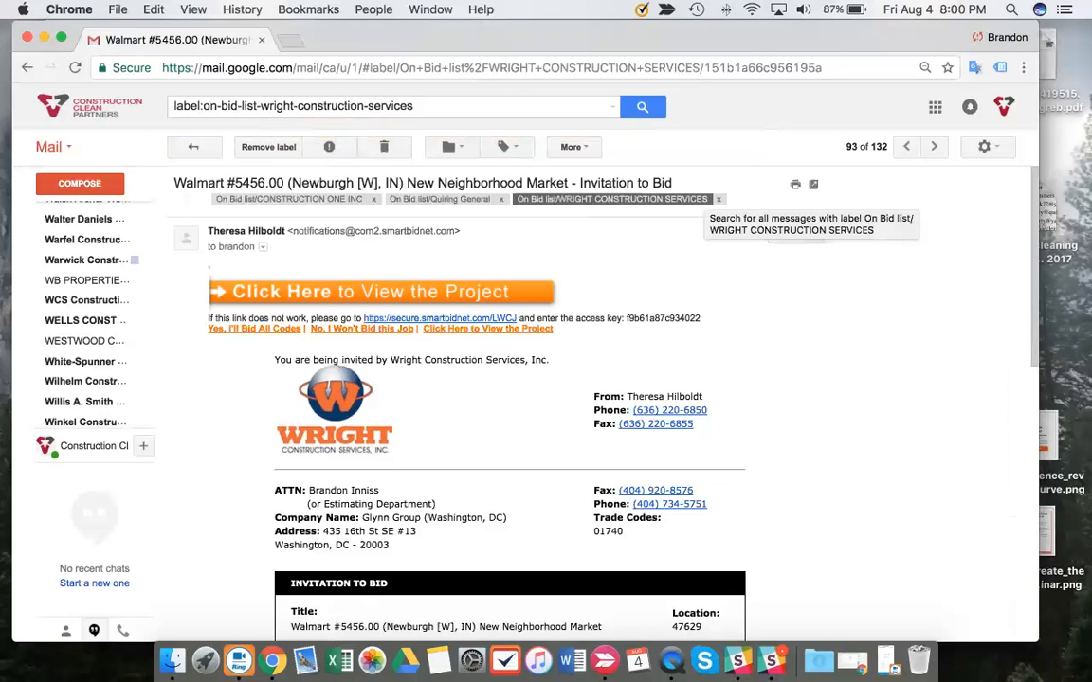
pyautogui.scroll(-10, 575, 320)
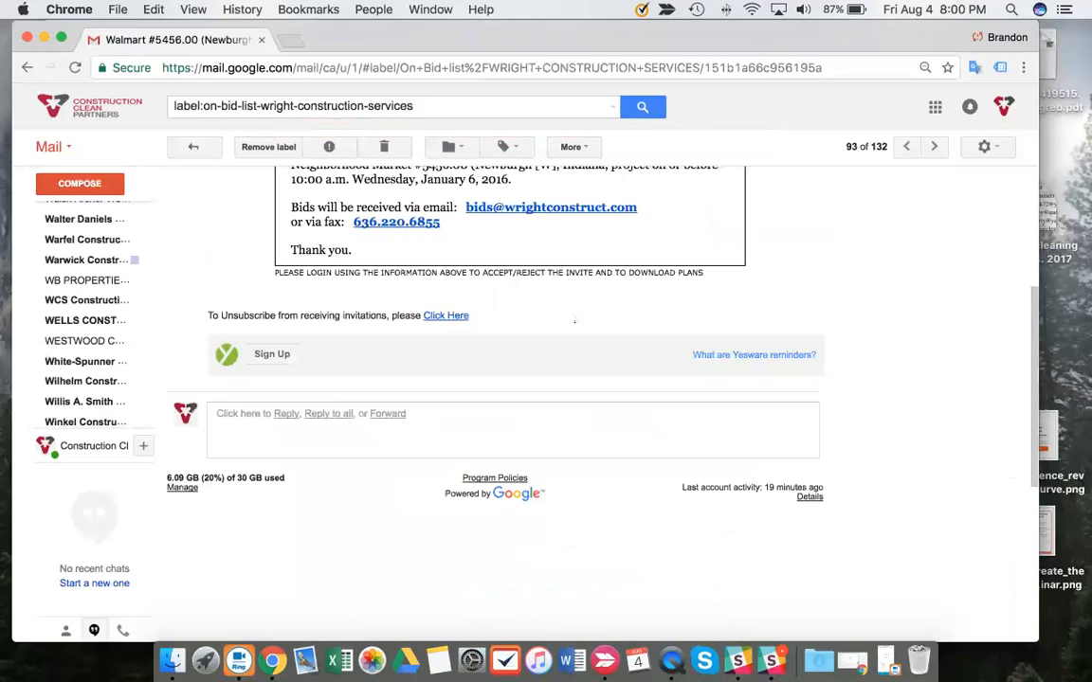
pyautogui.scroll(10, 574, 320)
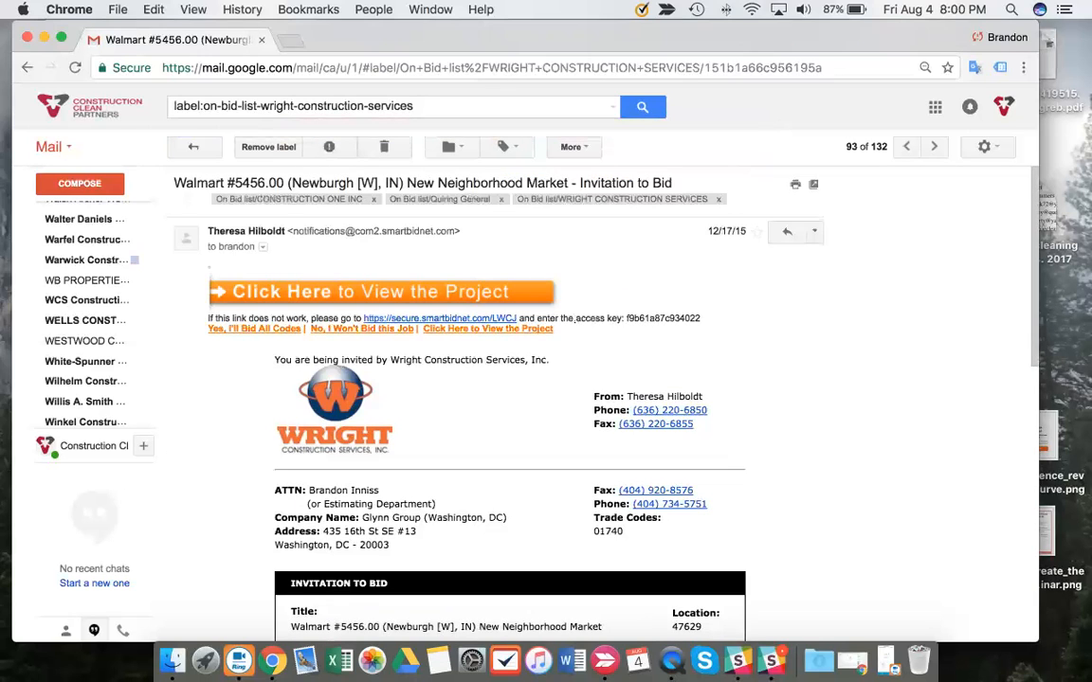
pyautogui.click(501, 199)
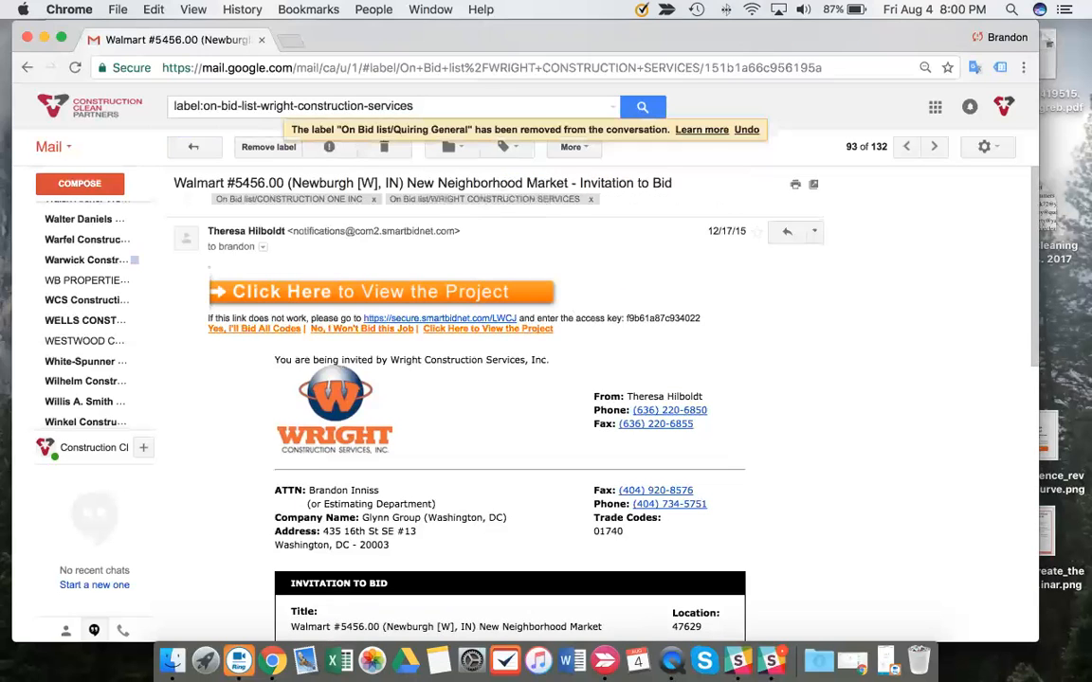
pyautogui.click(375, 199)
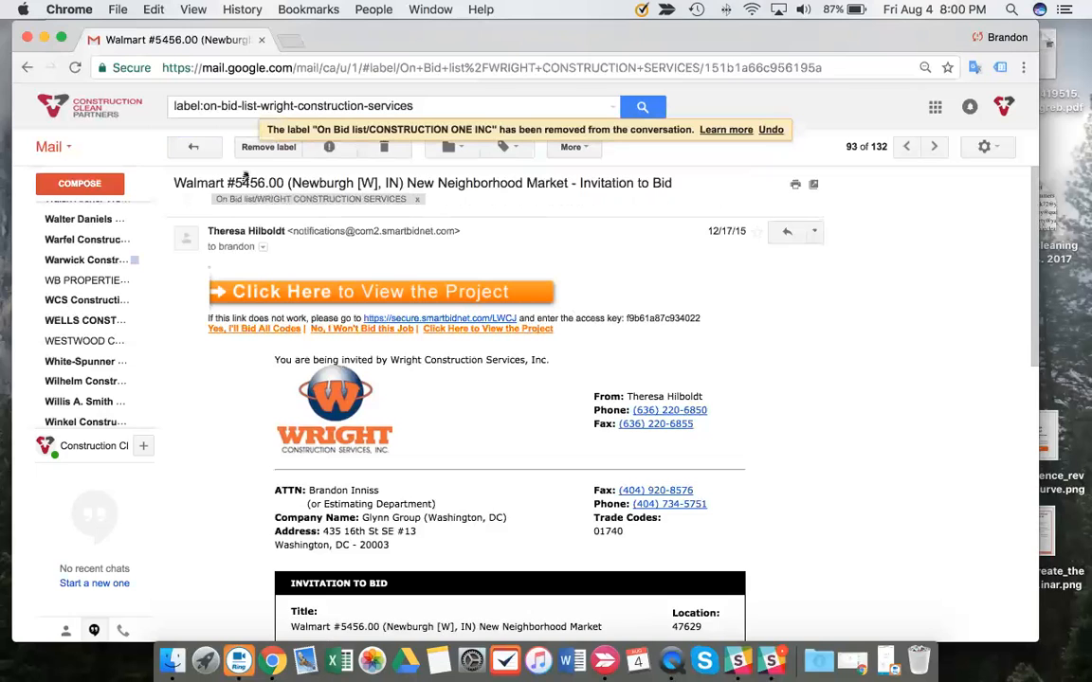
pyautogui.click(193, 147)
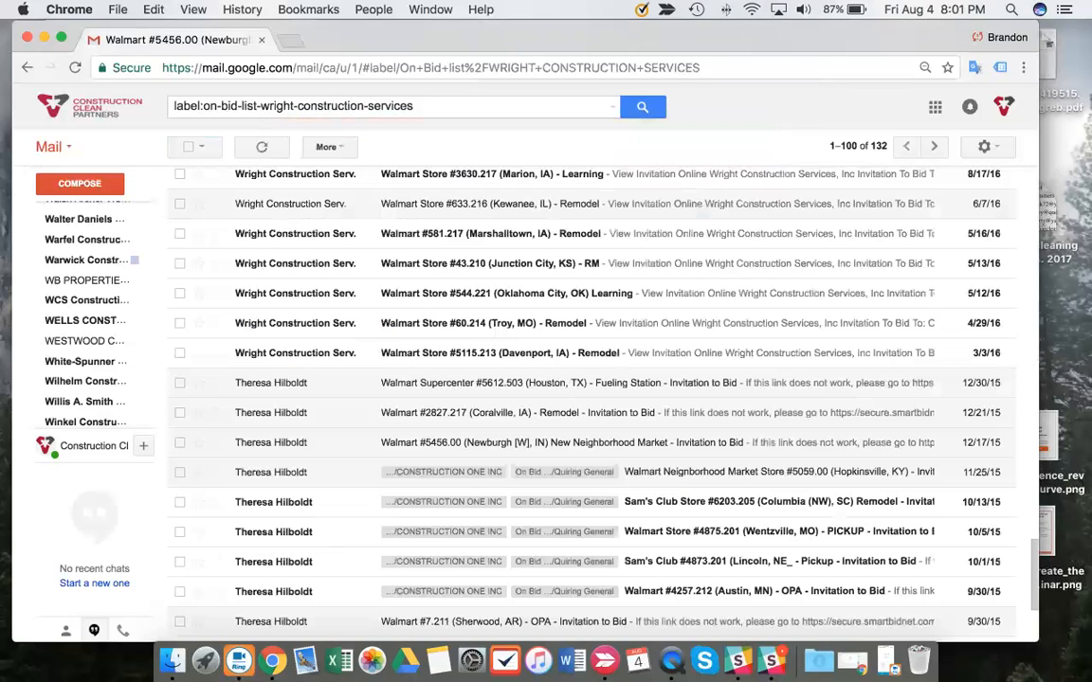
# Open the Walmart Neignborhood Market Store #5059.00 (Hopkinsville, KY) invitation and examine its sender address, inviting contractor and project details.
pyautogui.scroll(-2, 587, 398)
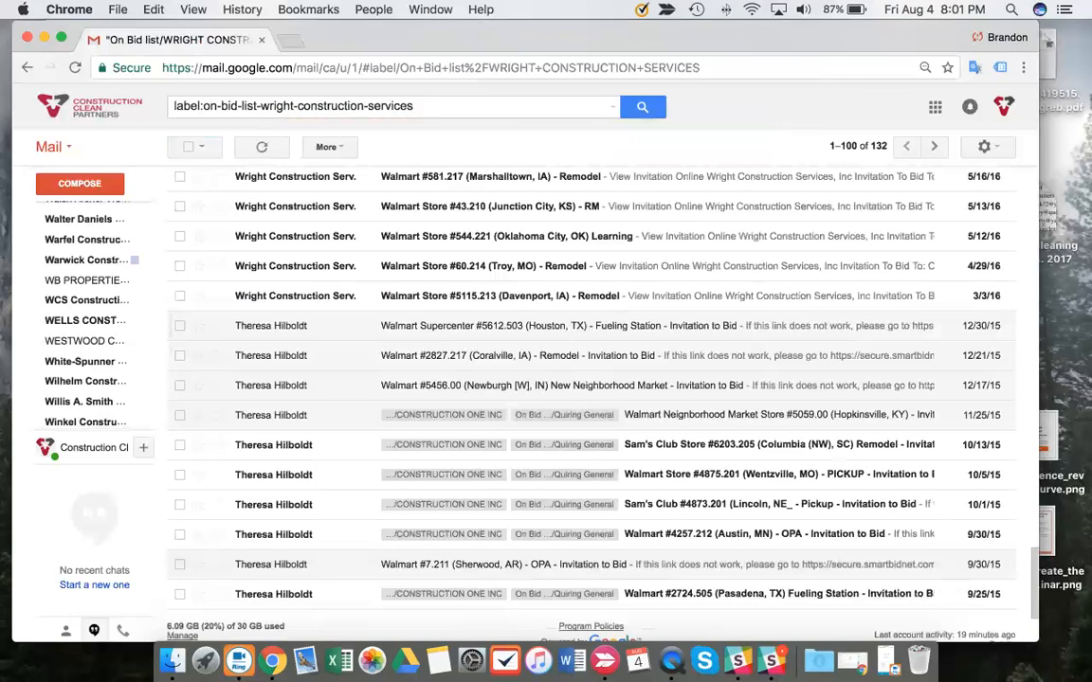
pyautogui.click(433, 417)
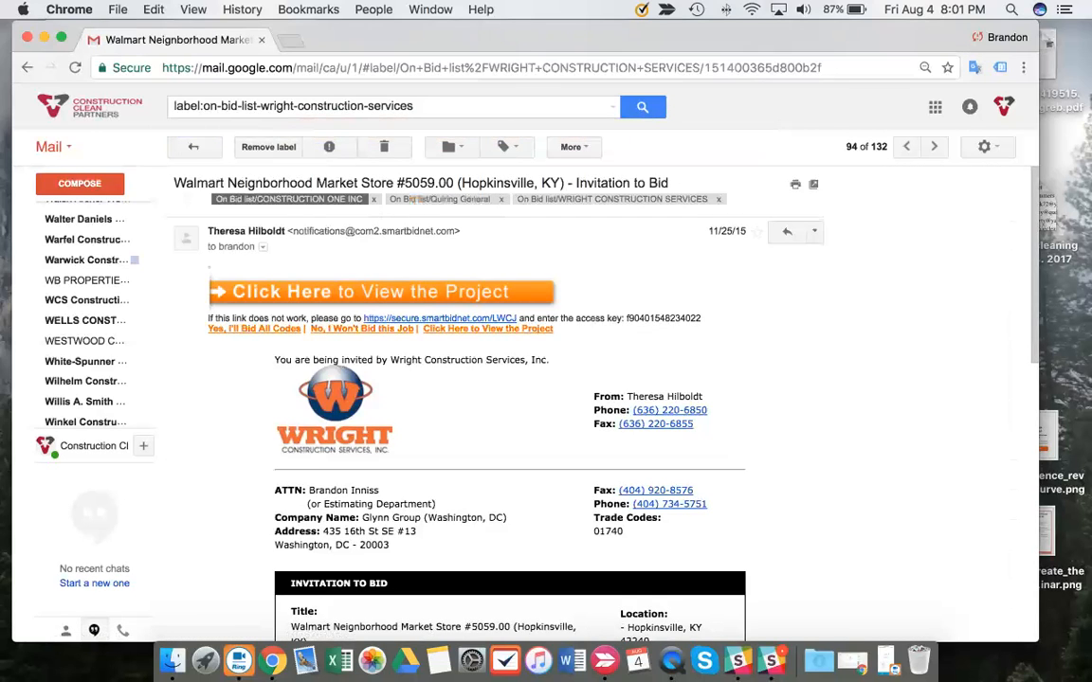
pyautogui.moveTo(454, 232); pyautogui.dragTo(267, 236)
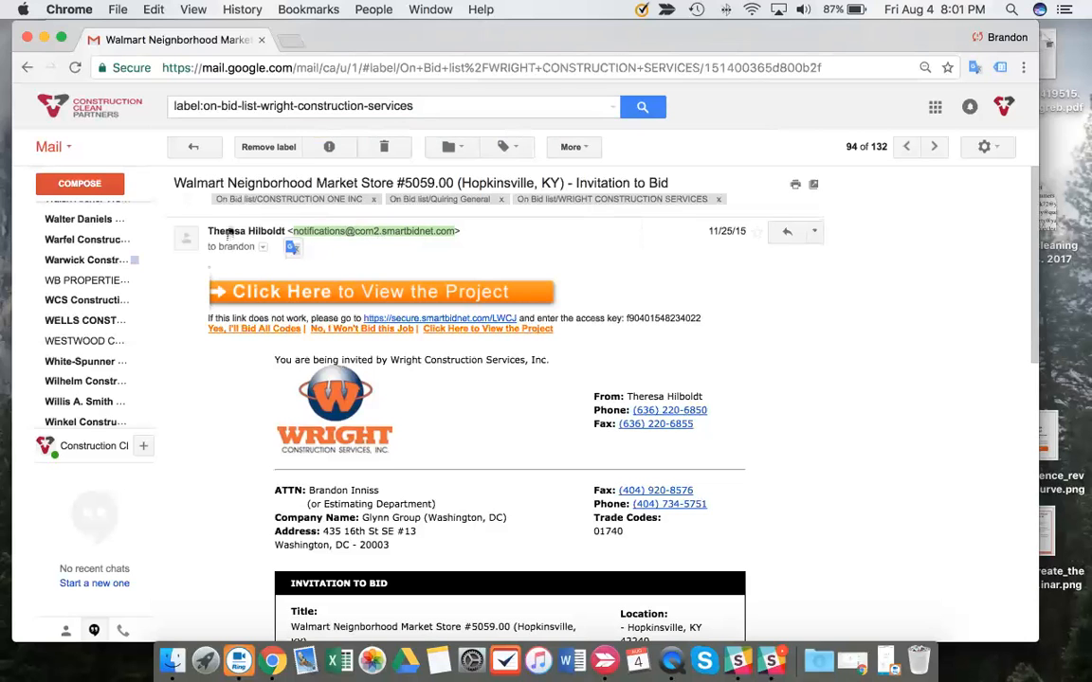
pyautogui.moveTo(217, 233)
pyautogui.scroll(-2, 352, 436)
pyautogui.scroll(-3, 292, 249)
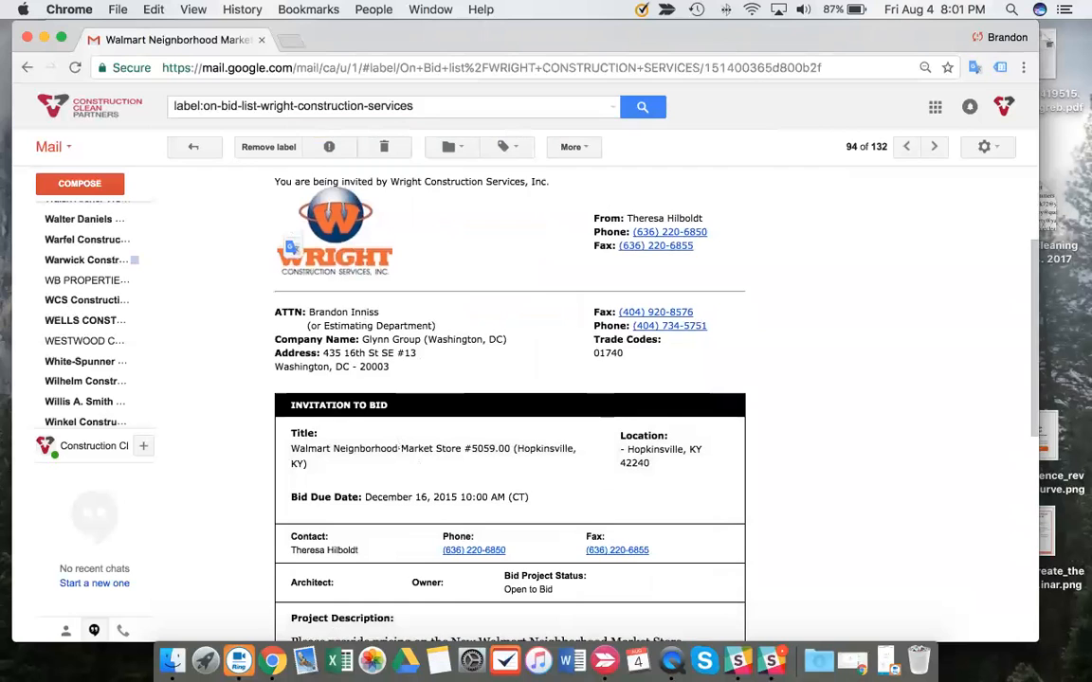
pyautogui.scroll(-5, 292, 249)
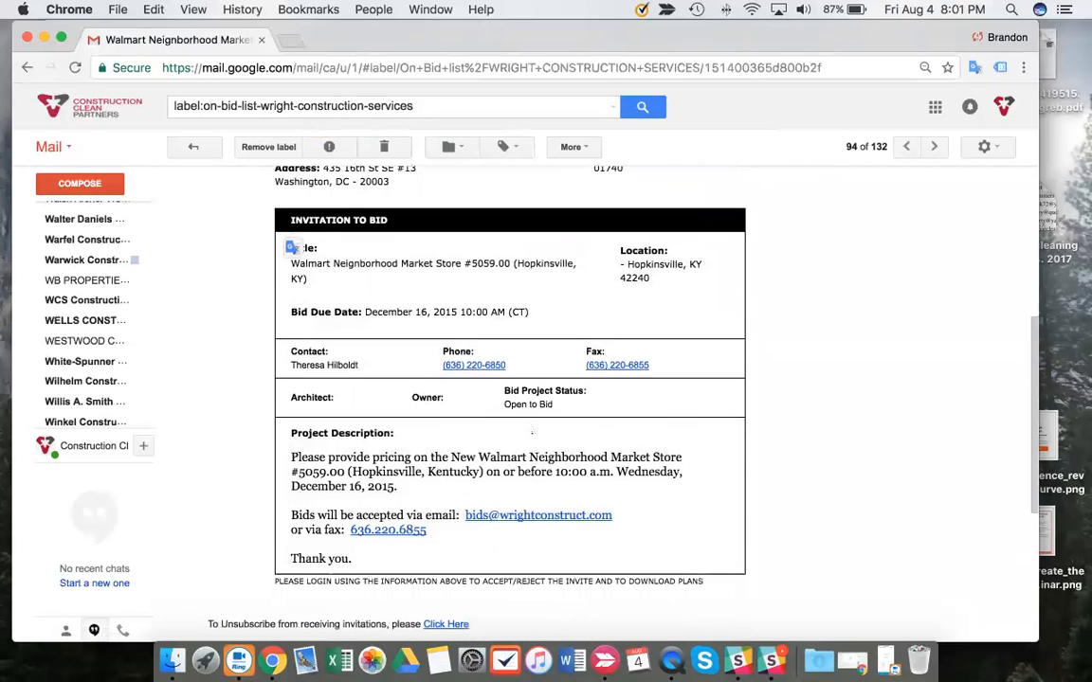
pyautogui.scroll(-3, 512, 417)
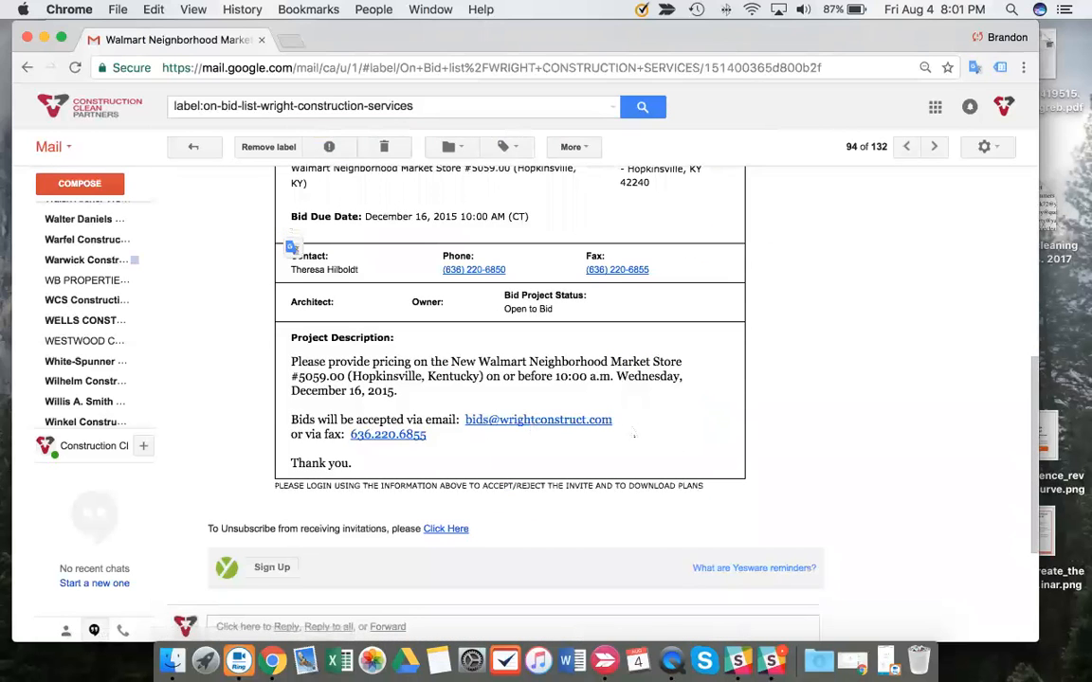
pyautogui.scroll(10, 559, 403)
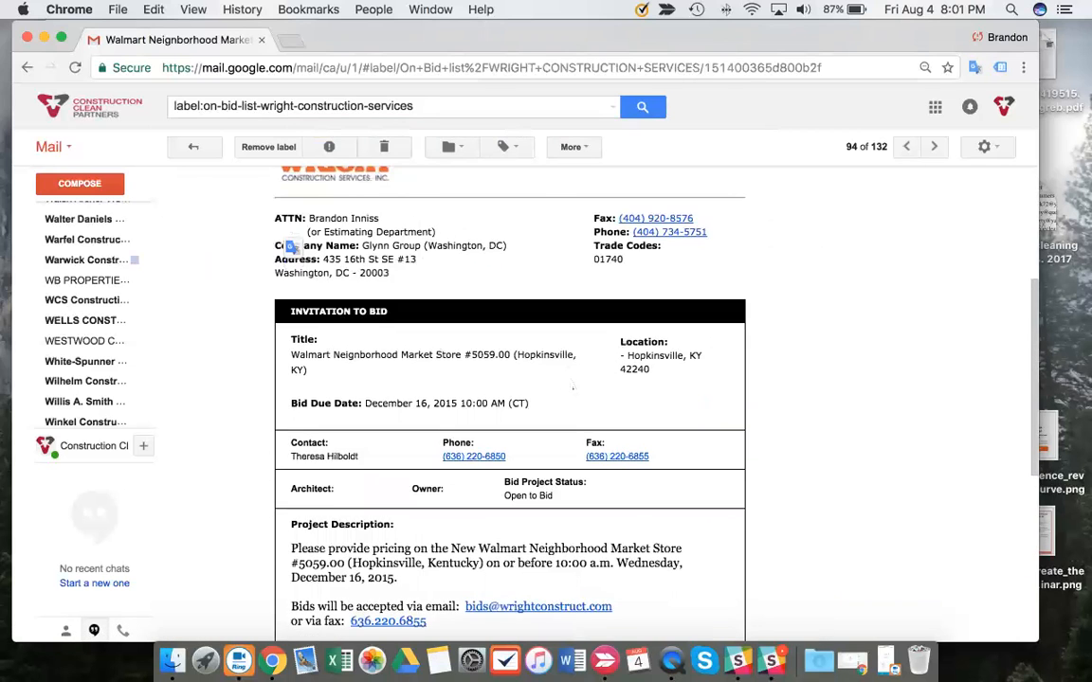
pyautogui.scroll(2, 353, 281)
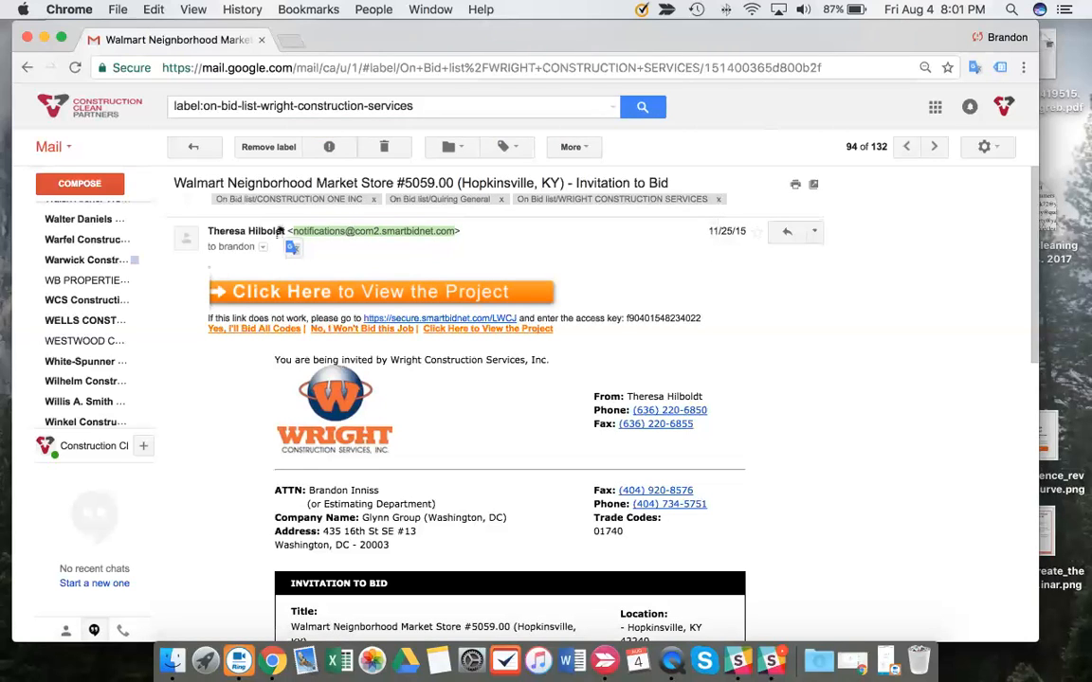
pyautogui.scroll(-5, 568, 398)
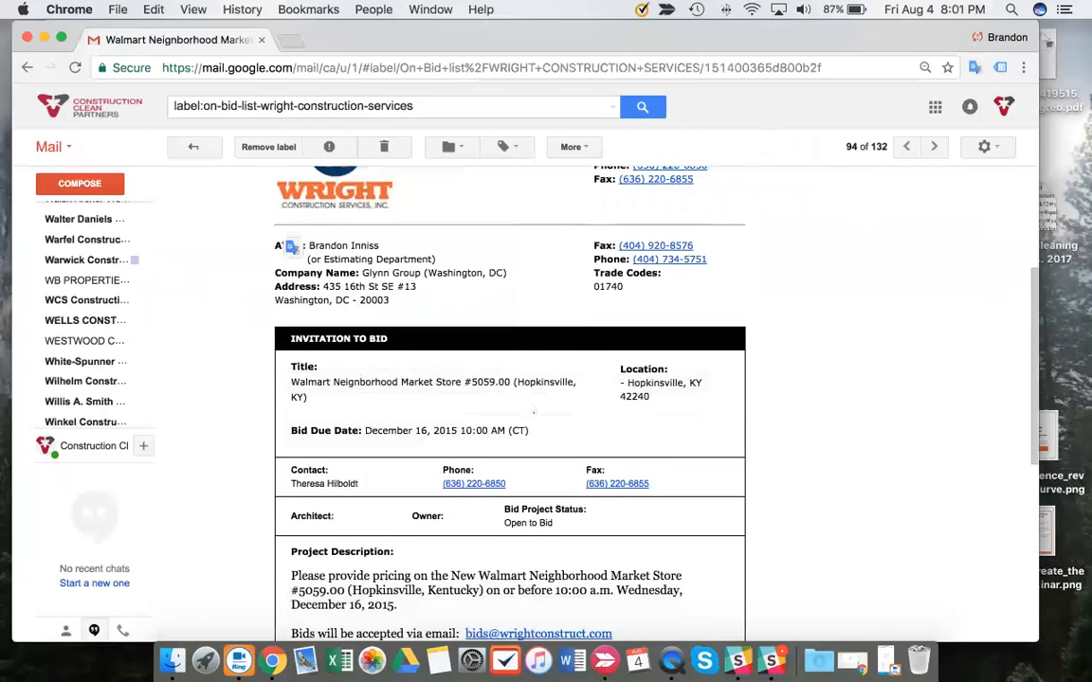
pyautogui.scroll(5, 568, 398)
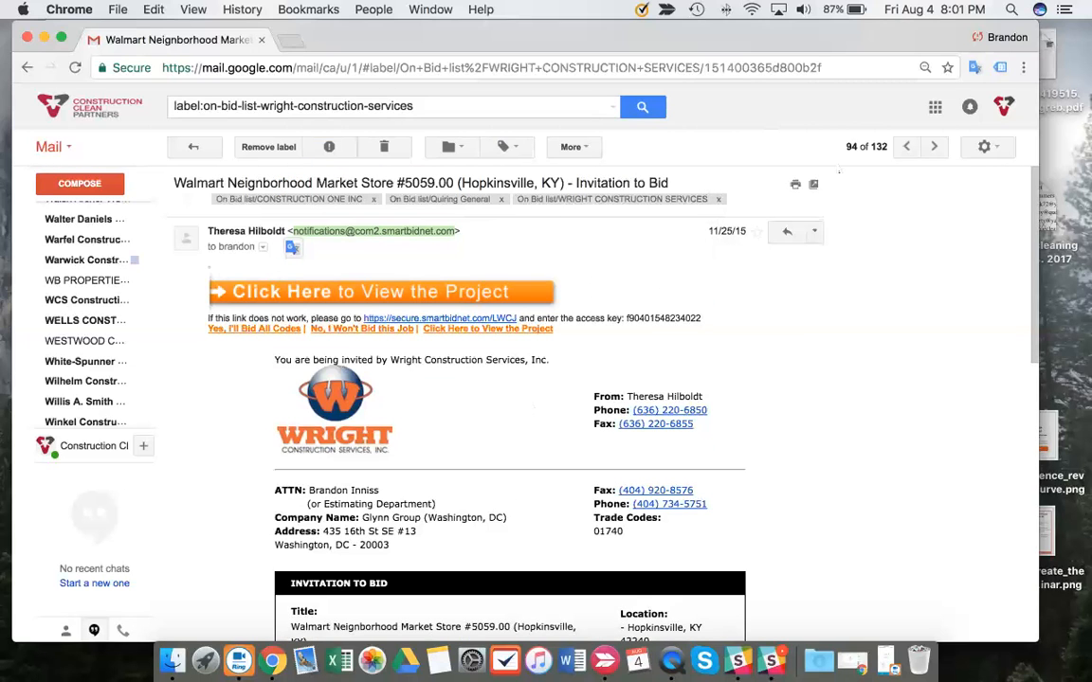
# Remove the Quiring General and CONSTRUCTION ONE INC labels from the #5059.00 (Hopkinsville, KY) invitation and return to the list.
pyautogui.click(574, 147)
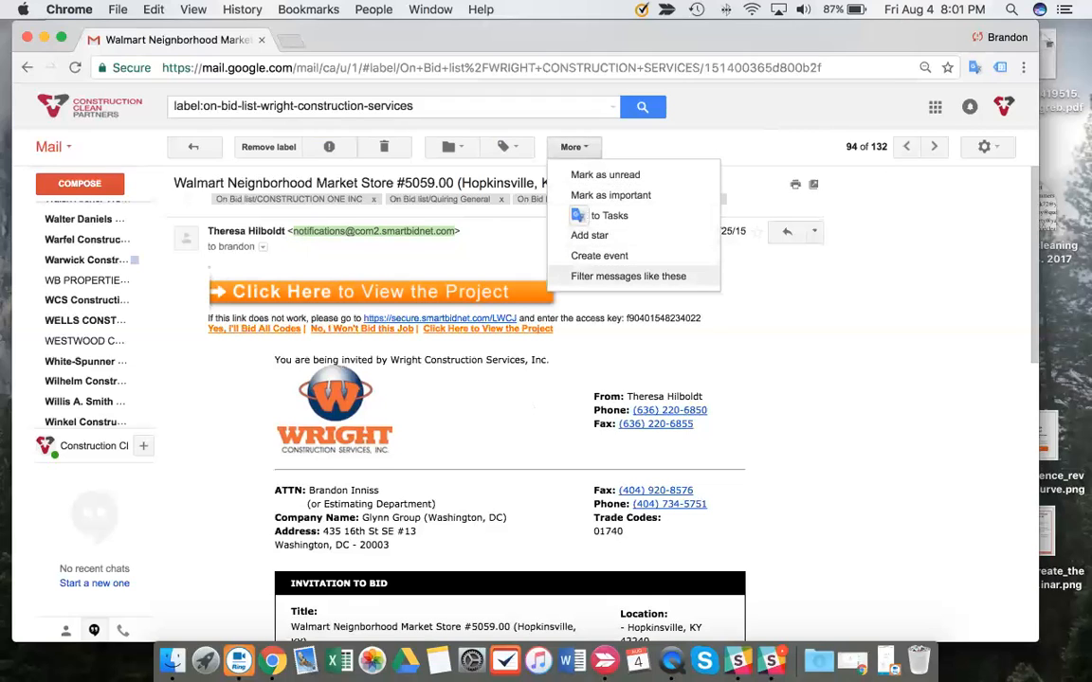
pyautogui.click(500, 199)
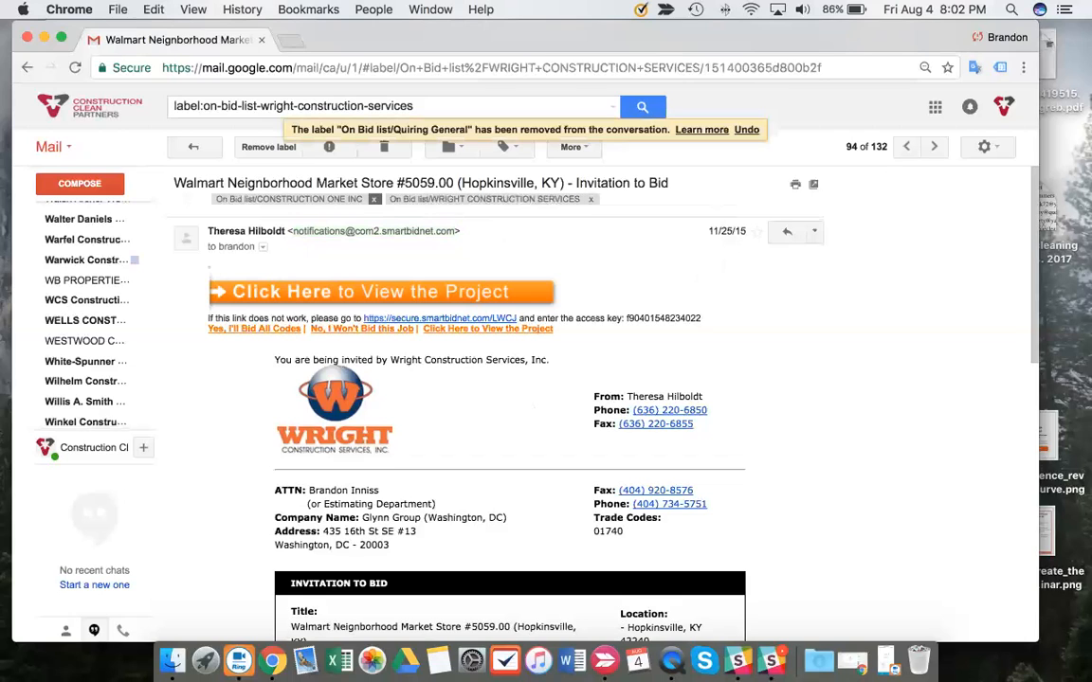
pyautogui.click(375, 199)
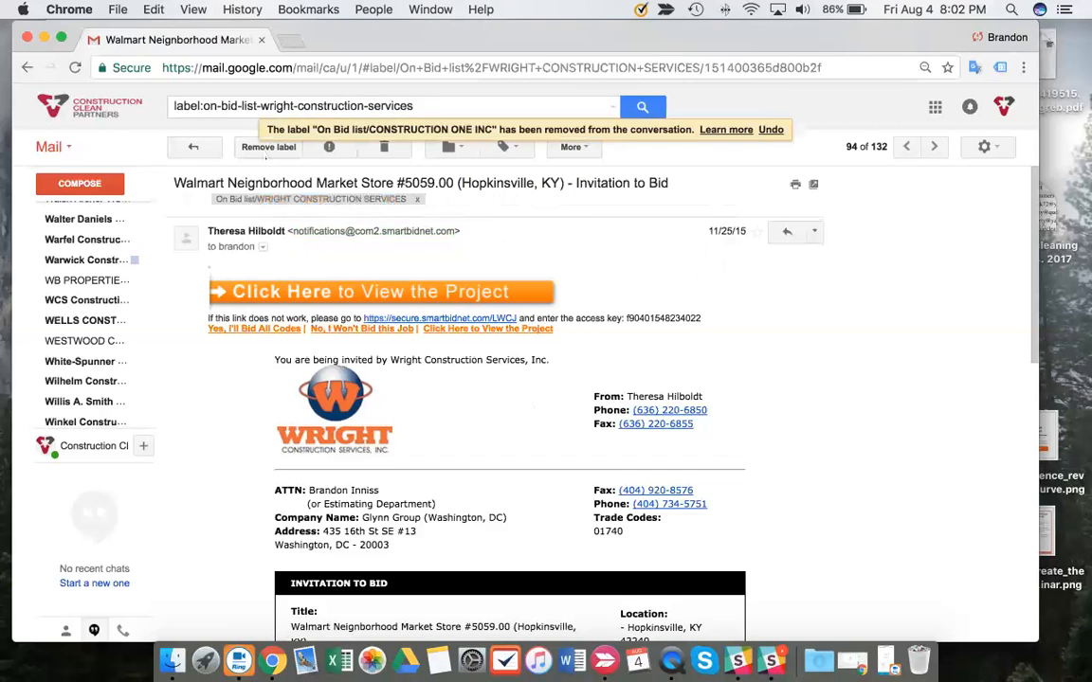
pyautogui.click(193, 147)
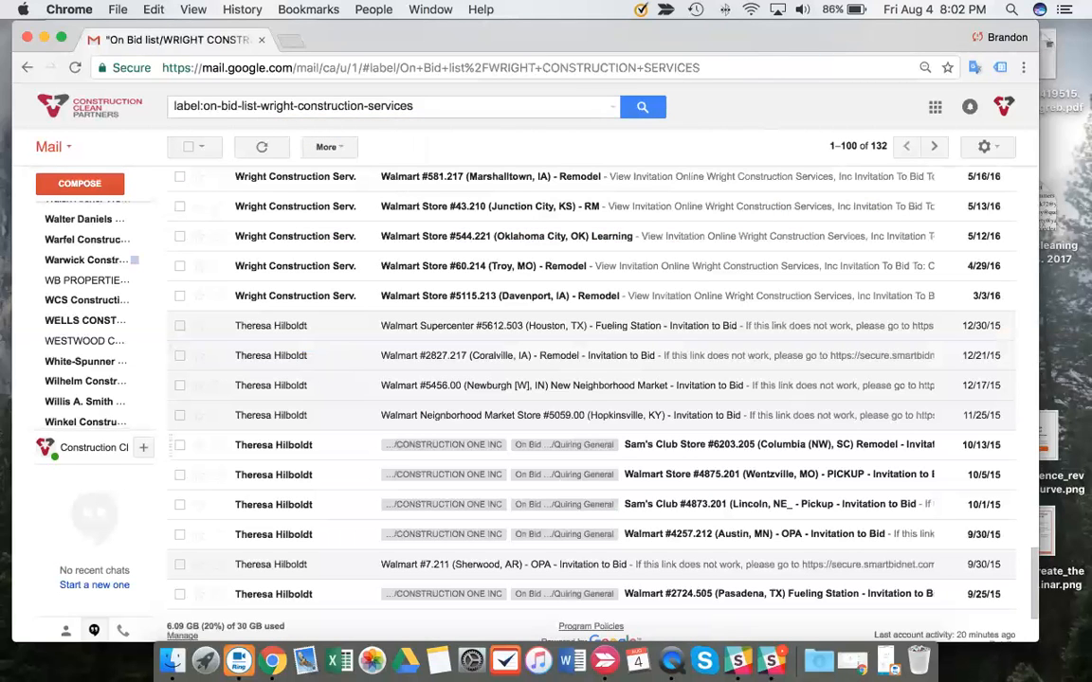
# Remove the CONSTRUCTION ONE INC and Quiring General labels from the Sam's Club Store #6203.205 (Columbia (NW), SC) invitation and return to the list.
pyautogui.click(418, 445)
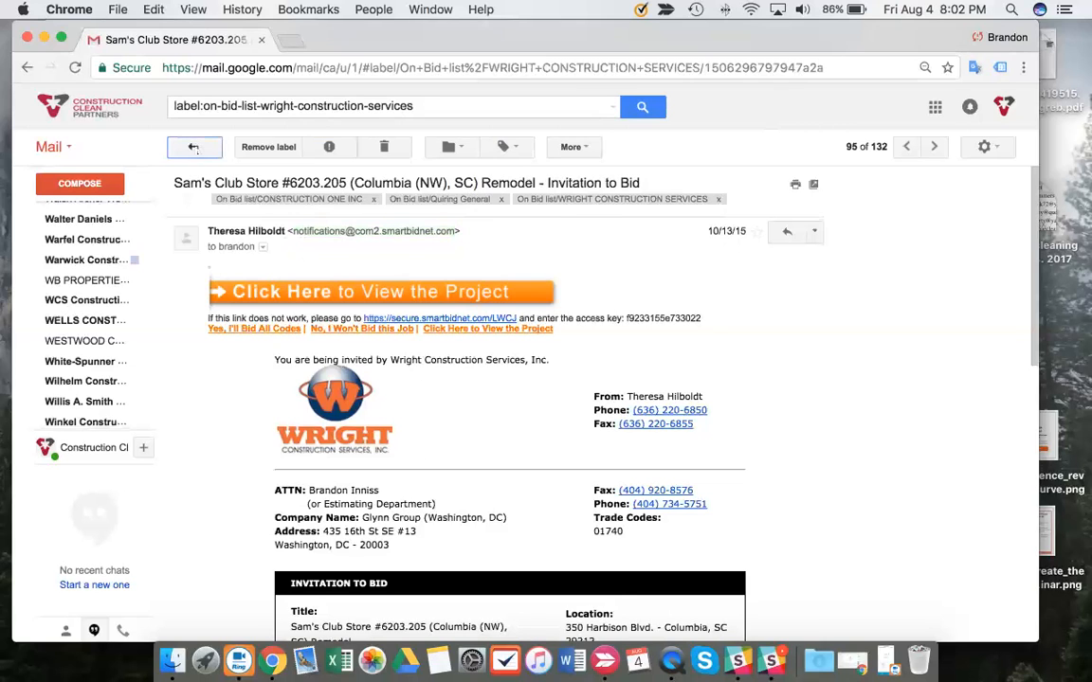
pyautogui.click(194, 147)
pyautogui.click(333, 150)
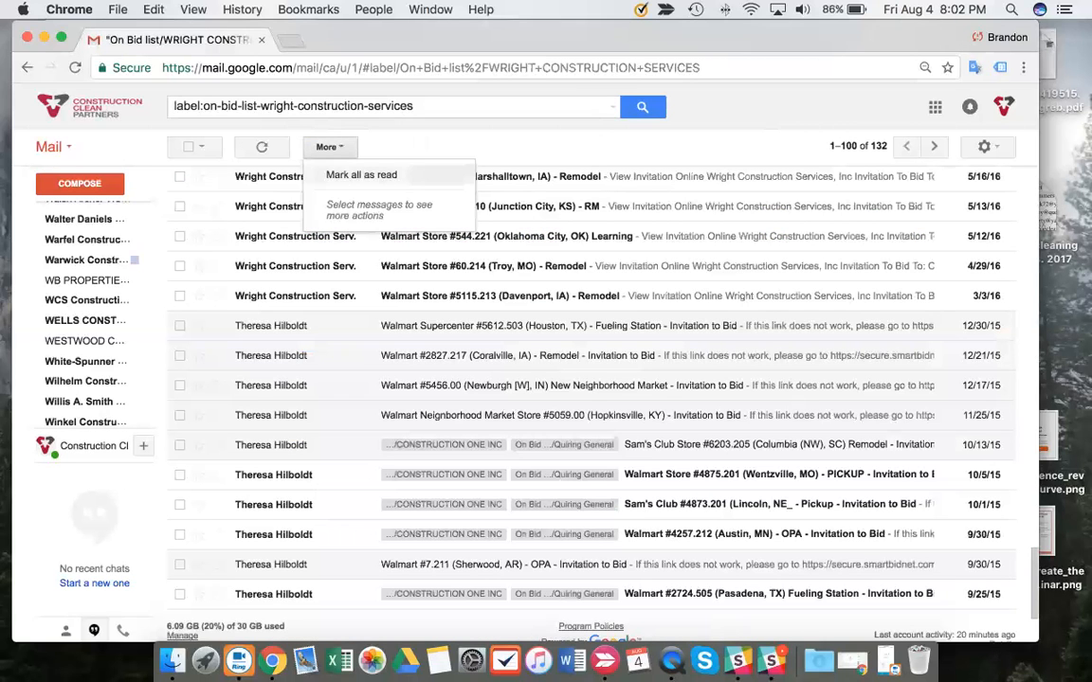
pyautogui.click(568, 445)
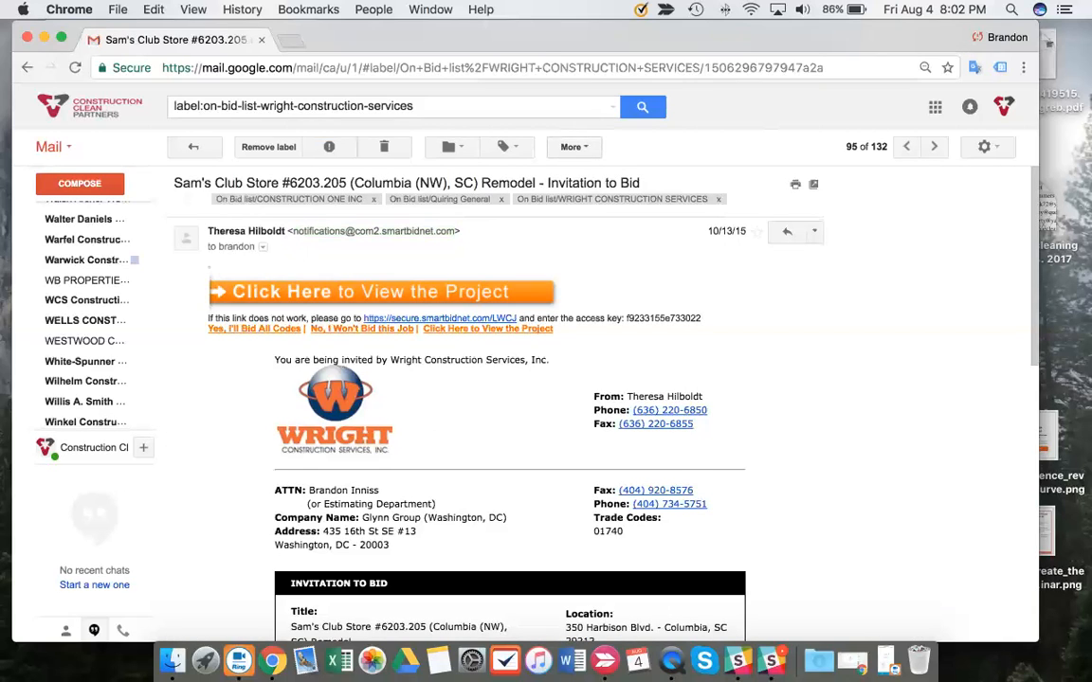
pyautogui.click(373, 199)
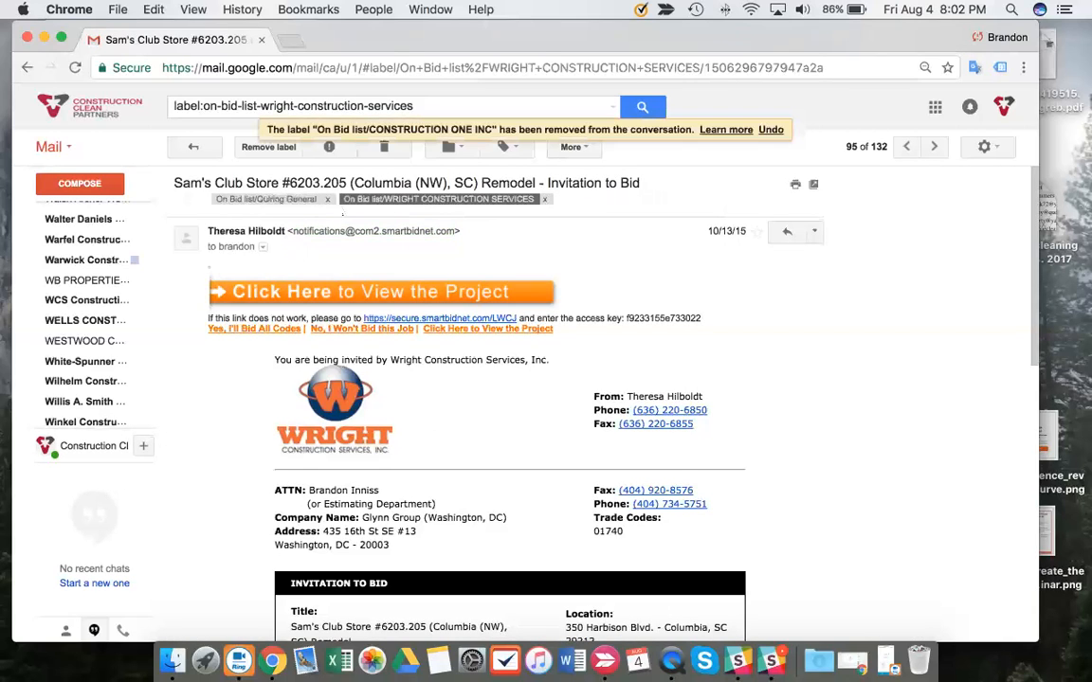
pyautogui.click(327, 199)
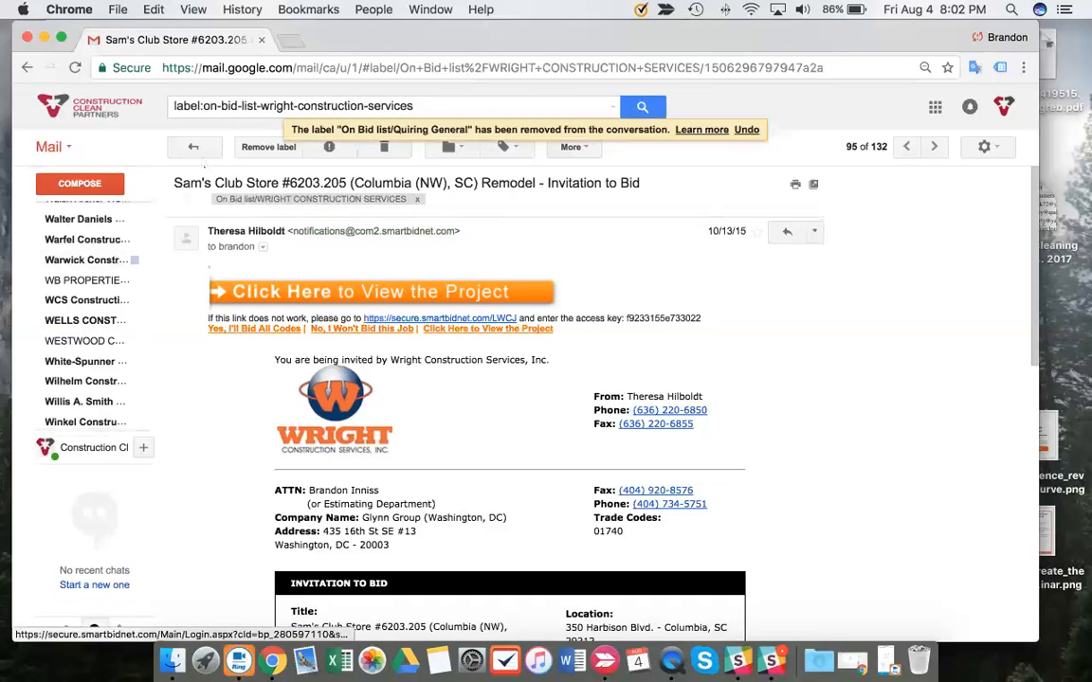
pyautogui.click(814, 232)
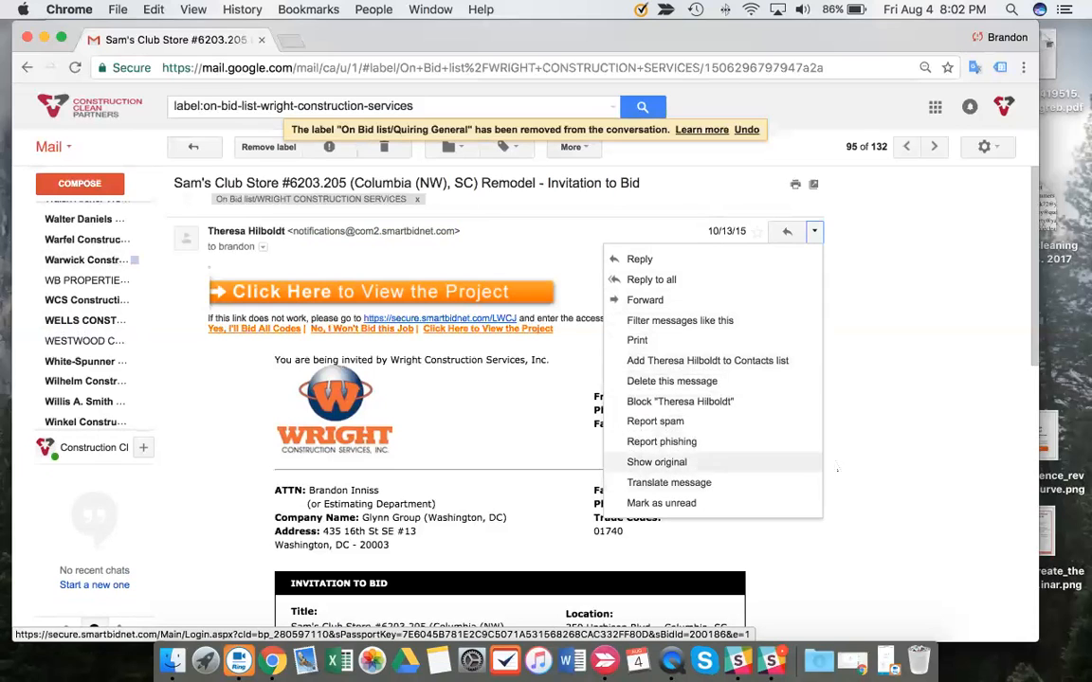
pyautogui.click(893, 427)
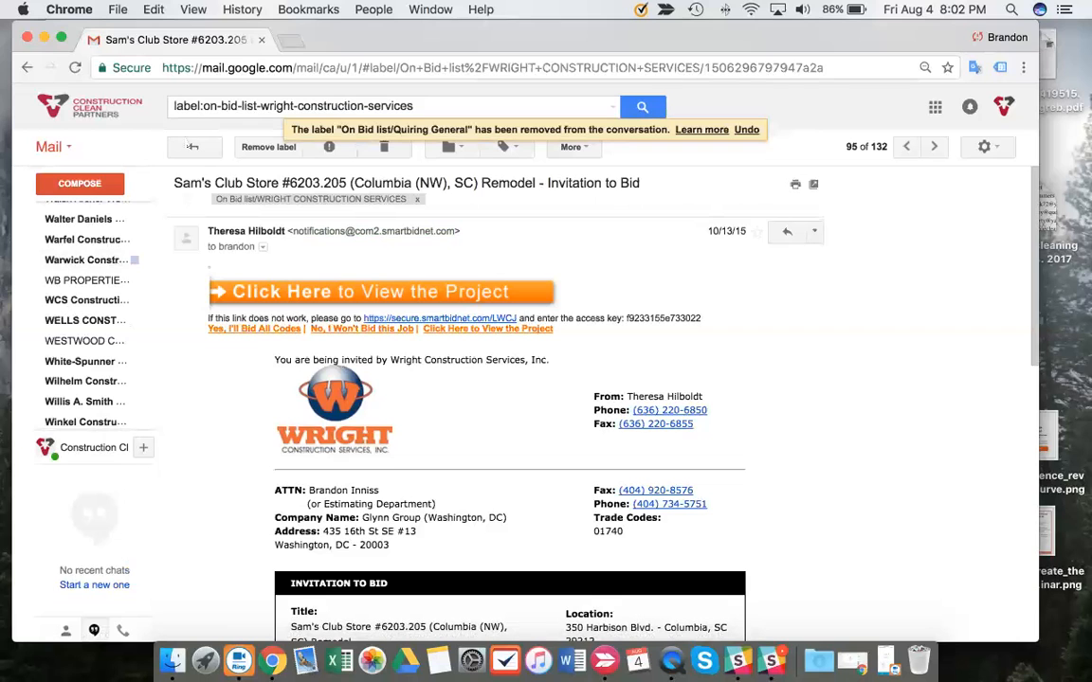
pyautogui.click(194, 149)
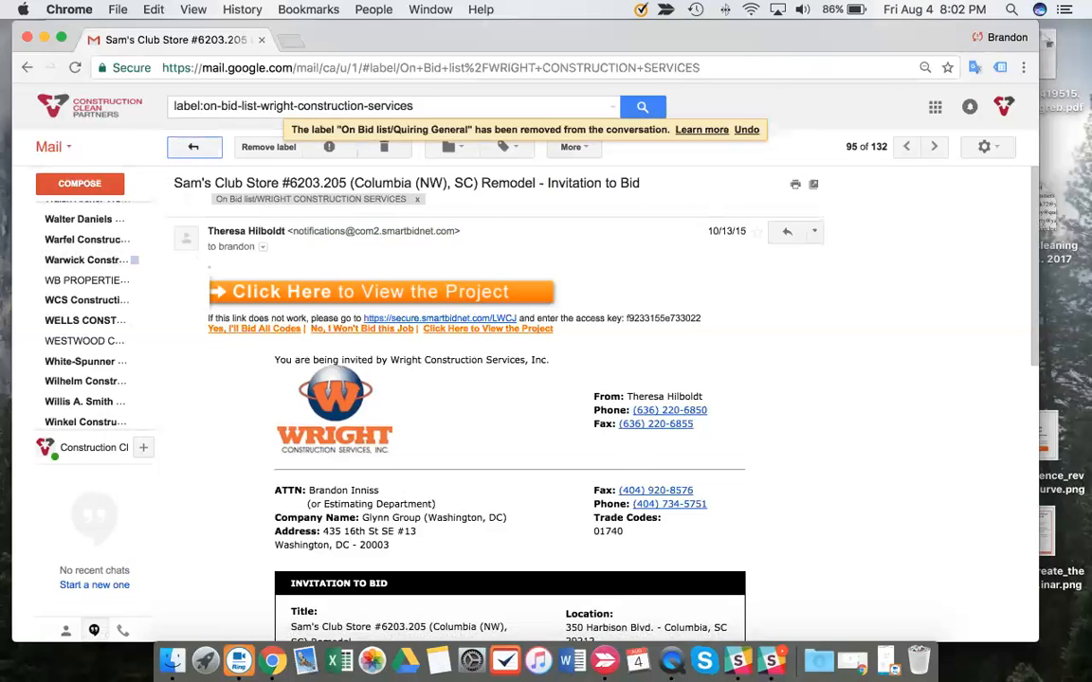
# Open the Walmart Store #4875.201 (Wentzville, MO) PICKUP invitation and examine its labels and inviting contractor.
pyautogui.scroll(-5, 587, 379)
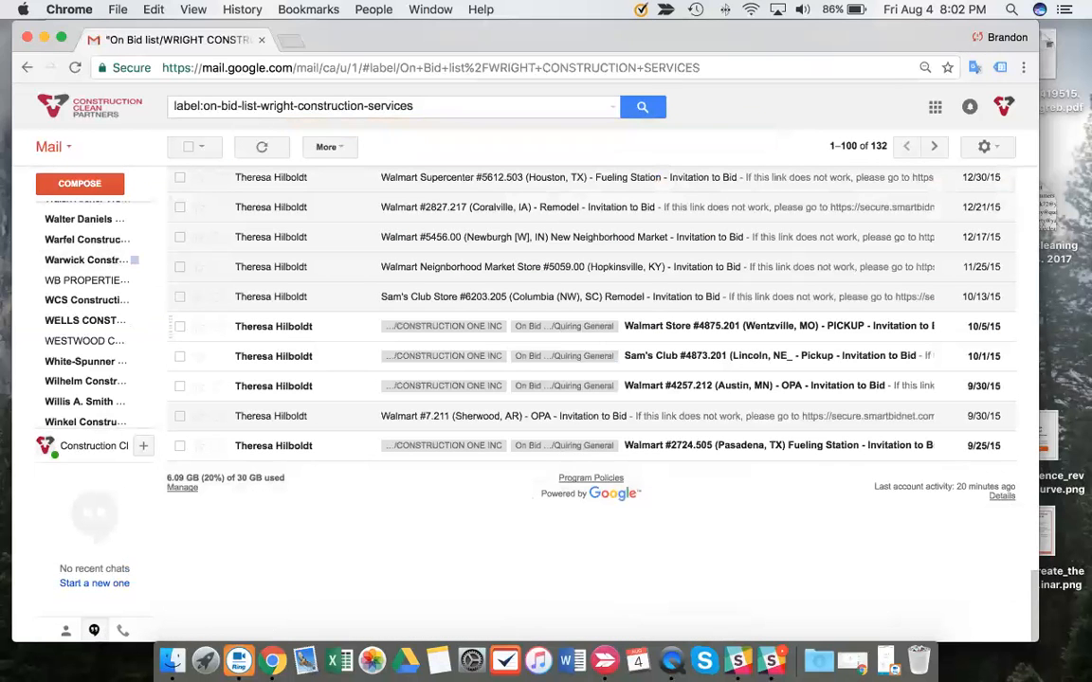
pyautogui.click(683, 326)
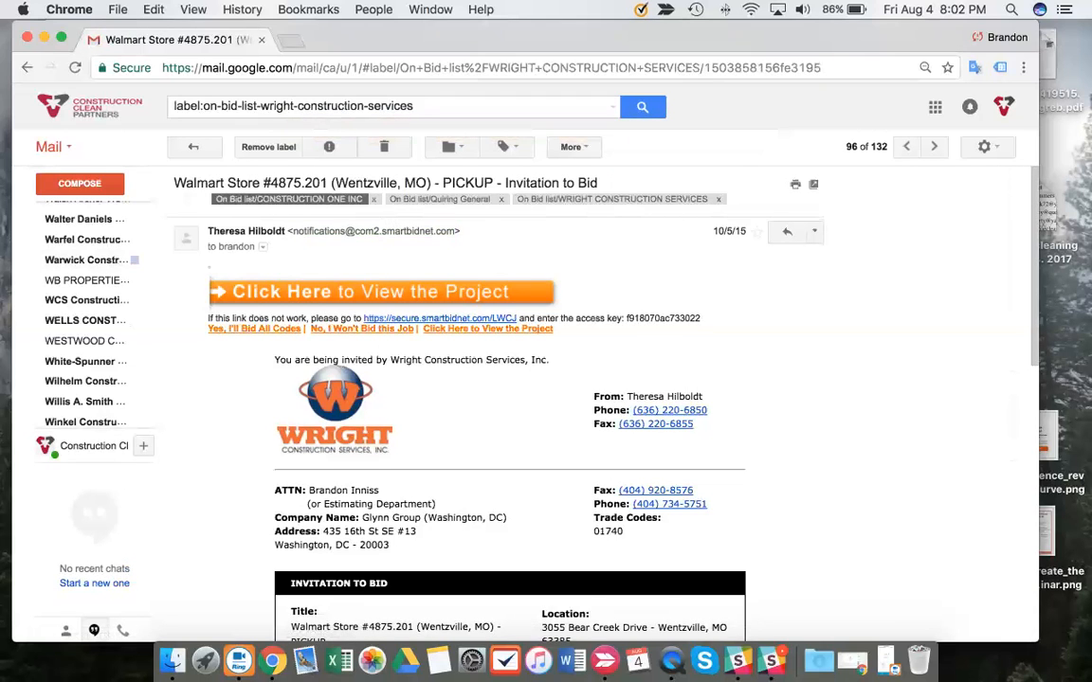
# Find the Quiring General label under On Bid list and open its emails.
pyautogui.moveTo(119, 301)
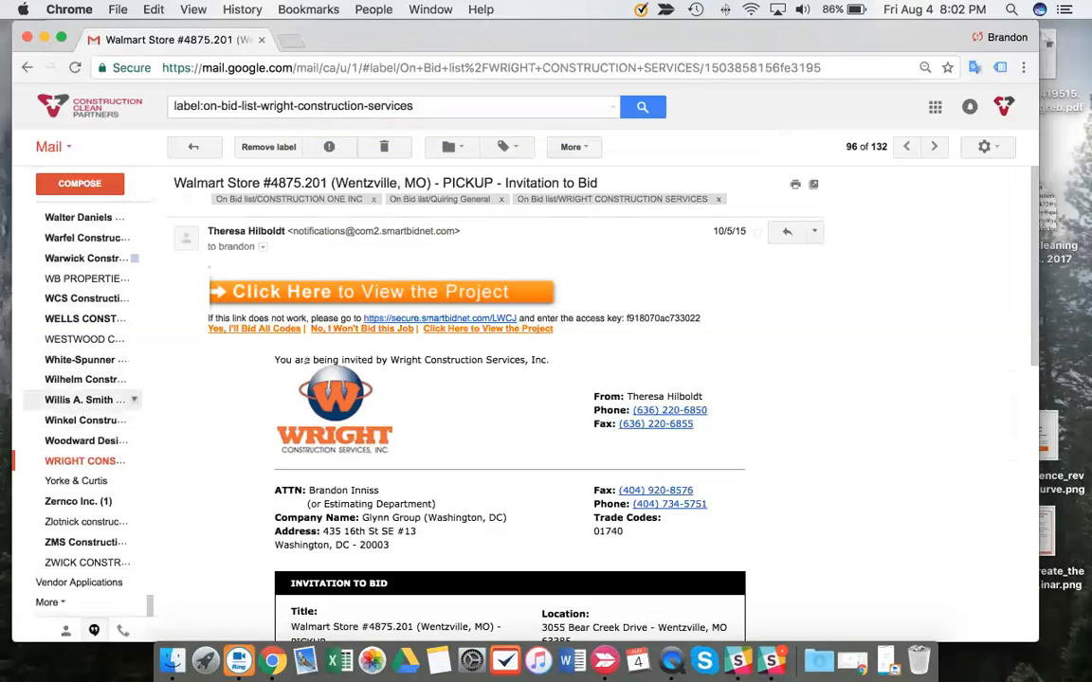
pyautogui.moveTo(105, 380)
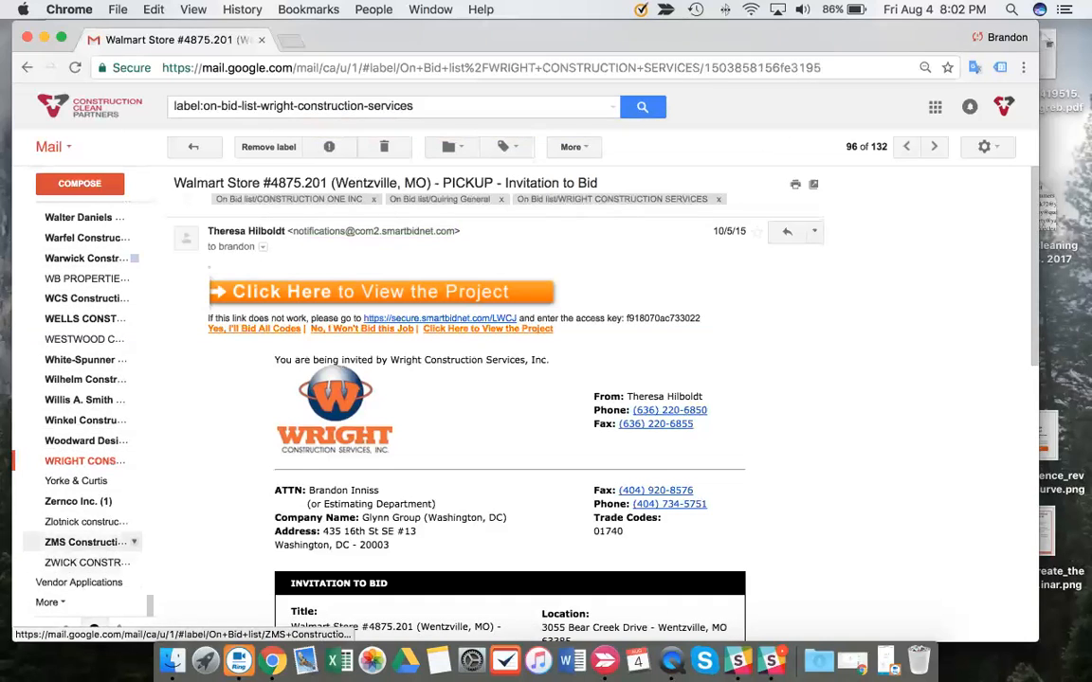
pyautogui.scroll(4, 95, 419)
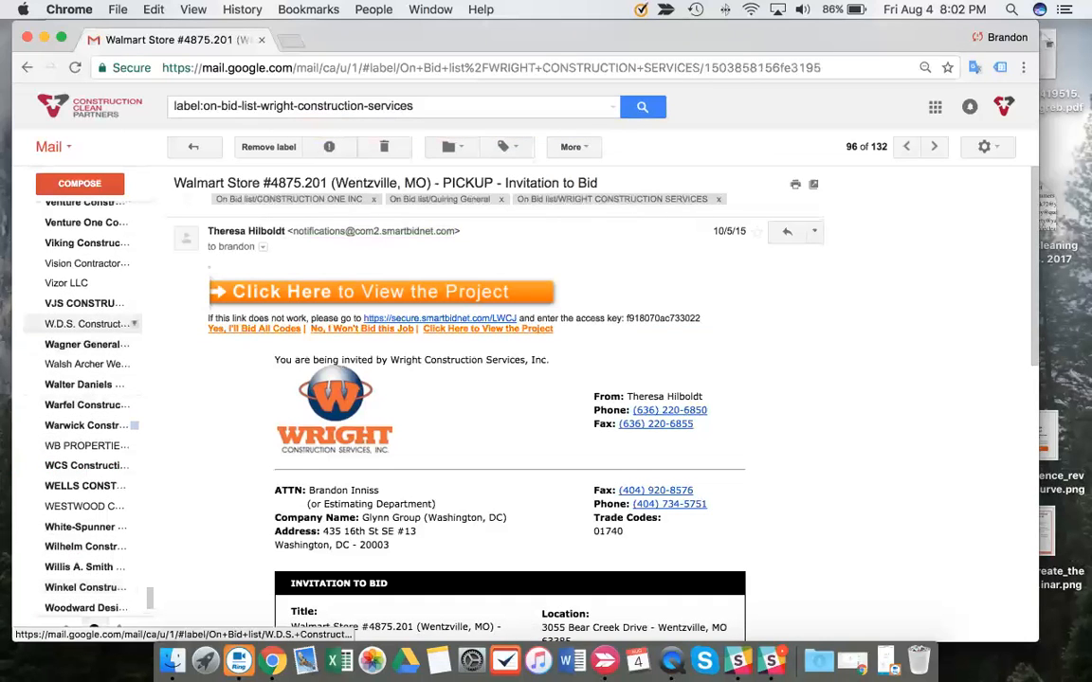
pyautogui.scroll(5, 95, 324)
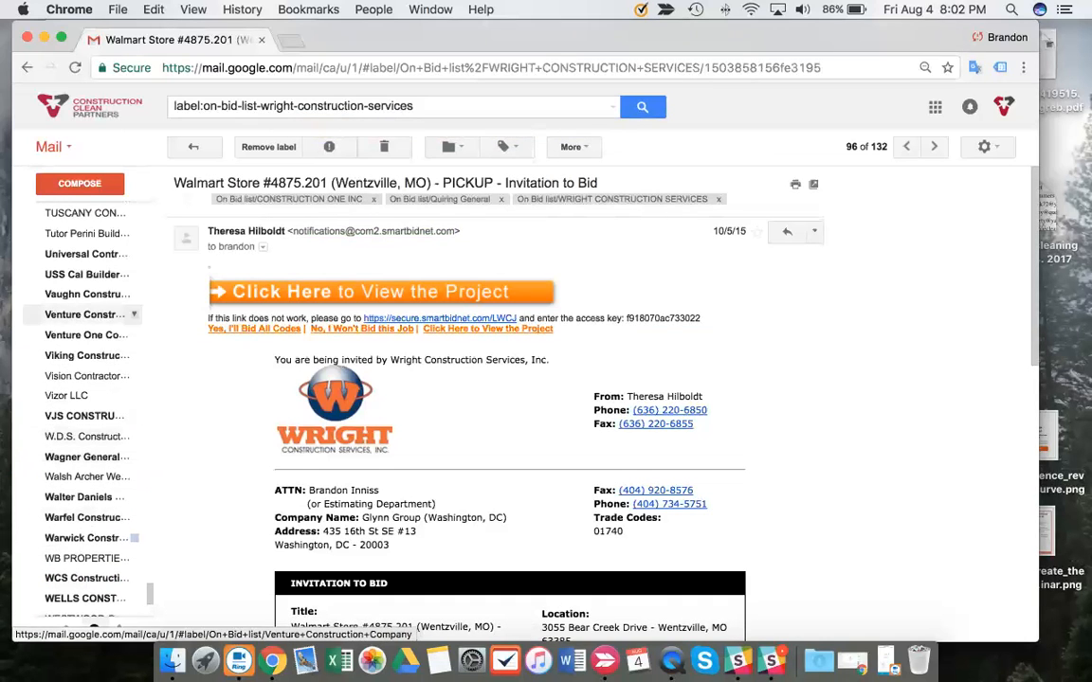
pyautogui.scroll(8, 95, 322)
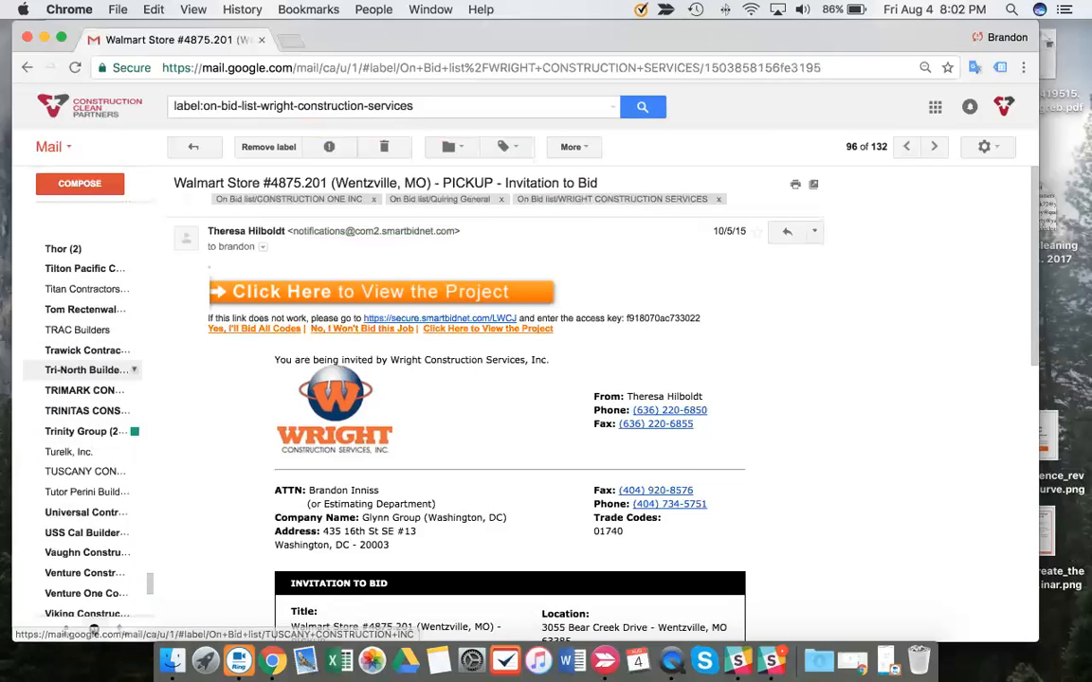
pyautogui.scroll(15, 95, 322)
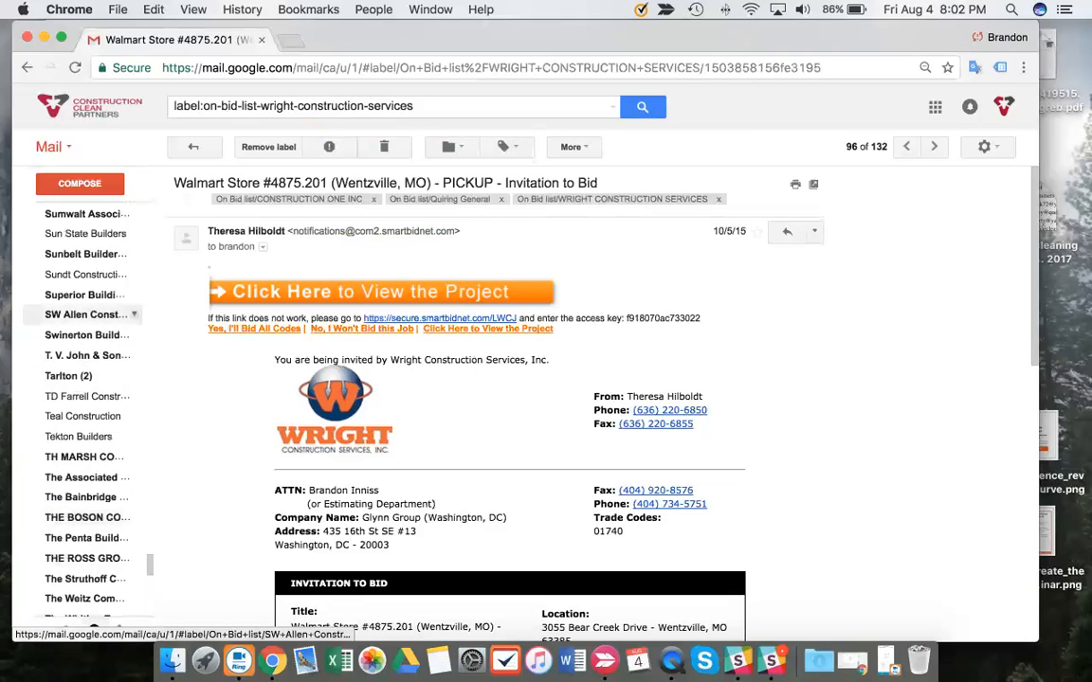
pyautogui.scroll(9, 90, 480)
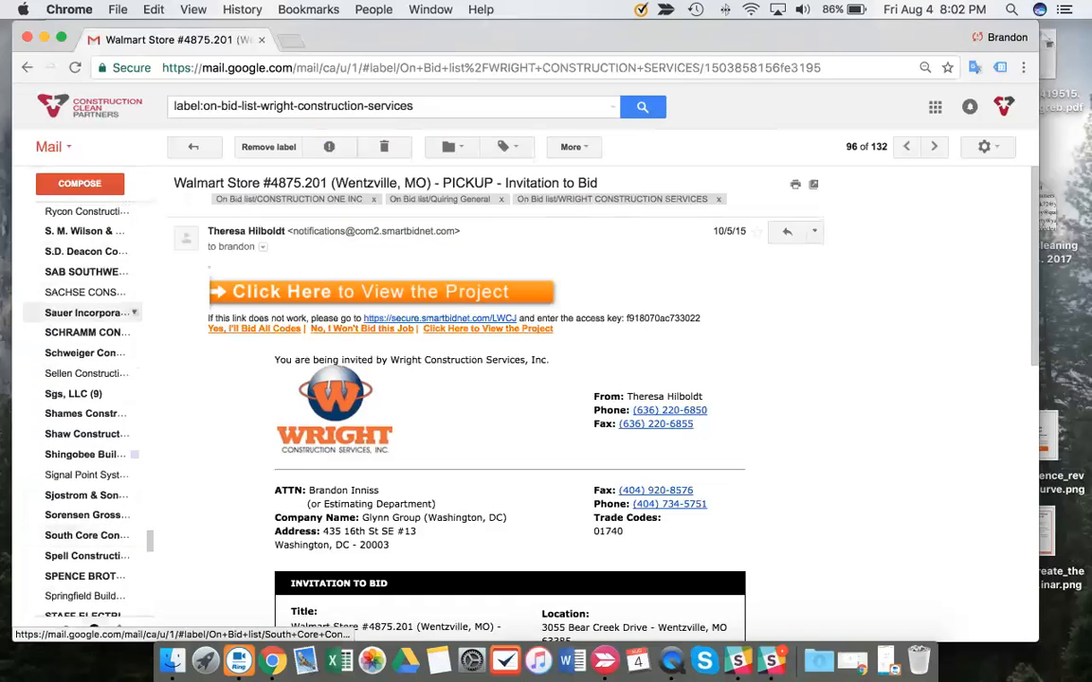
pyautogui.scroll(-3, 90, 317)
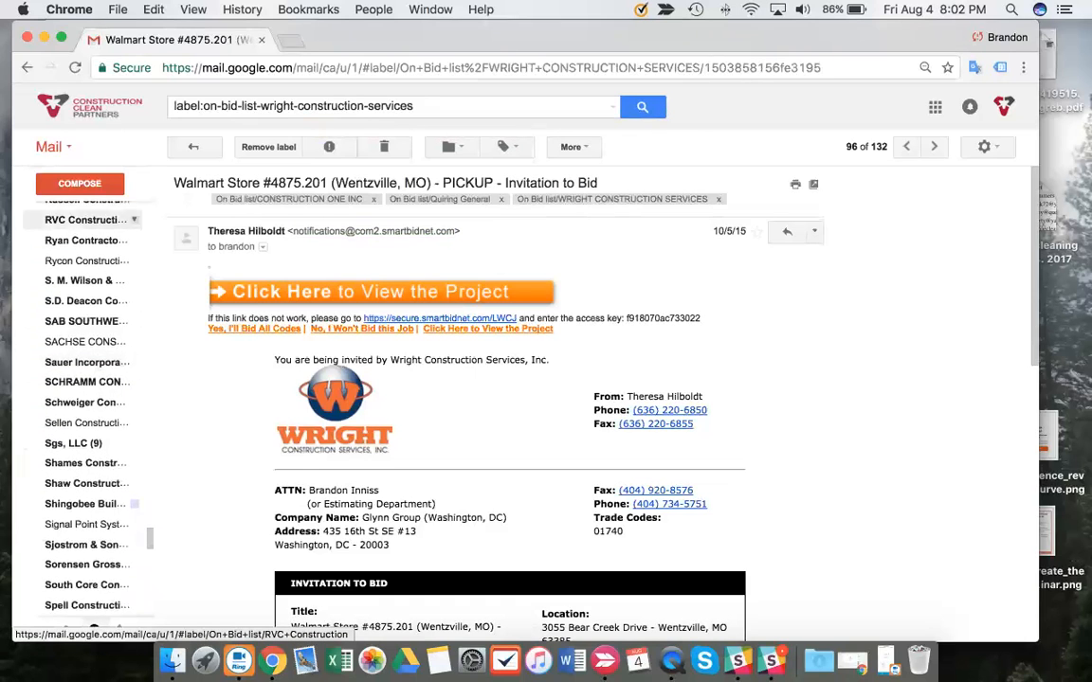
pyautogui.scroll(4, 90, 499)
pyautogui.scroll(10, 90, 499)
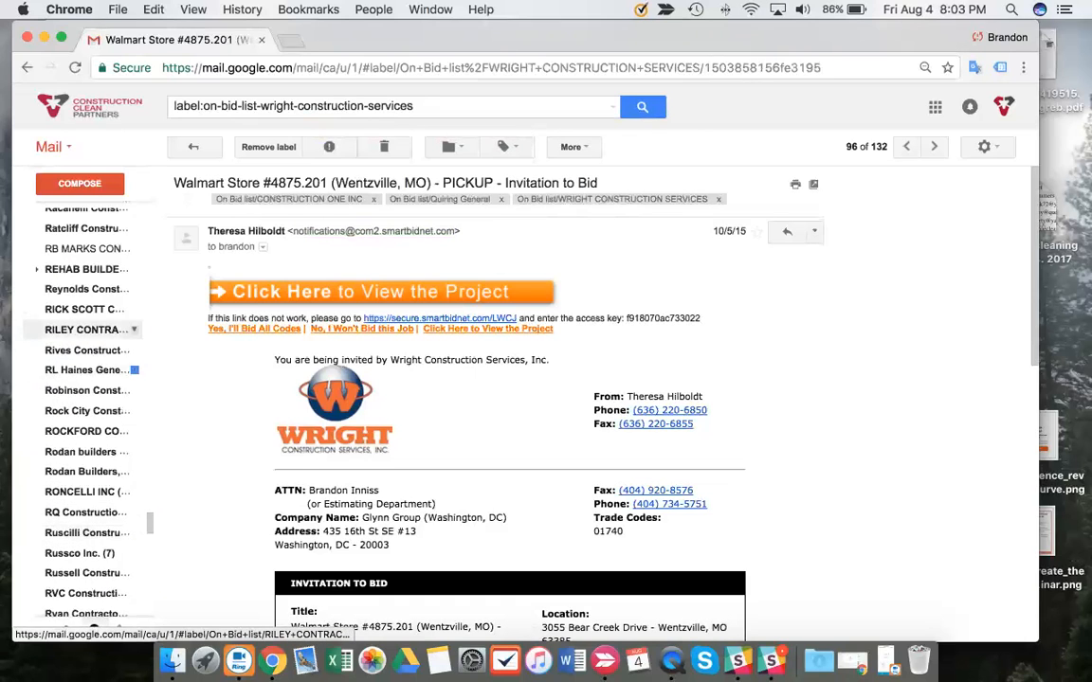
pyautogui.scroll(1, 90, 294)
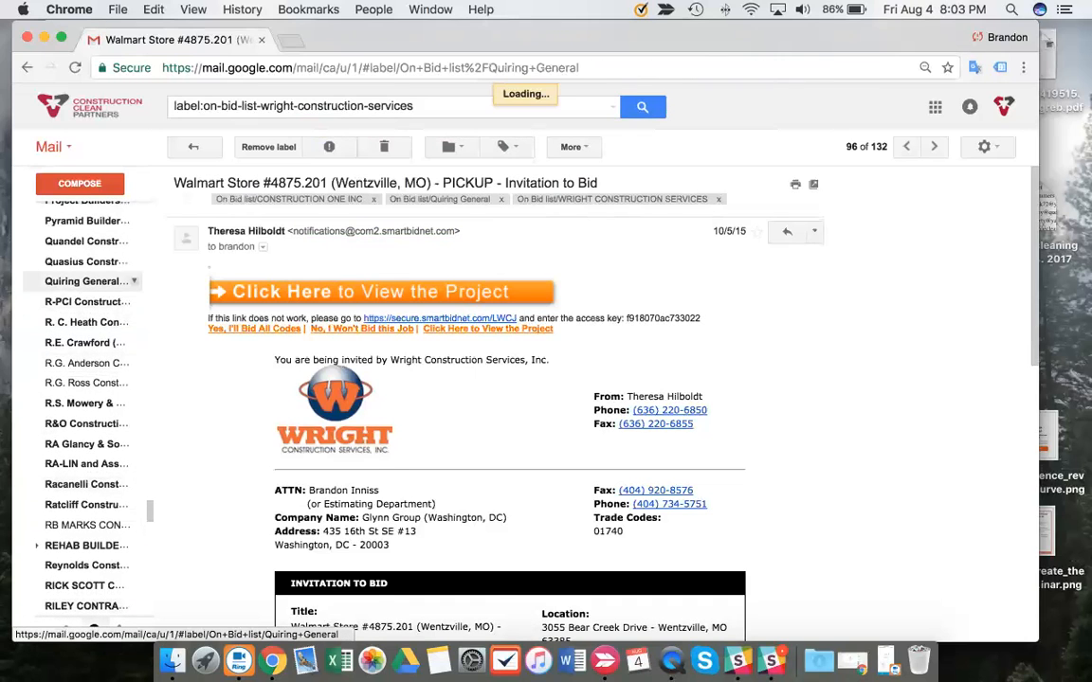
# Select the sender address in the Hot Topic - Altoona, PA invitation and remove that email's Quiring General label.
pyautogui.scroll(-5, 588, 398)
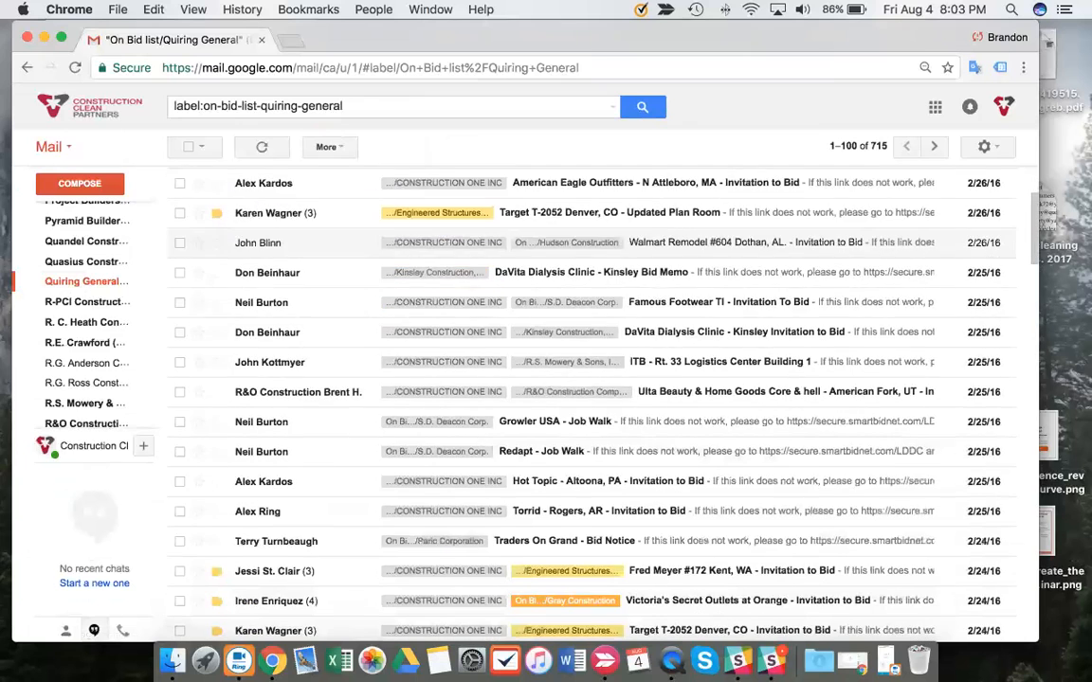
pyautogui.scroll(-1, 587, 398)
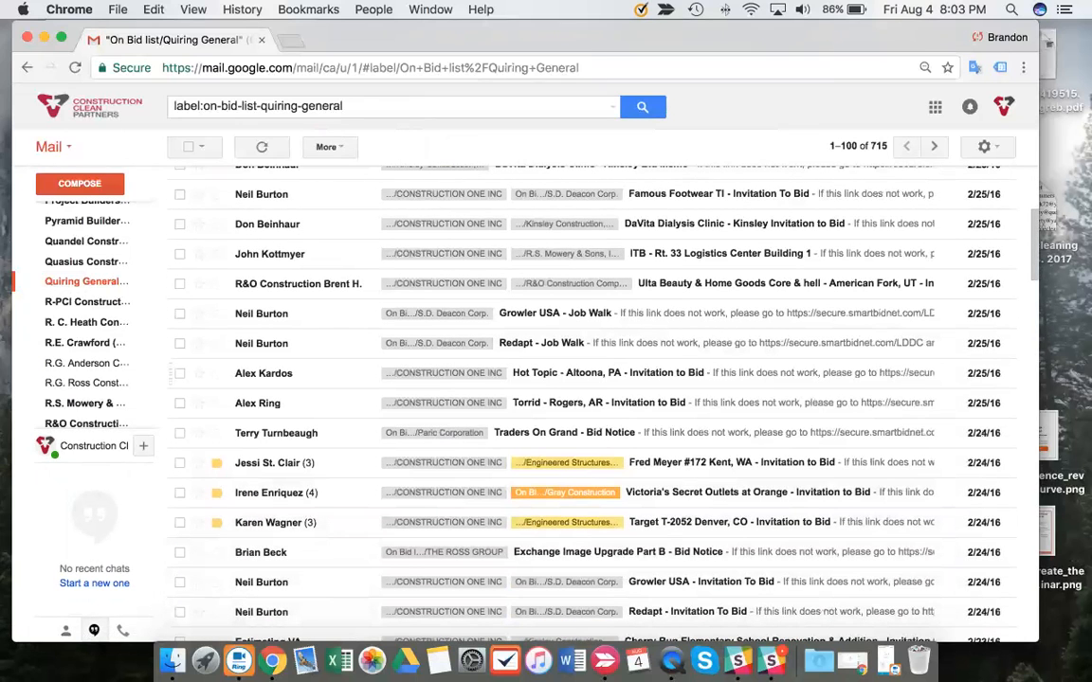
pyautogui.click(488, 373)
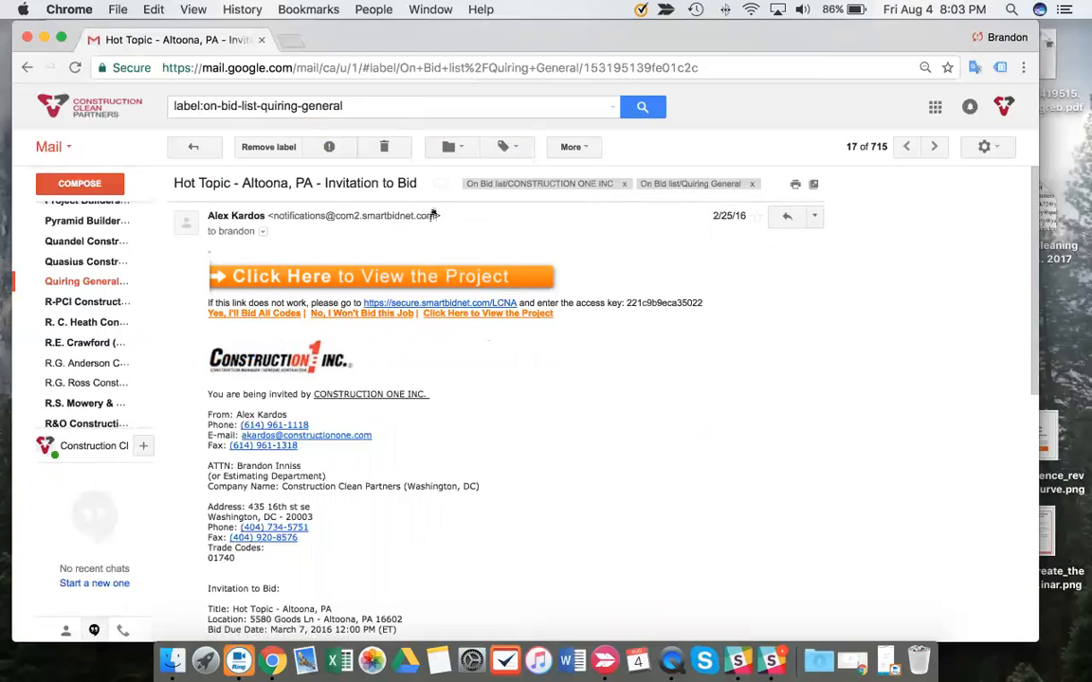
pyautogui.moveTo(435, 215); pyautogui.dragTo(269, 217)
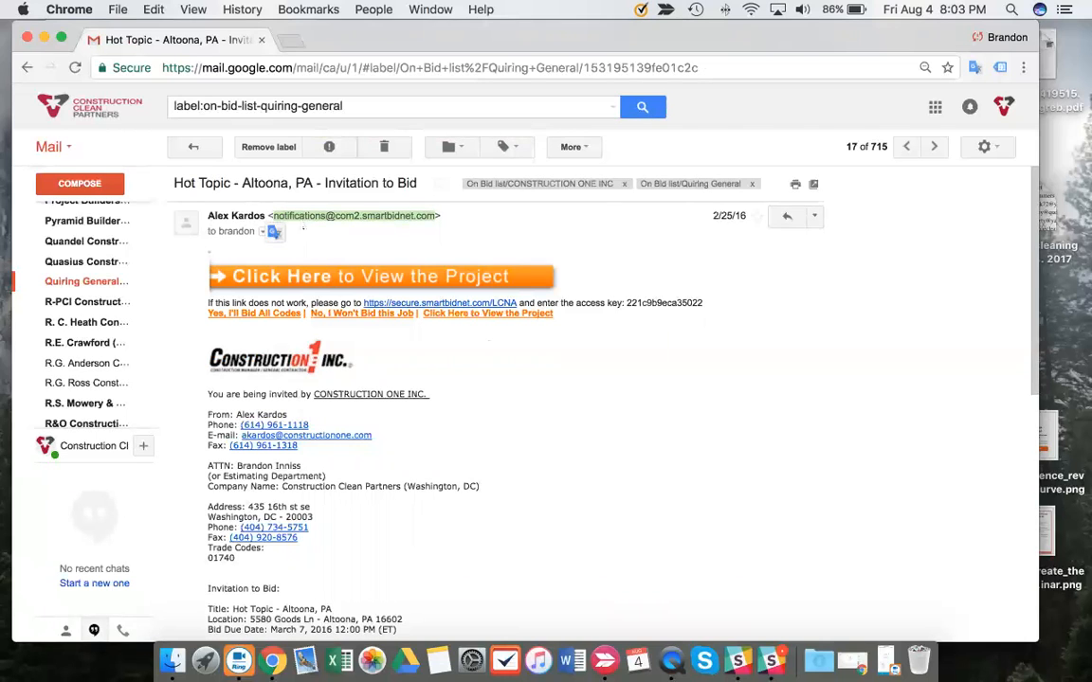
pyautogui.rightClick(298, 215)
pyautogui.click(327, 250)
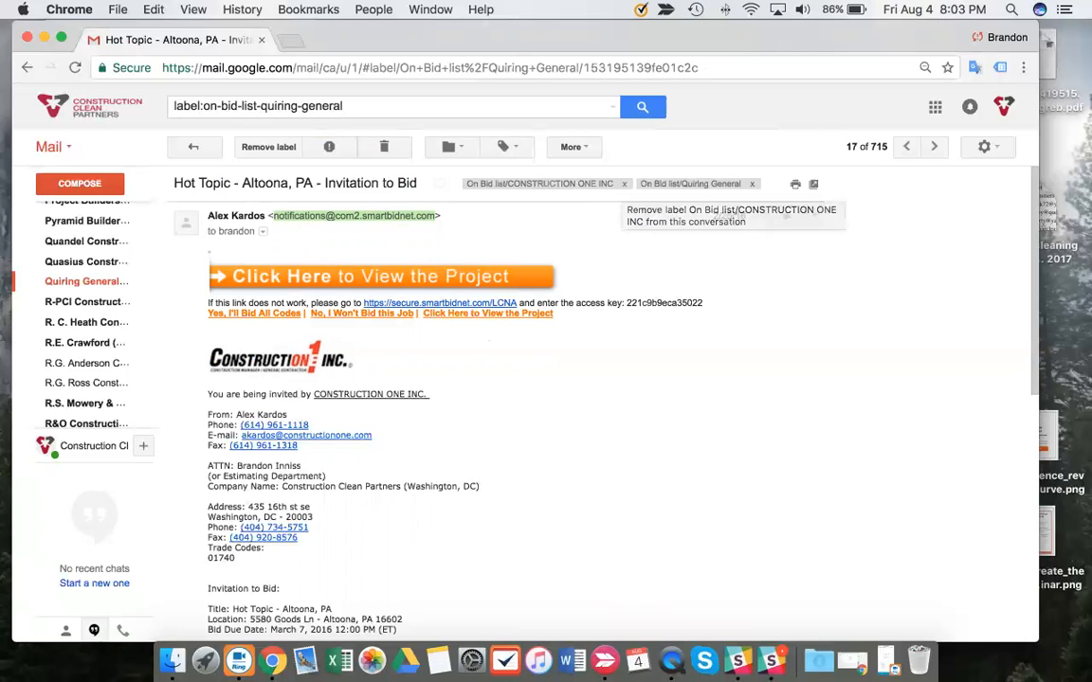
pyautogui.click(751, 184)
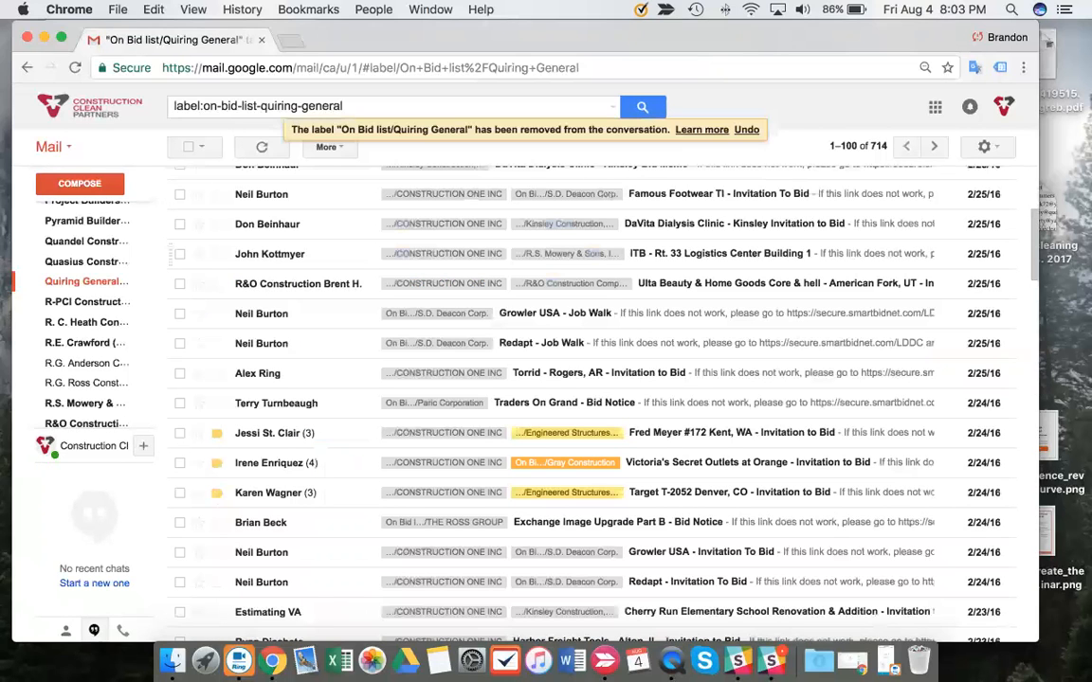
# Remove the CONSTRUCTION ONE INC and Quiring General labels from R&O Construction's Ulta Beauty & Home Goods (American Fork, UT) invitation.
pyautogui.click(407, 283)
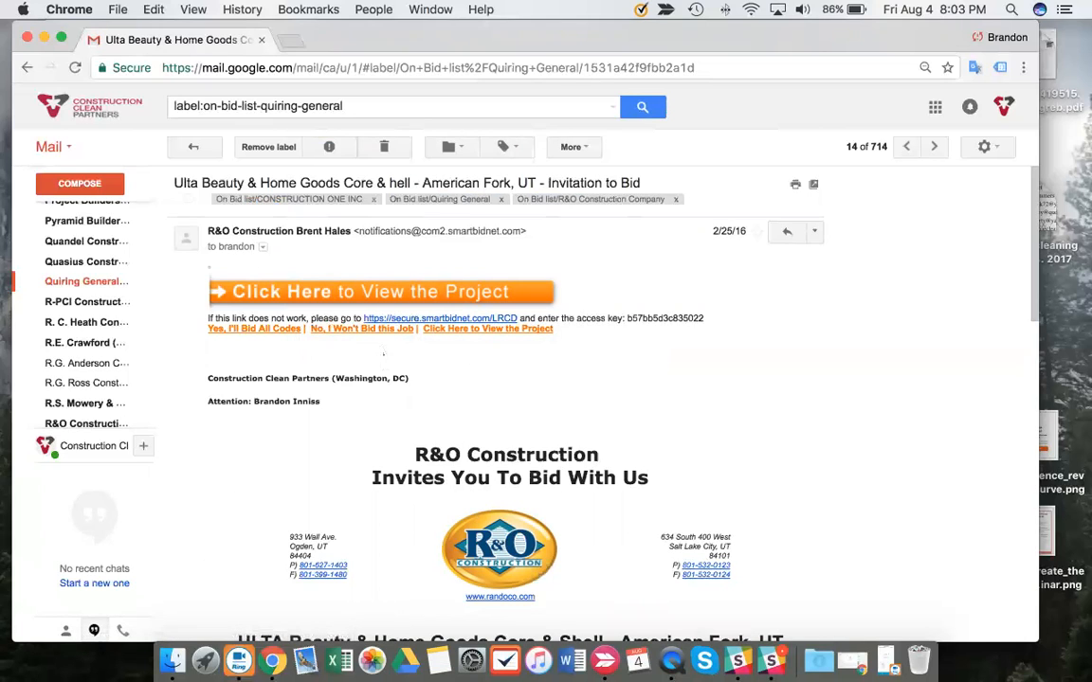
pyautogui.moveTo(87, 281)
pyautogui.click(374, 199)
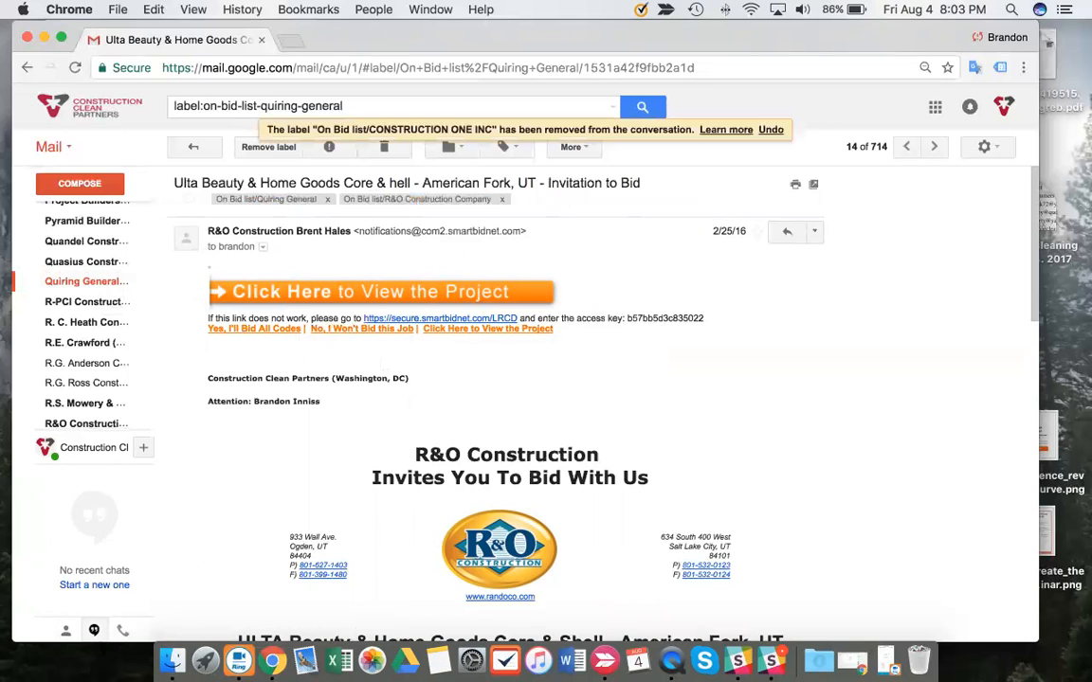
pyautogui.click(328, 199)
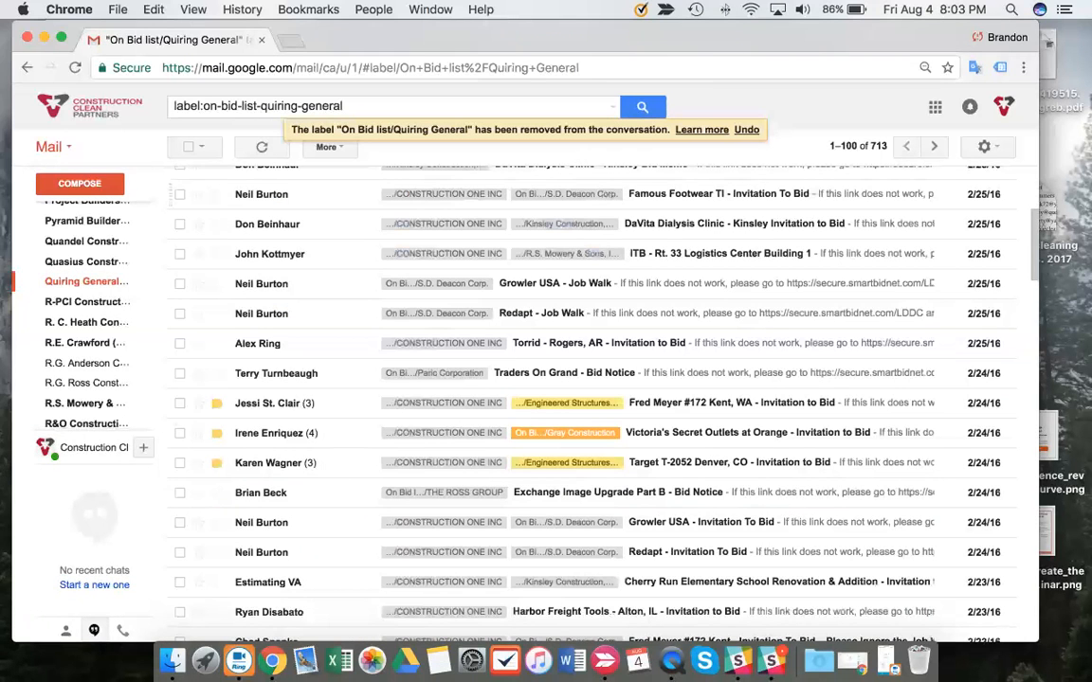
# Remove Quiring General from the Fred Meyer #172 Kent, WA invitation, and both CONSTRUCTION ONE INC and Quiring General from Target T-2052 Denver, CO.
pyautogui.click(547, 403)
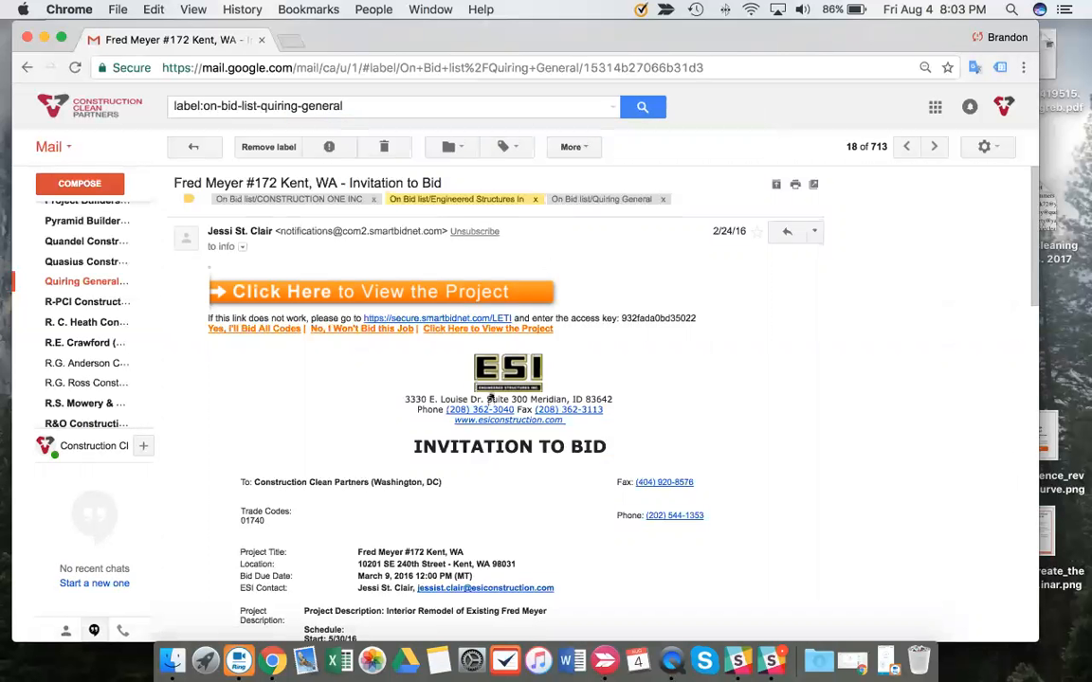
pyautogui.click(663, 199)
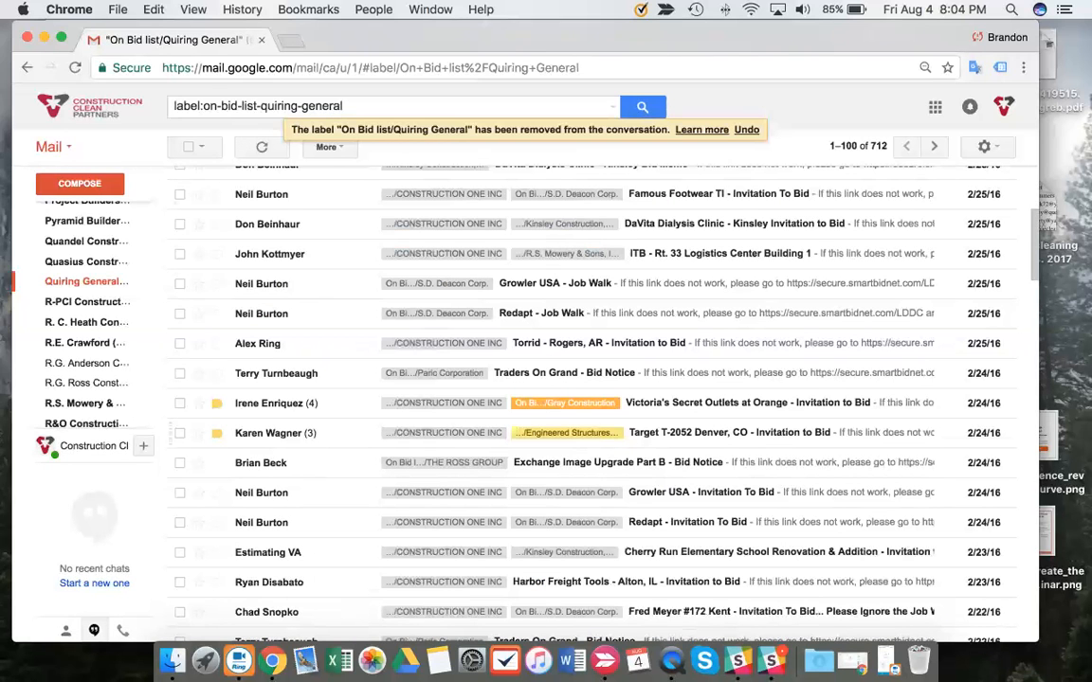
pyautogui.click(684, 434)
pyautogui.click(377, 199)
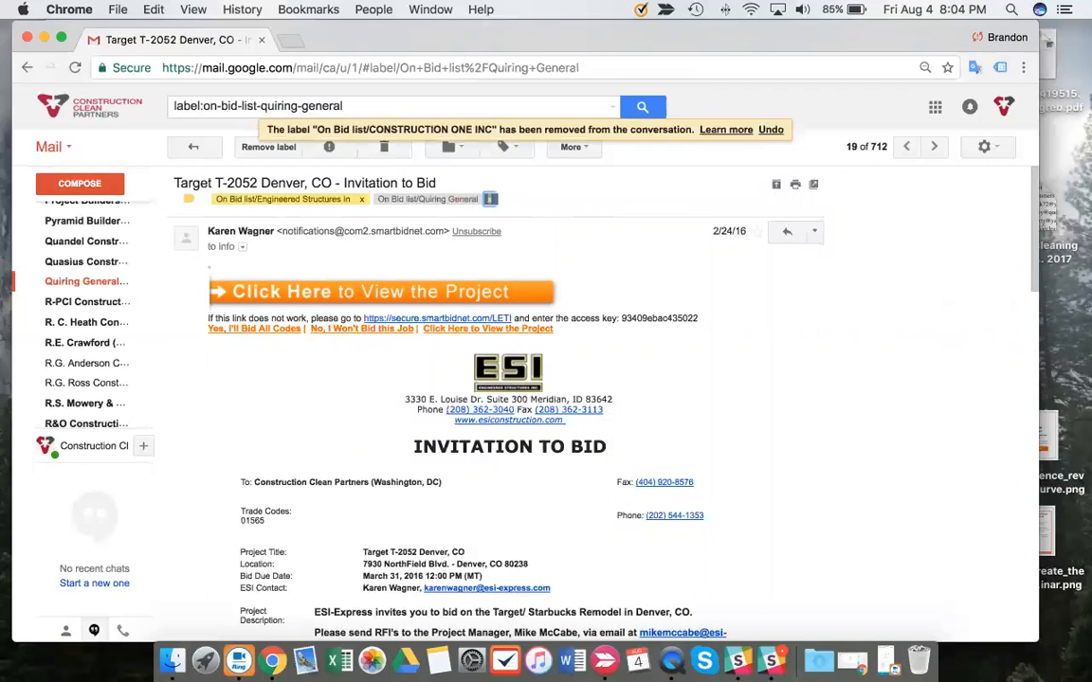
pyautogui.click(490, 199)
# Open the emails under the Gorman & Company Inc label in On Bid list.
pyautogui.scroll(5, 86, 271)
pyautogui.scroll(12, 85, 417)
pyautogui.scroll(10, 85, 416)
pyautogui.scroll(10, 85, 267)
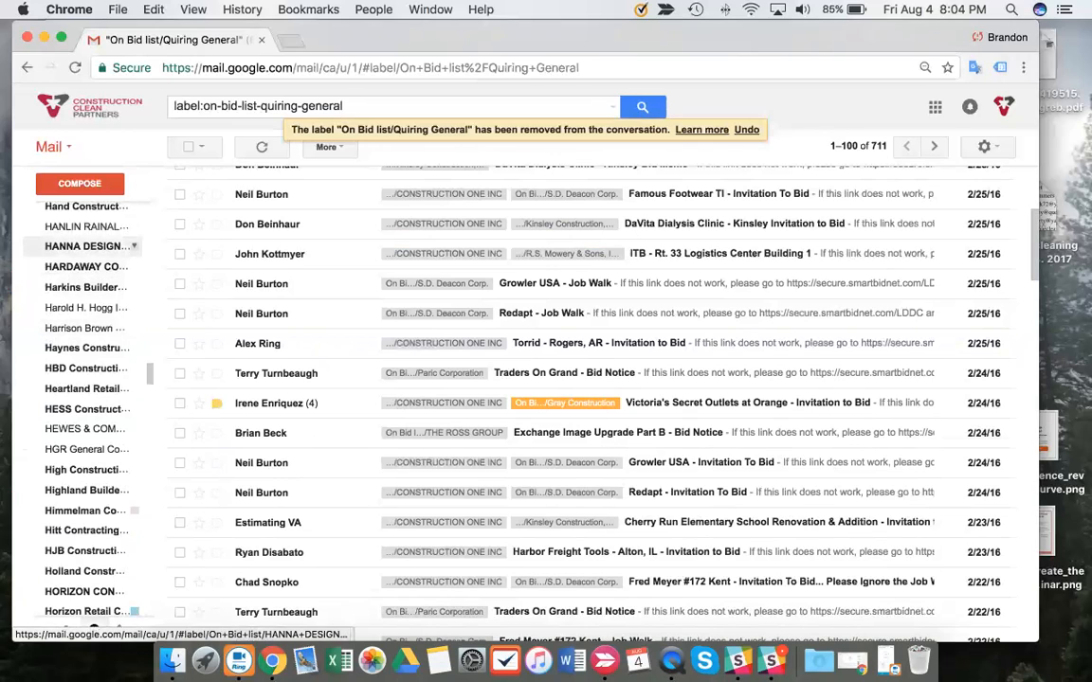
pyautogui.scroll(5, 86, 245)
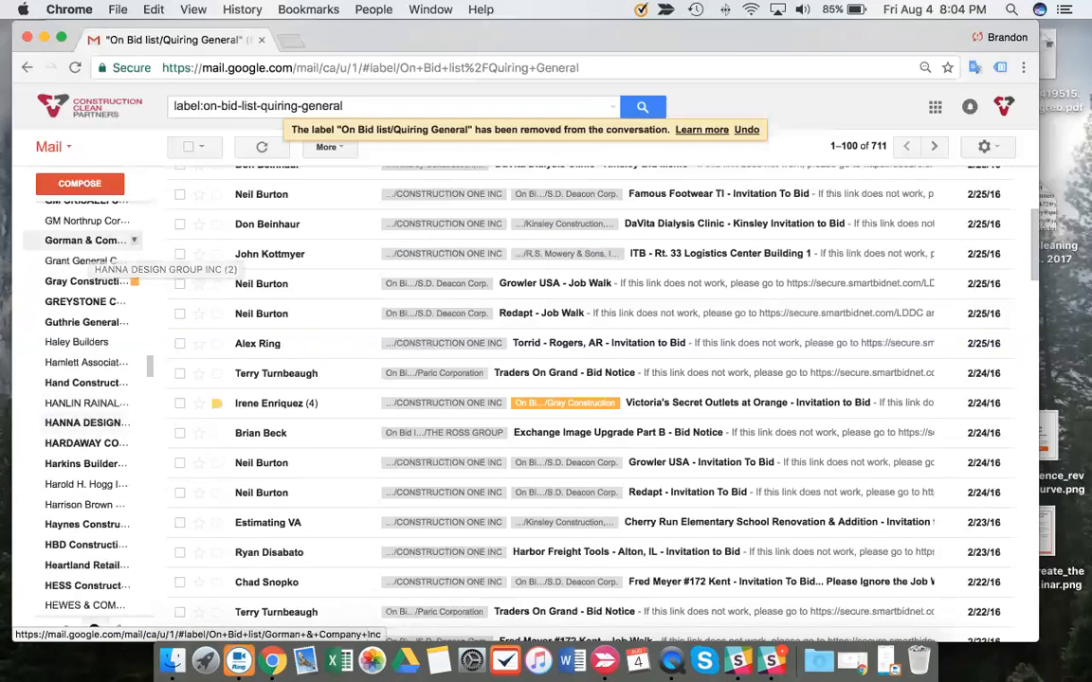
pyautogui.click(86, 240)
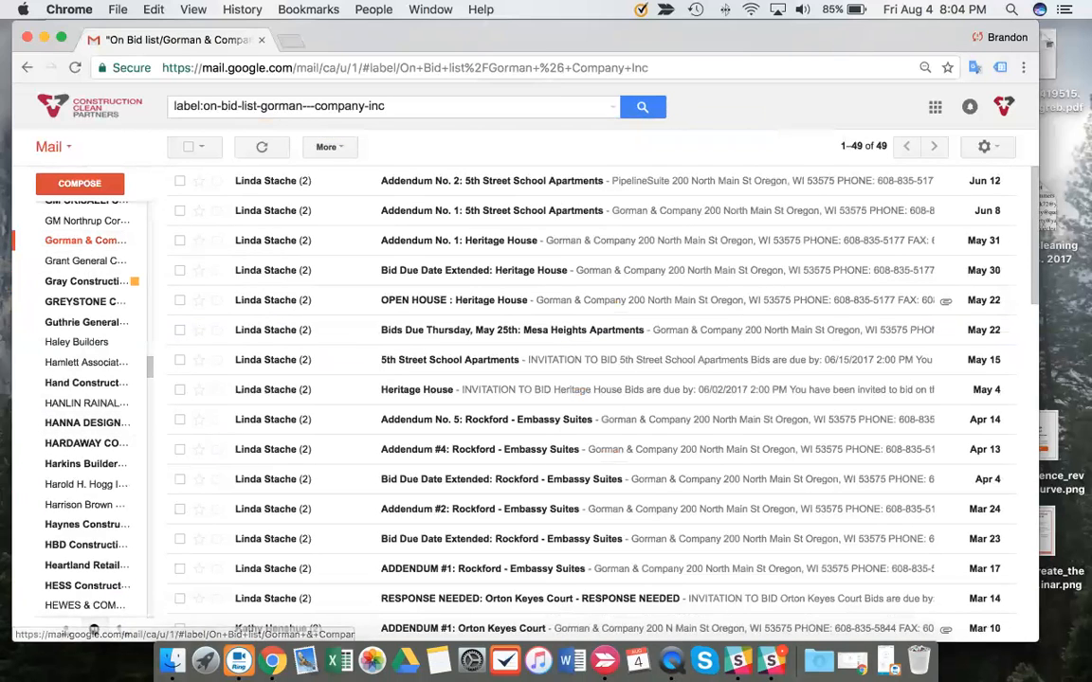
# Review the Gorman & Company Inc email list and check the ADDENDUM #1: Orton Keyes Court message before returning to the list.
pyautogui.scroll(-10, 587, 398)
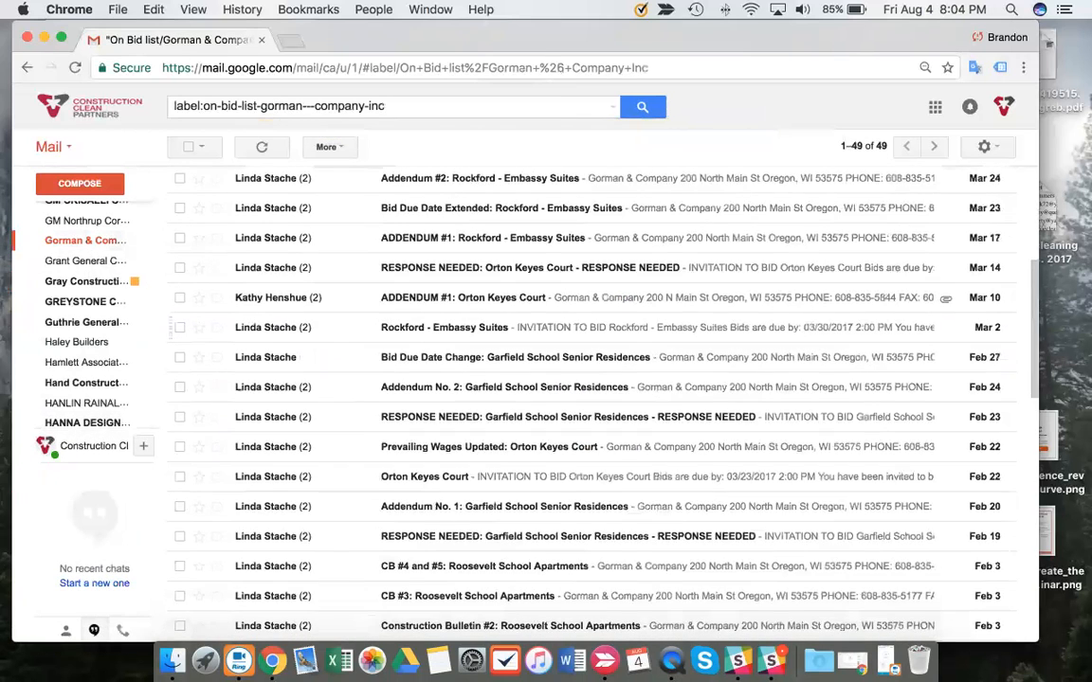
pyautogui.scroll(5, 588, 398)
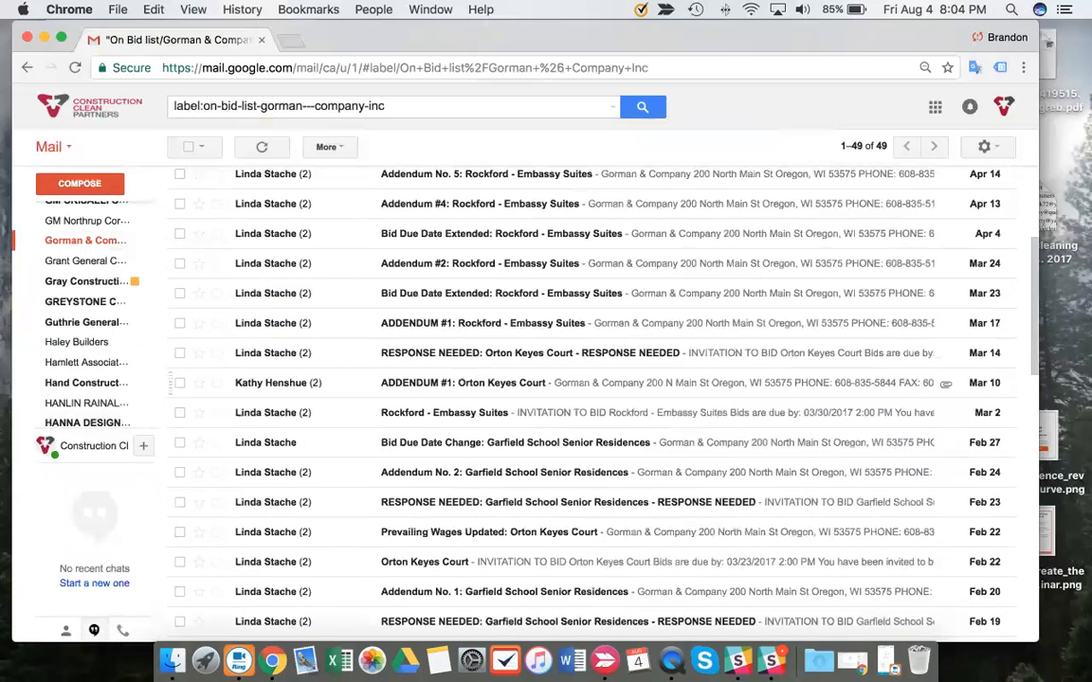
pyautogui.click(437, 389)
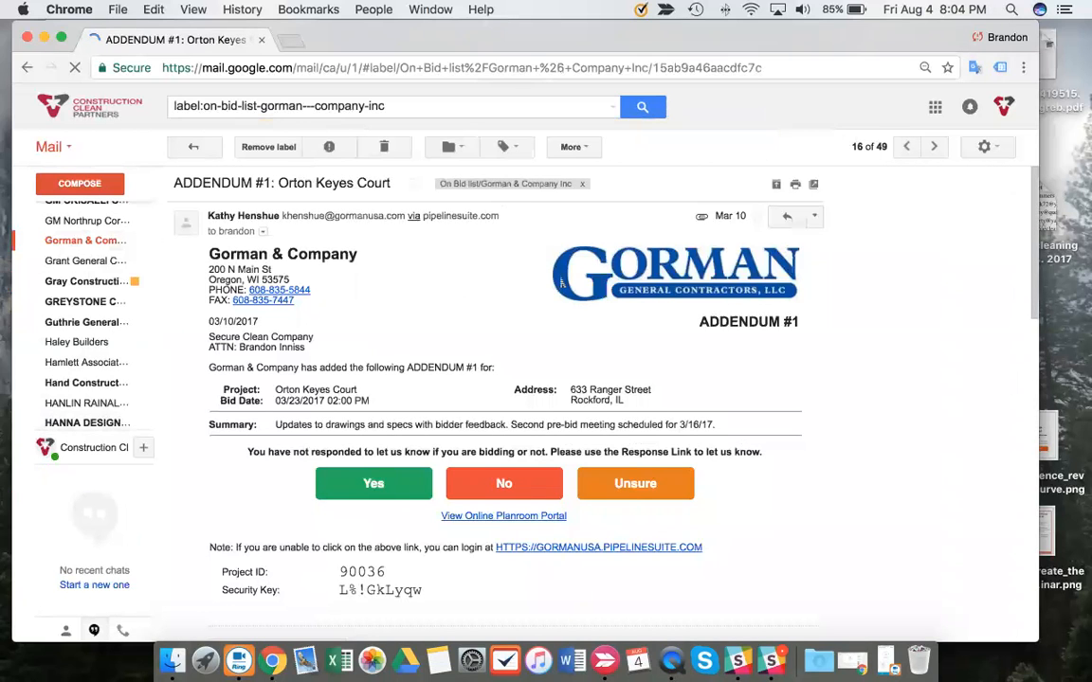
pyautogui.click(193, 146)
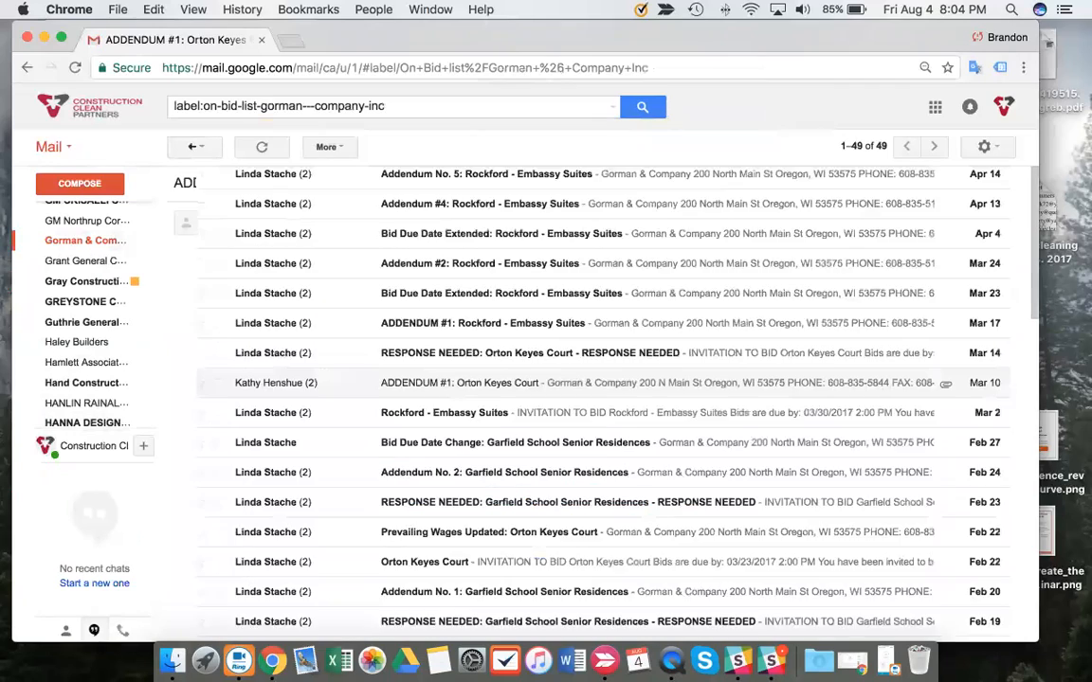
# Remove the Gais Construction label from both forwarded Century City Homeowners Initiative emails, including the Updated Construction Plans & Lot Matrix one.
pyautogui.scroll(-8, 568, 389)
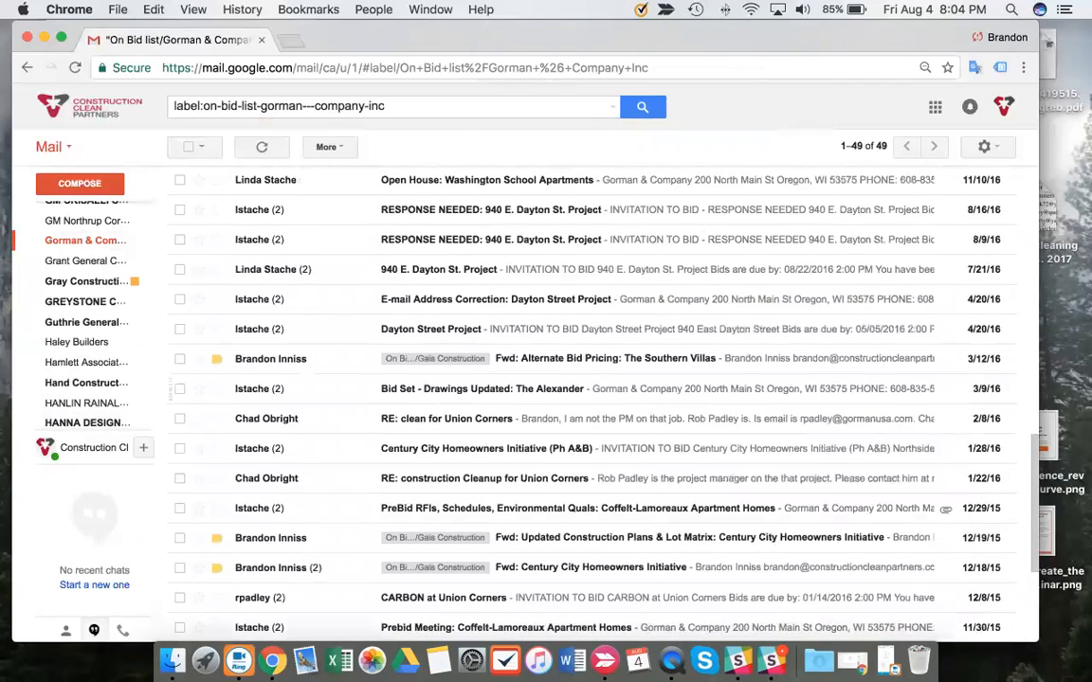
pyautogui.scroll(-4, 587, 398)
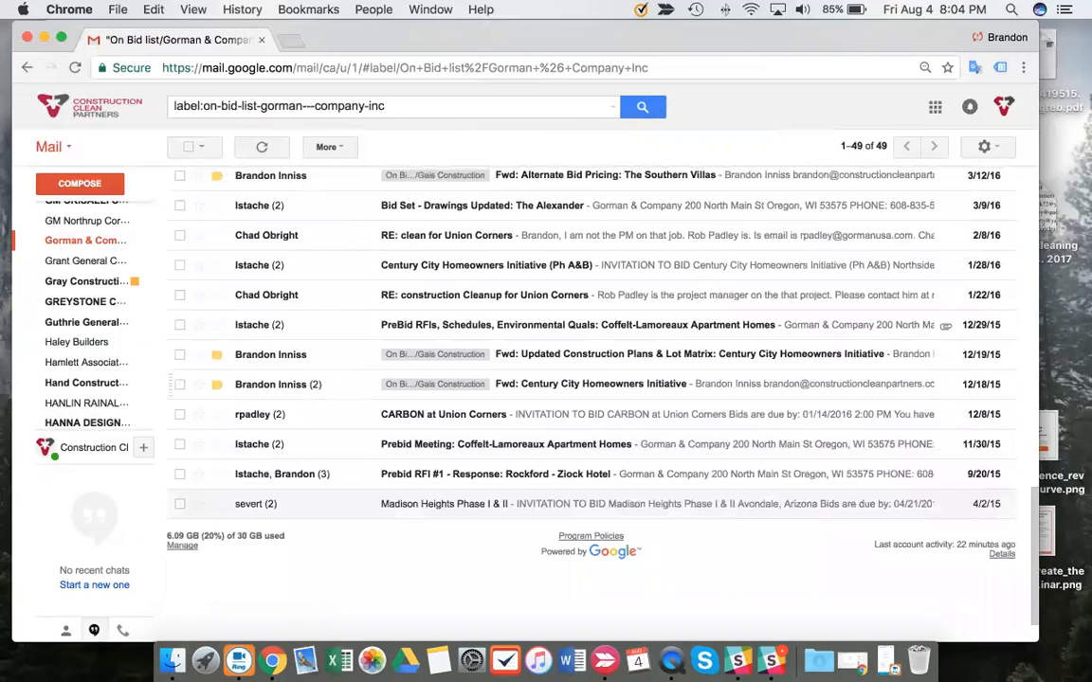
pyautogui.click(589, 384)
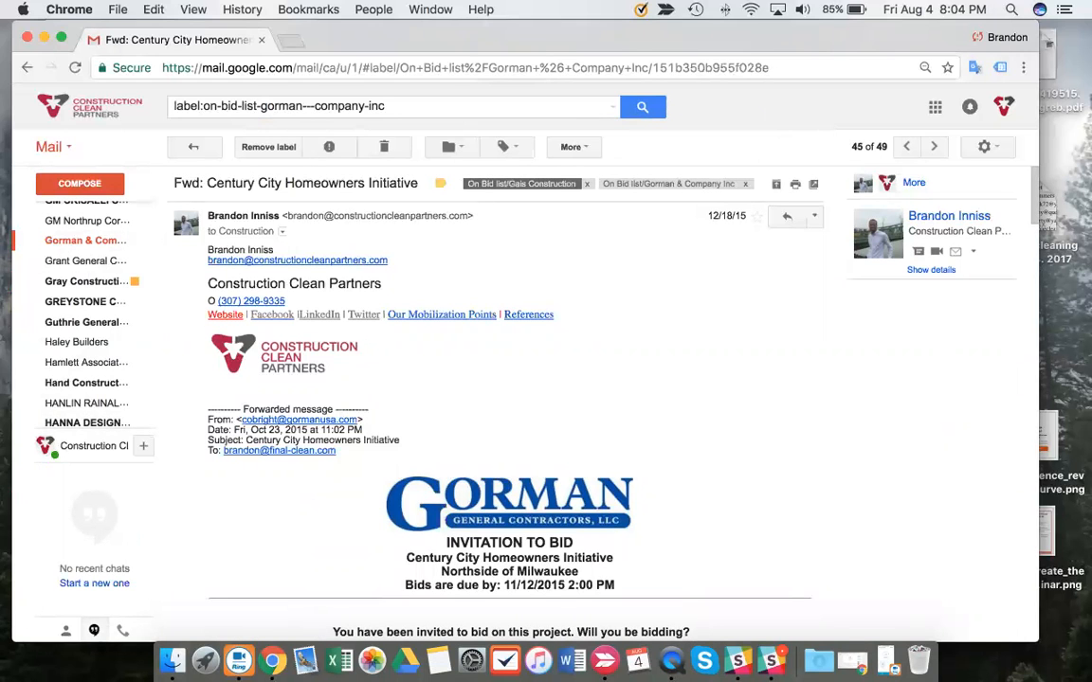
pyautogui.scroll(-5, 540, 455)
pyautogui.scroll(5, 540, 455)
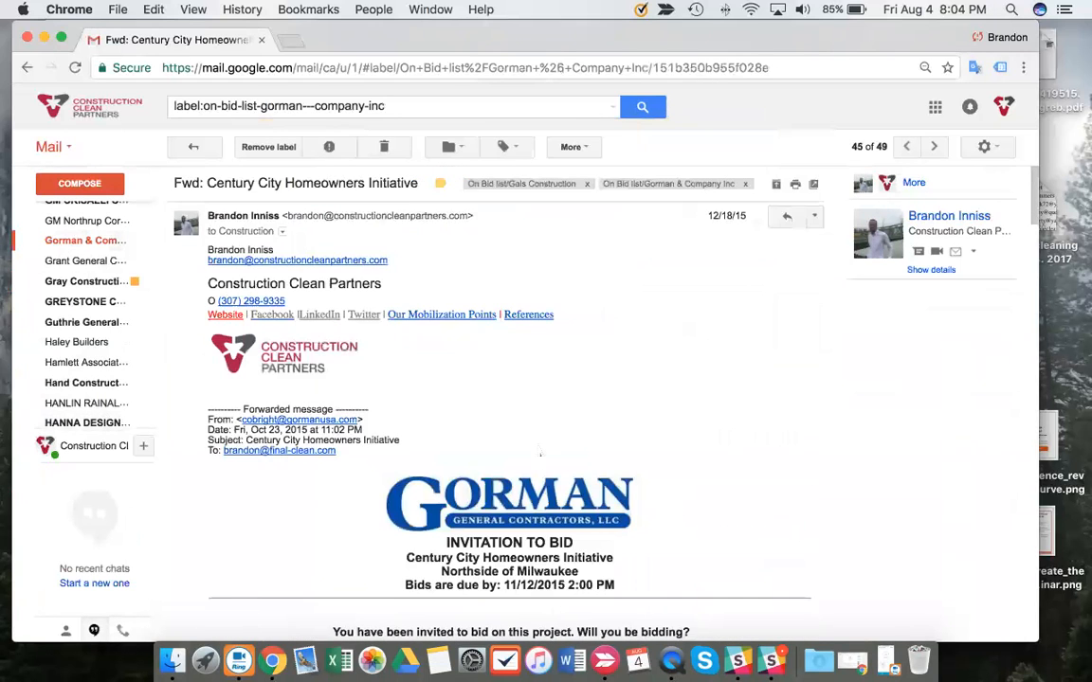
pyautogui.click(587, 184)
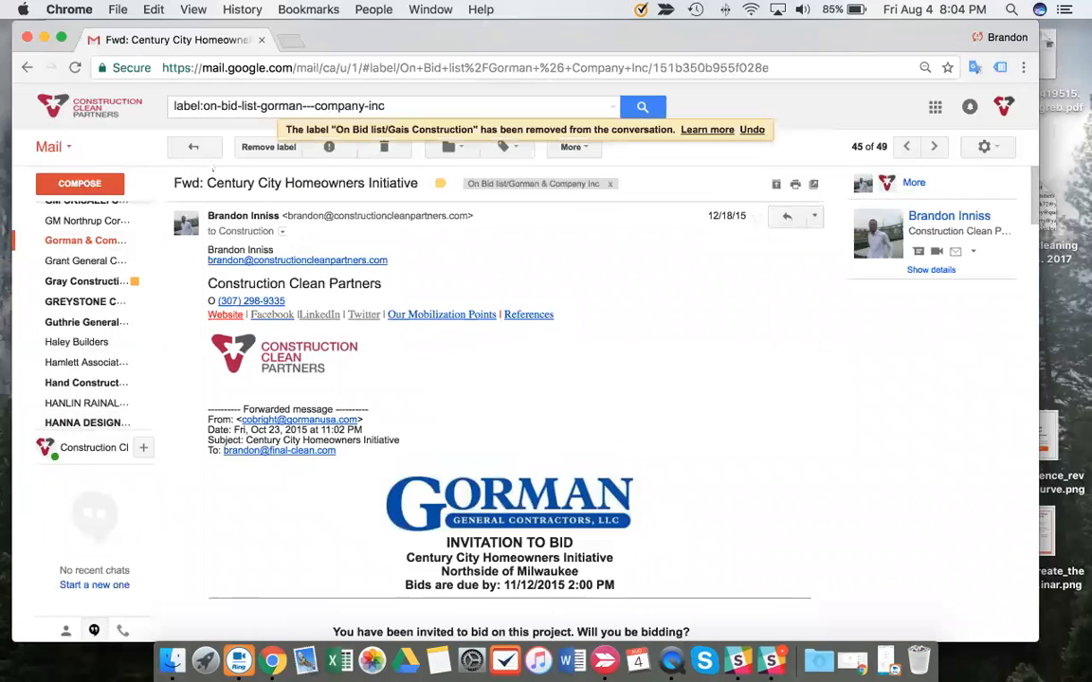
pyautogui.click(193, 147)
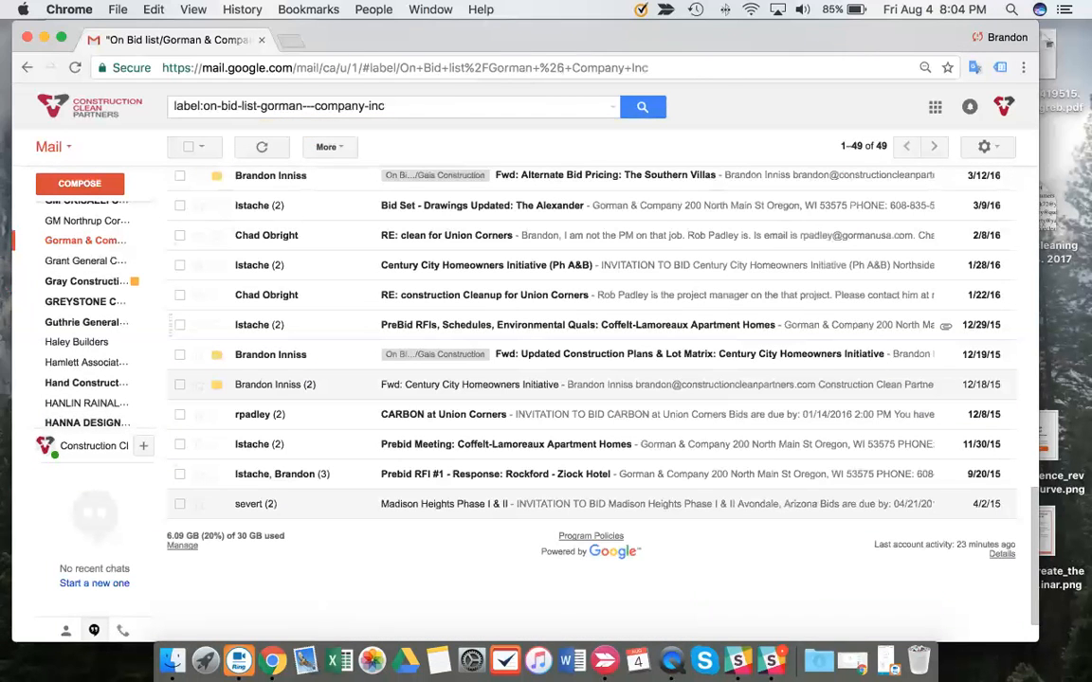
pyautogui.click(607, 354)
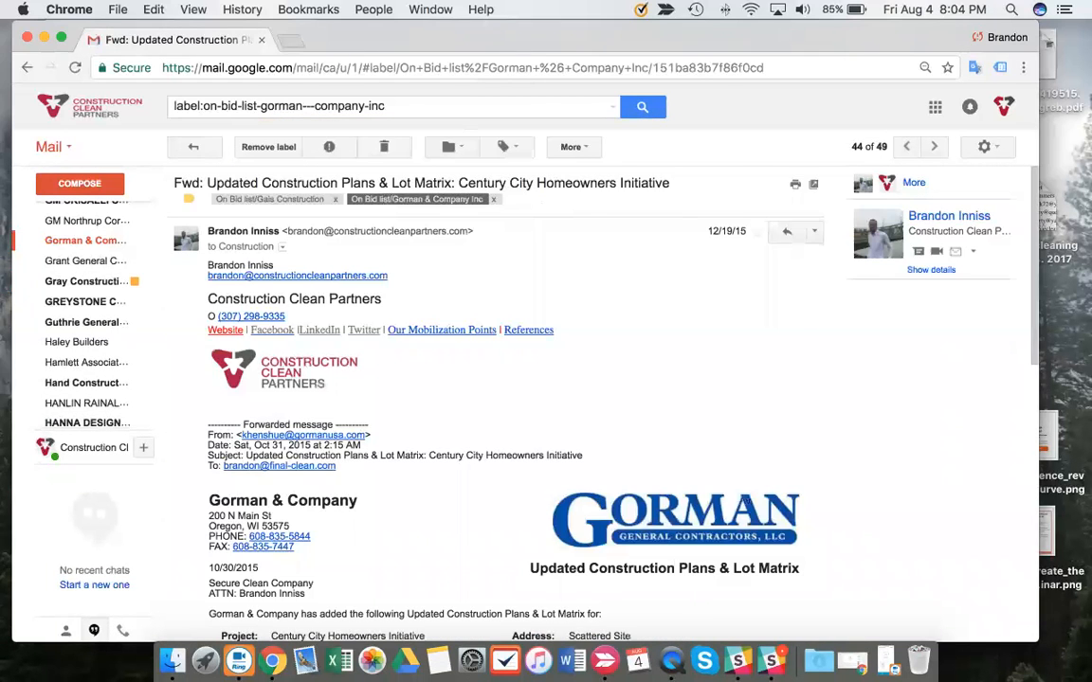
pyautogui.click(335, 199)
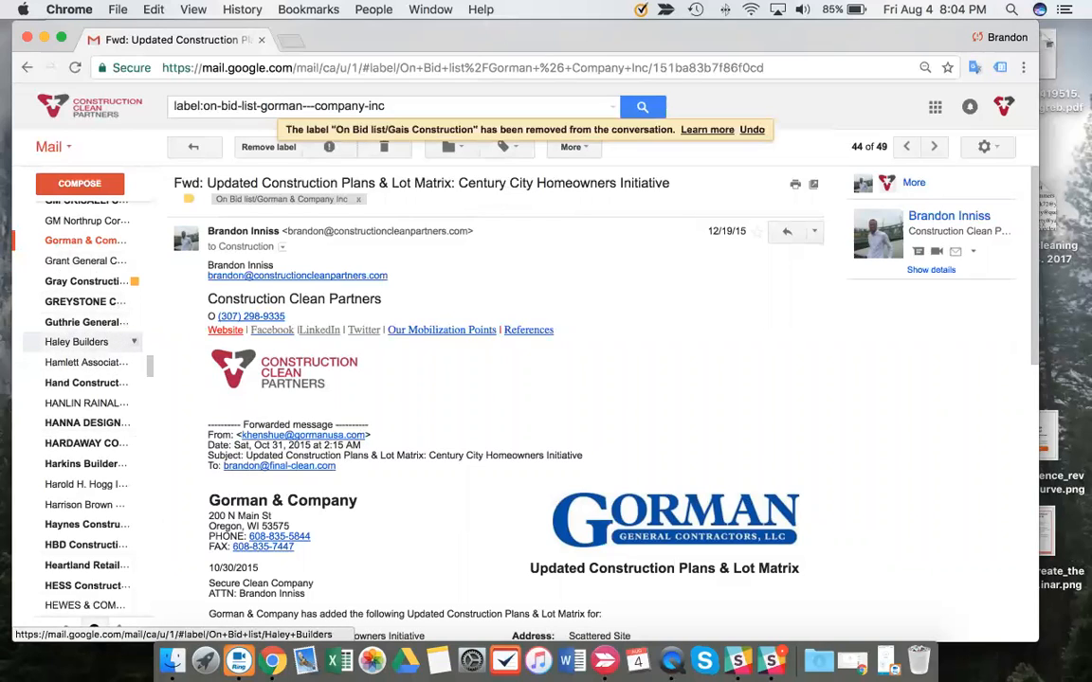
# Check the Haley Builders, Hamlett Associates and HANLIN RAINALDI CONSTR CORP labels, and open the Carter's/Oshkosh bid invitation.
pyautogui.click(81, 341)
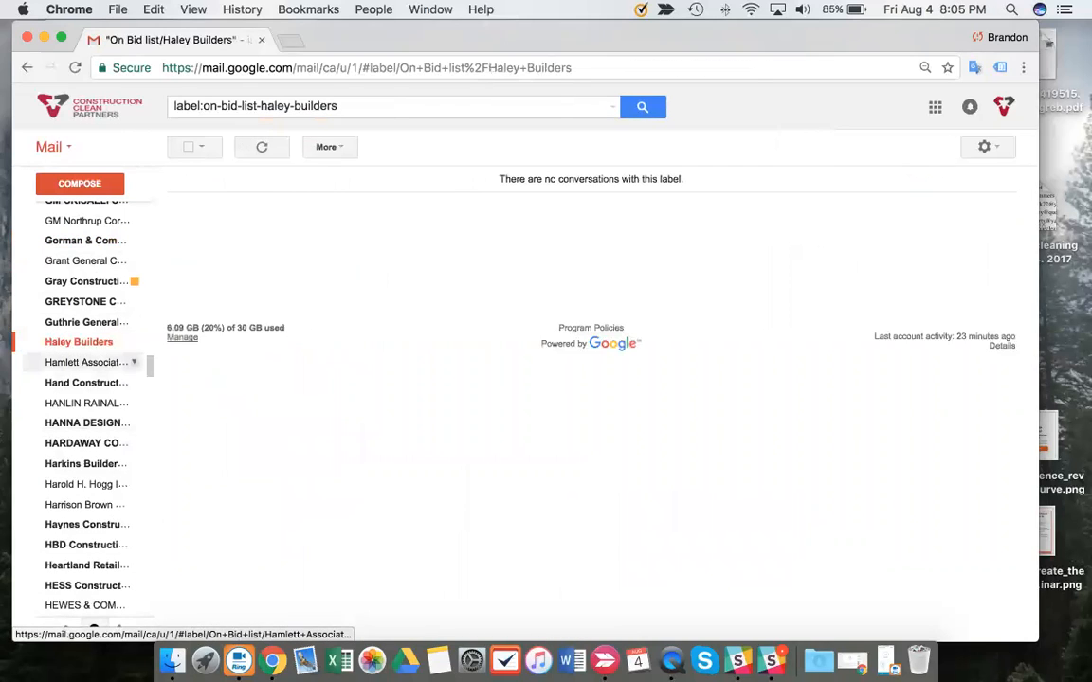
pyautogui.click(85, 362)
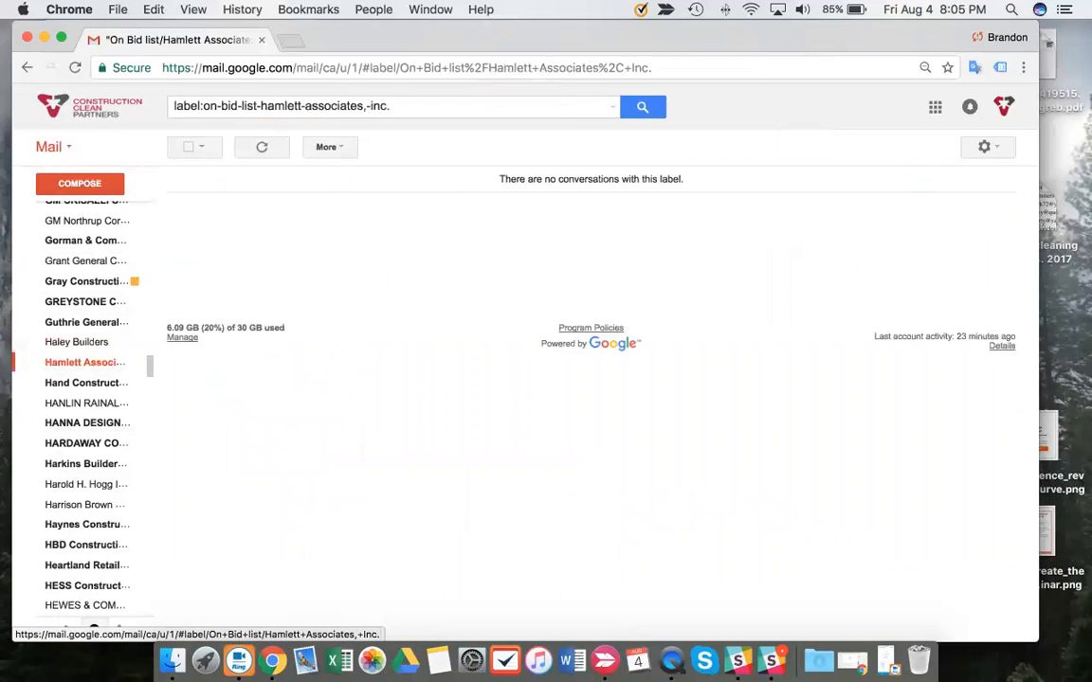
pyautogui.click(85, 403)
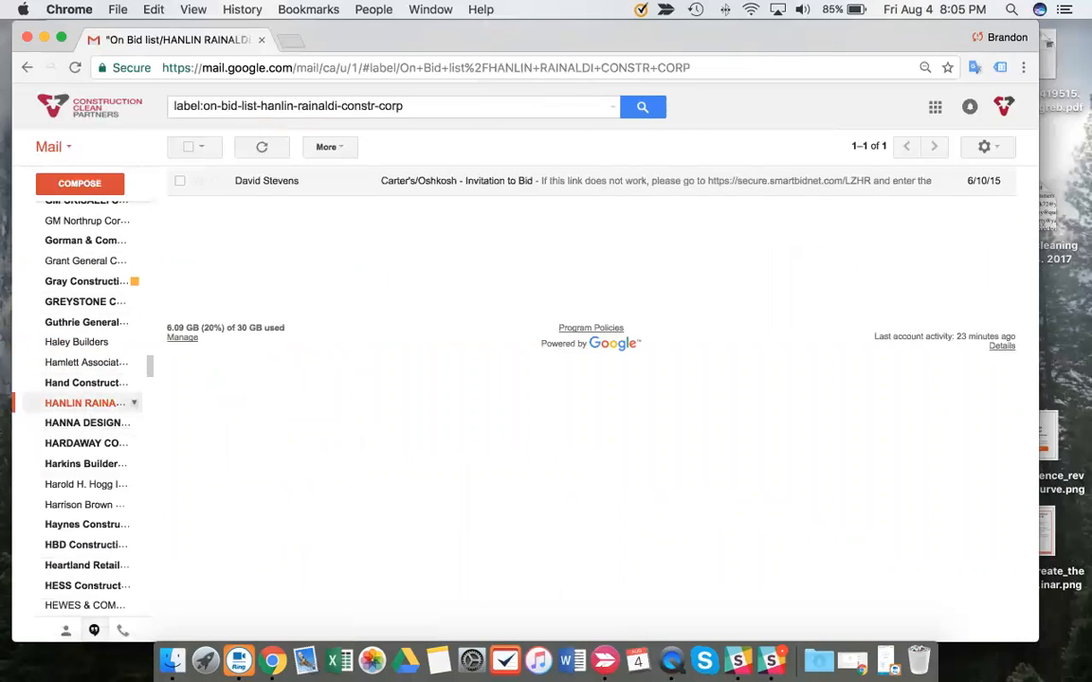
pyautogui.click(417, 181)
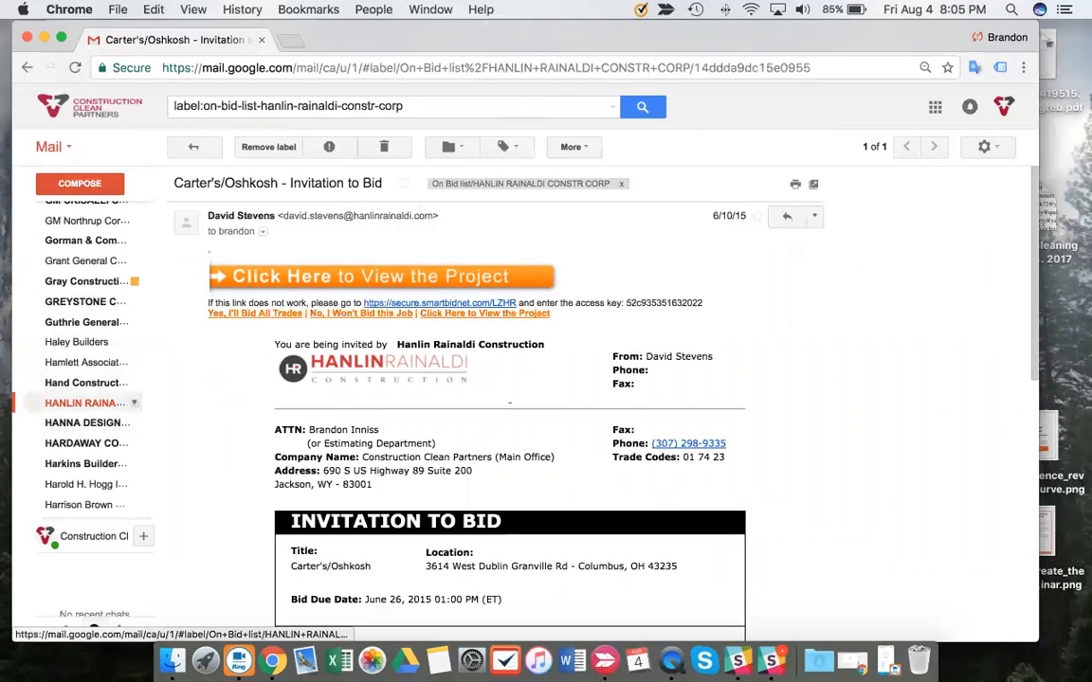
pyautogui.scroll(-2, 78, 340)
# Remove the Gais Construction label from the forwarded Kirklands - Shops At Abilene invitation under HANNA DESIGN GROUP INC.
pyautogui.click(79, 338)
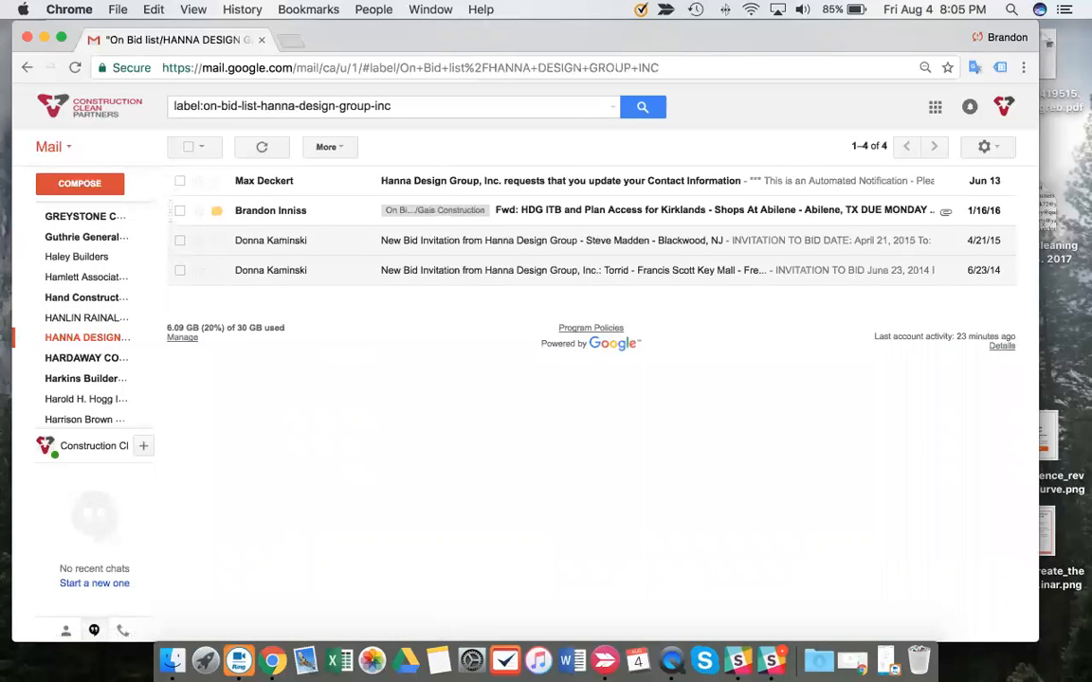
pyautogui.click(569, 211)
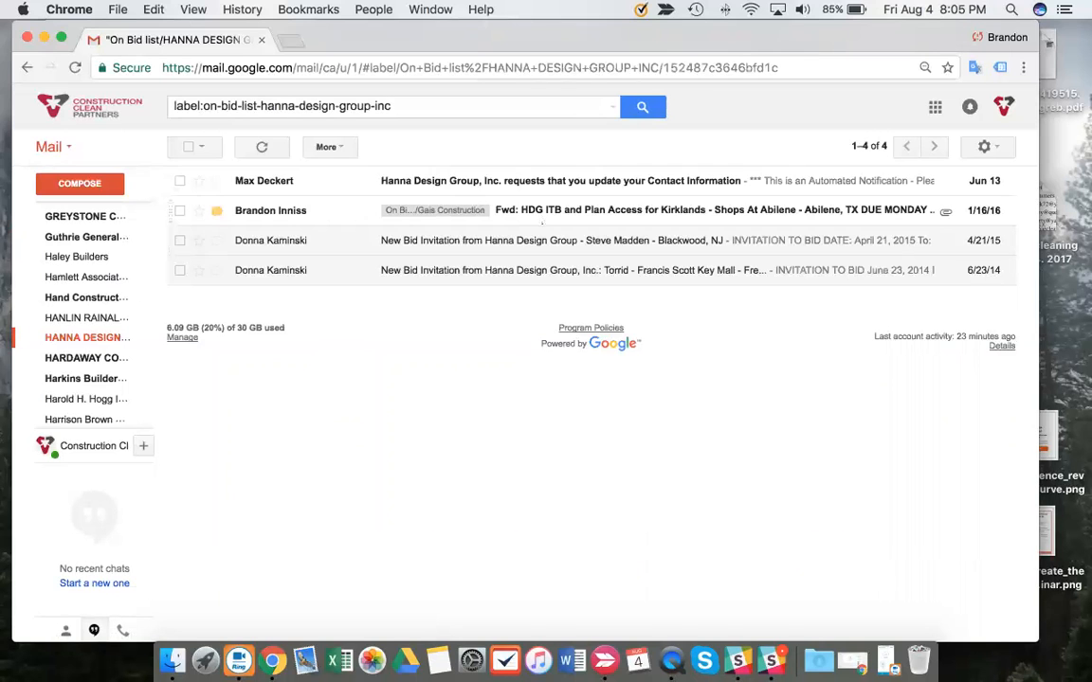
pyautogui.scroll(-3, 531, 427)
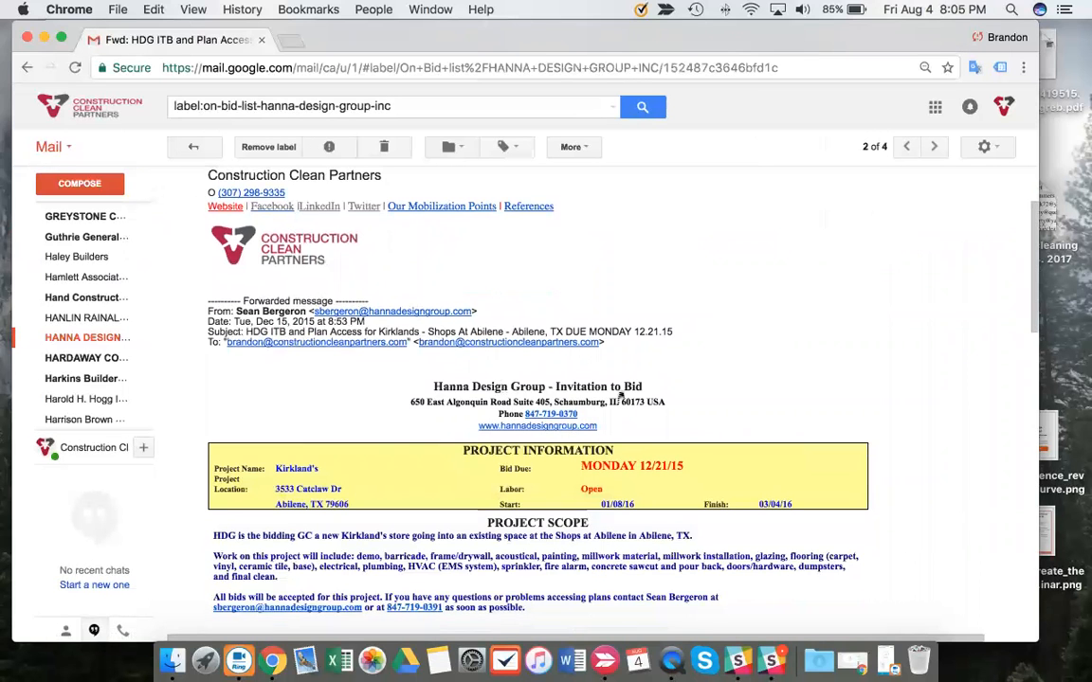
pyautogui.scroll(-2, 561, 469)
pyautogui.scroll(-2, 561, 469)
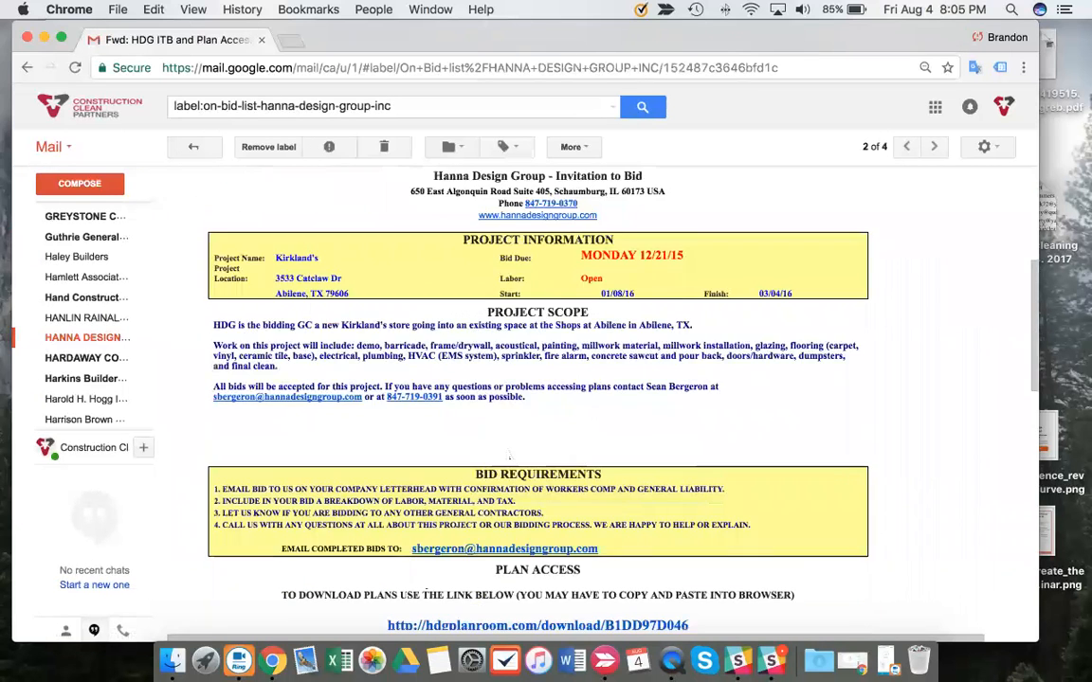
pyautogui.scroll(5, 465, 270)
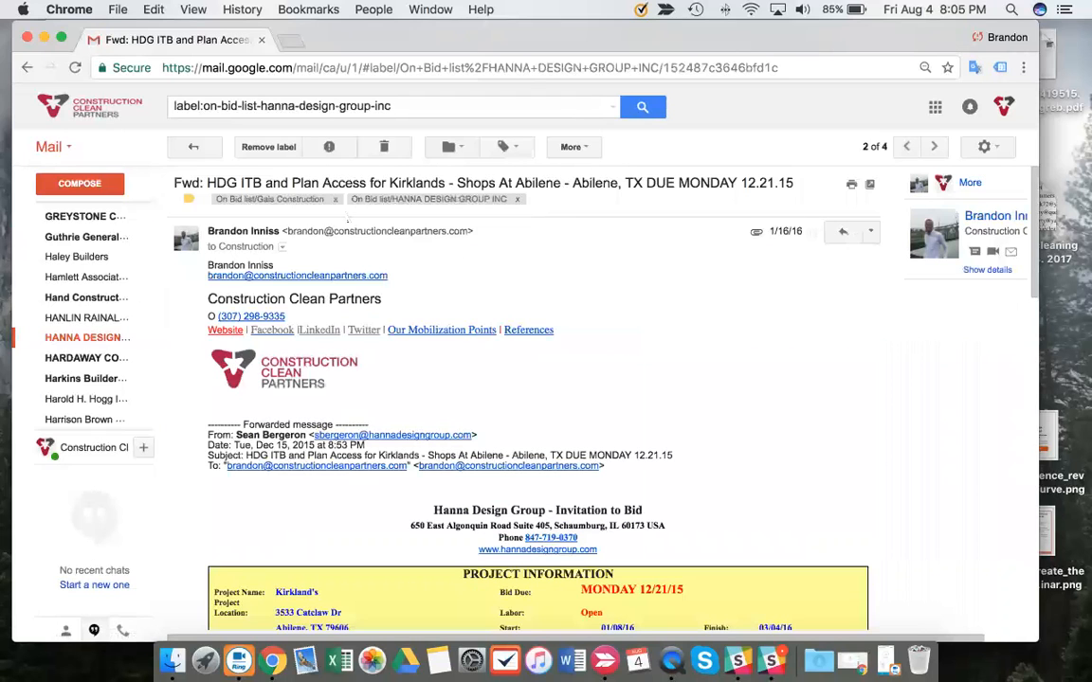
pyautogui.click(334, 199)
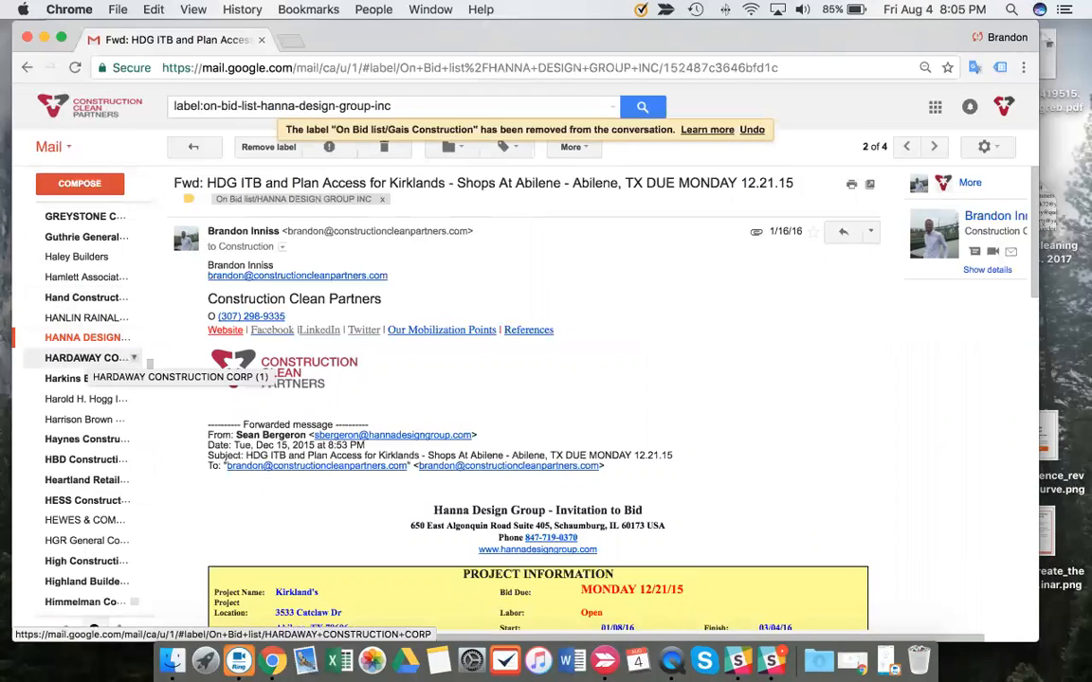
# Check the emails under the HARDAWAY CONSTRUCTION CORP, Harkins Builders, Harold H. Hogg Inc. and Haynes Construction labels.
pyautogui.click(90, 358)
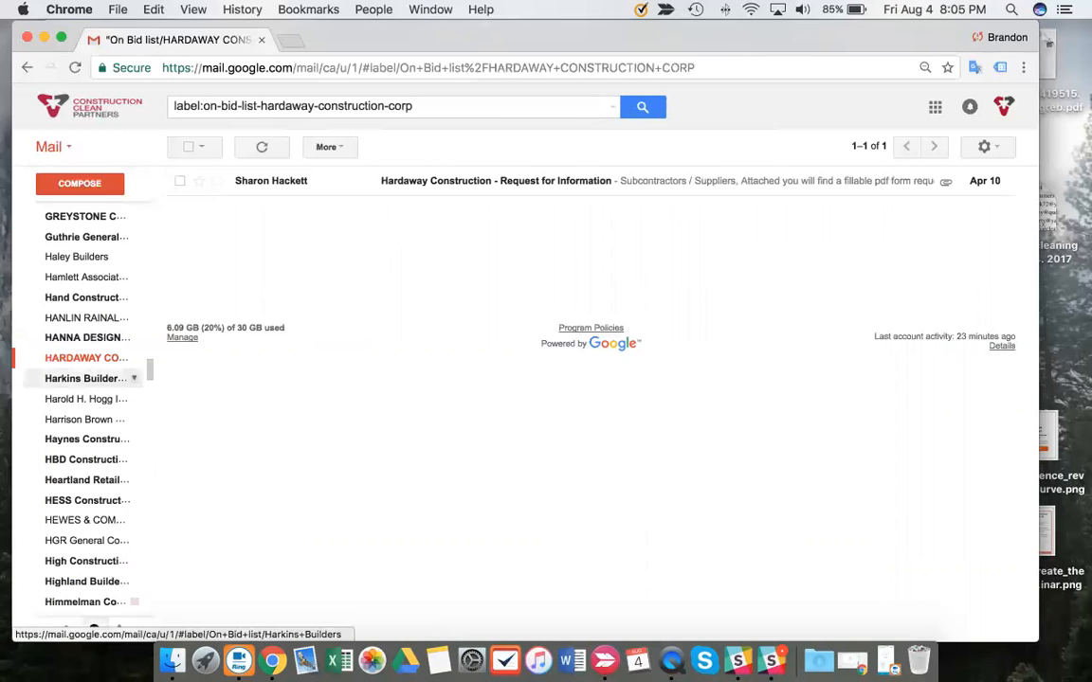
pyautogui.click(86, 378)
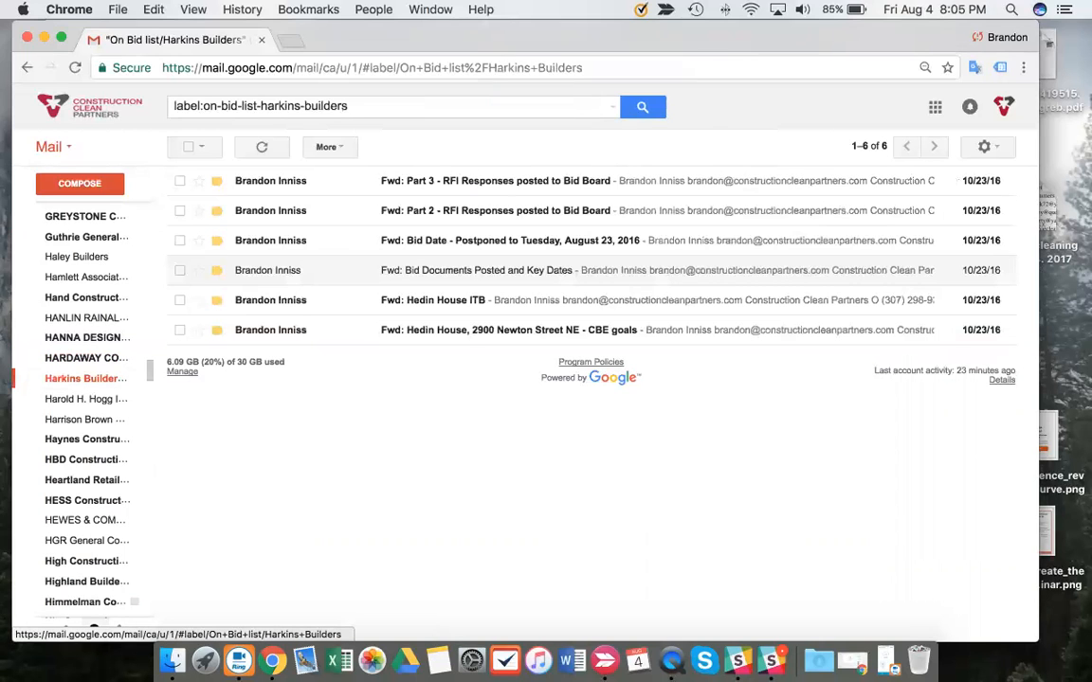
pyautogui.click(85, 398)
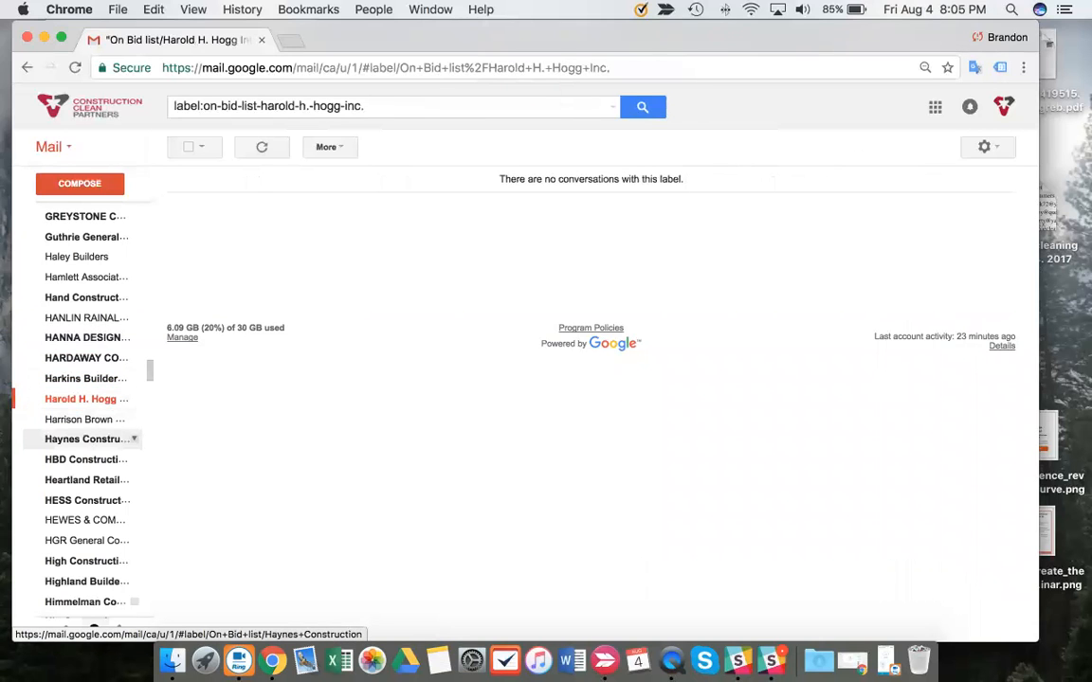
pyautogui.click(85, 438)
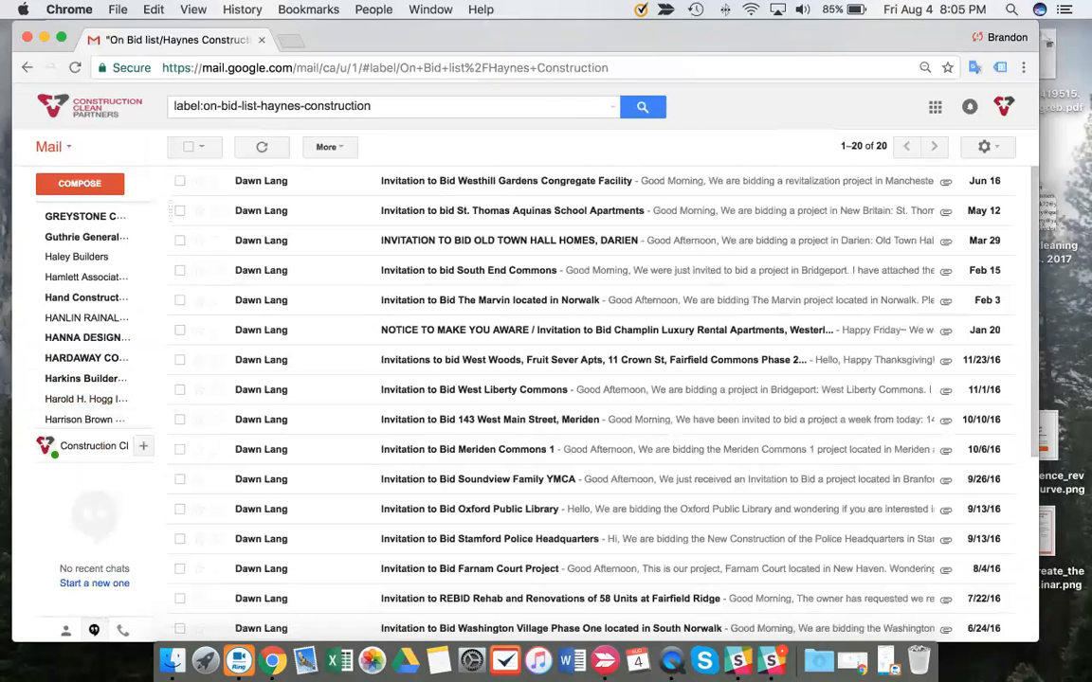
# Open the Westhill Gardens Congregate Facility bid invitation and highlight "Westhill Gardens" in its subject.
pyautogui.click(463, 180)
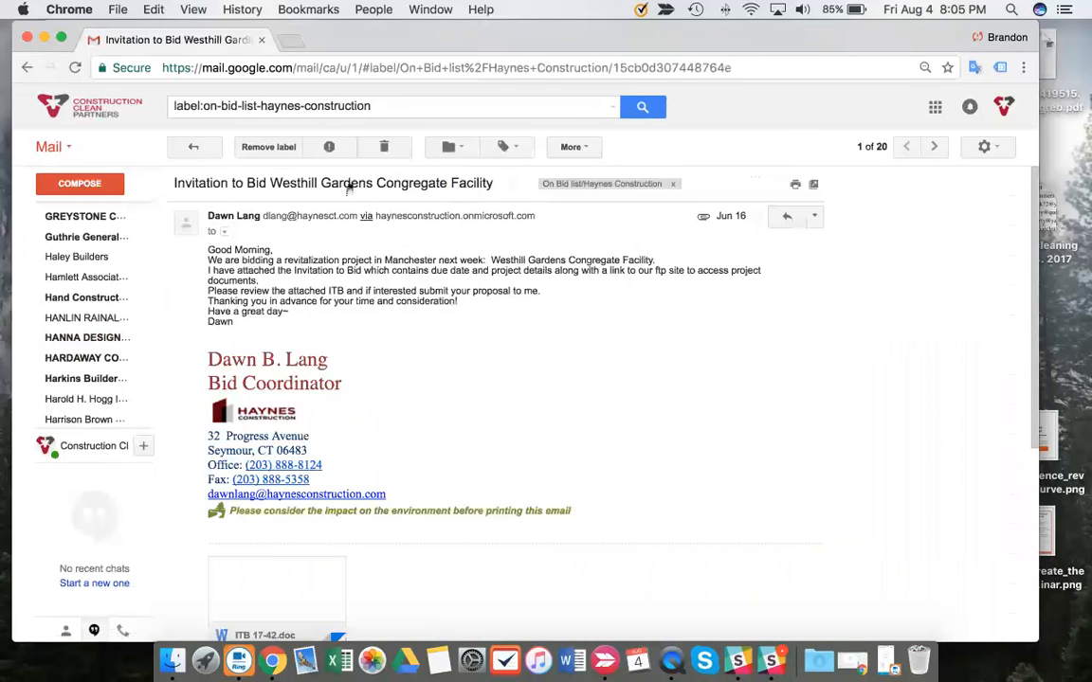
pyautogui.moveTo(243, 180); pyautogui.dragTo(371, 183)
pyautogui.click(249, 182)
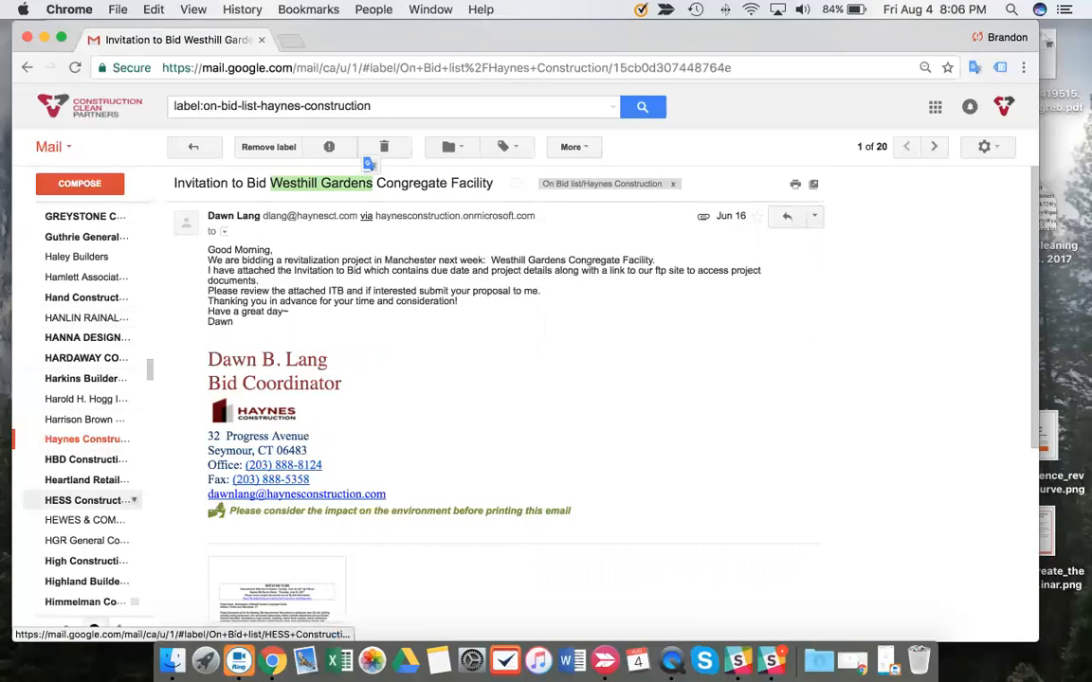
# Check the Heartland Retail Construction Inc and HBD Construction labels, and open HBD's "Not Bidding on this Project" email.
pyautogui.click(85, 501)
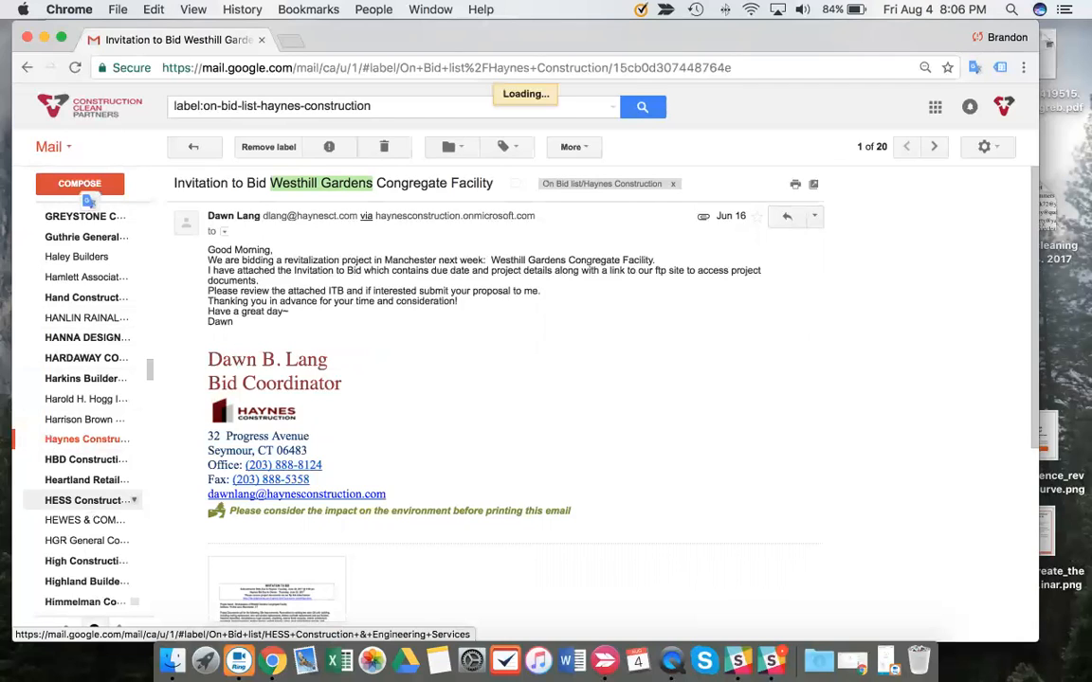
pyautogui.click(87, 479)
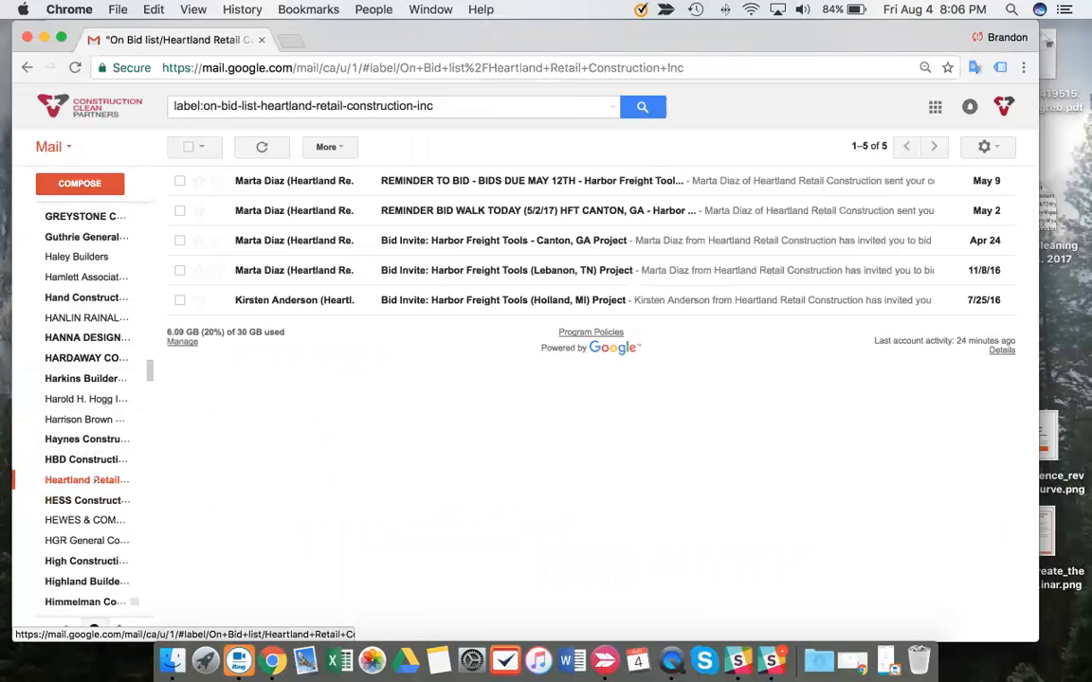
pyautogui.click(85, 459)
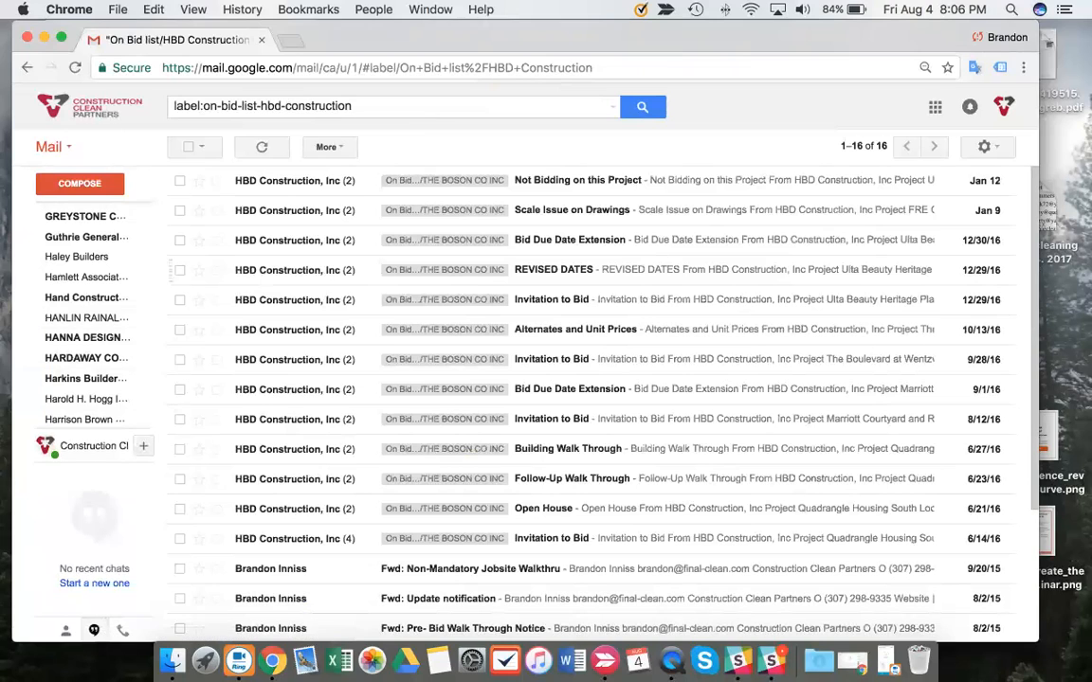
pyautogui.click(578, 180)
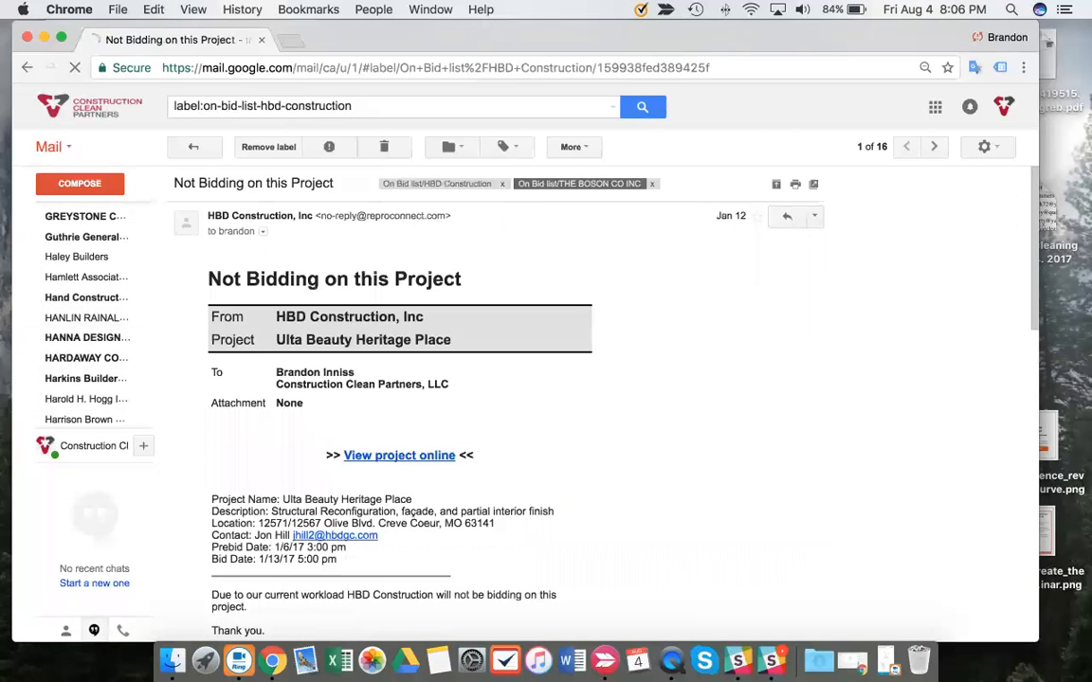
# Search for all messages from the sender address of HBD's "Not Bidding on this Project" email and review the contractor labels on the results.
pyautogui.click(576, 149)
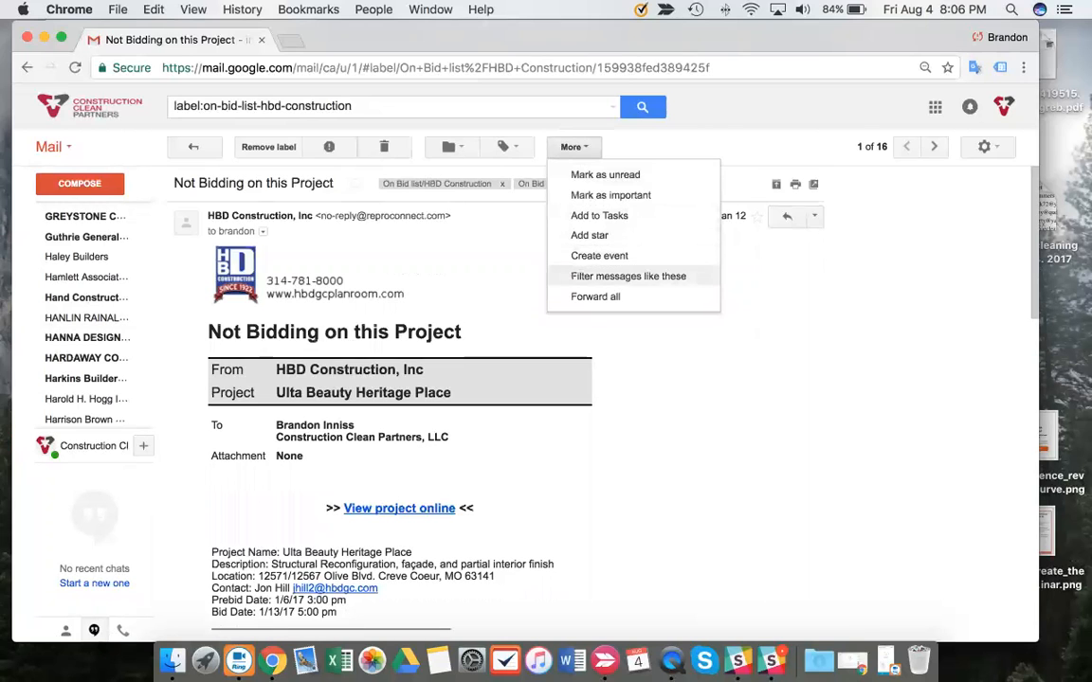
pyautogui.click(601, 275)
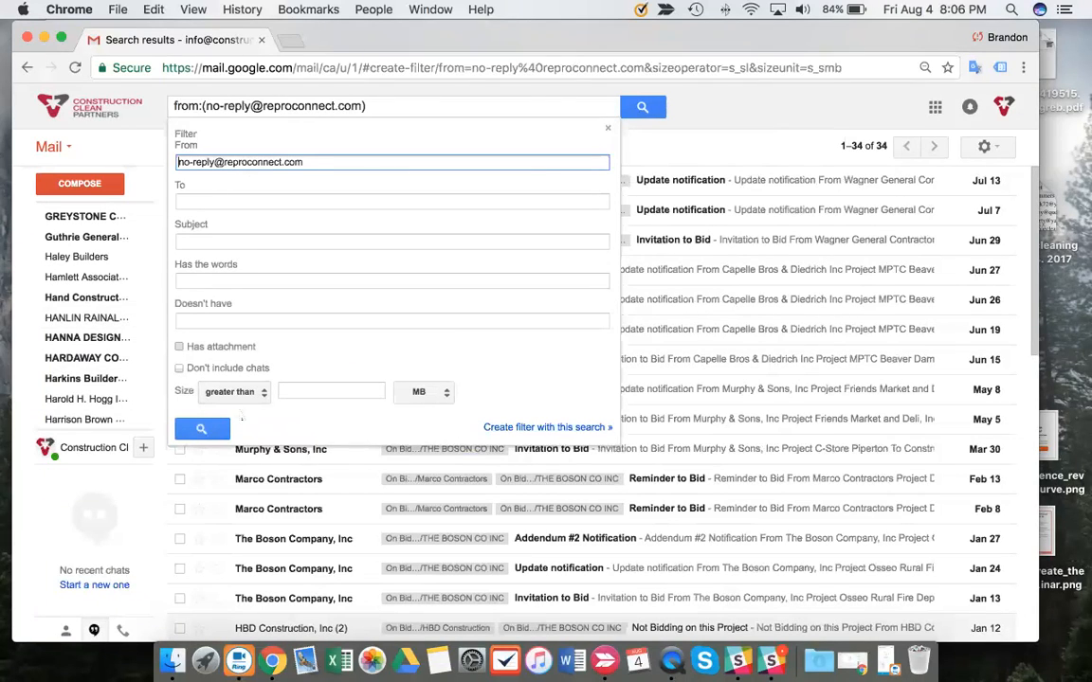
pyautogui.tripleClick(274, 163)
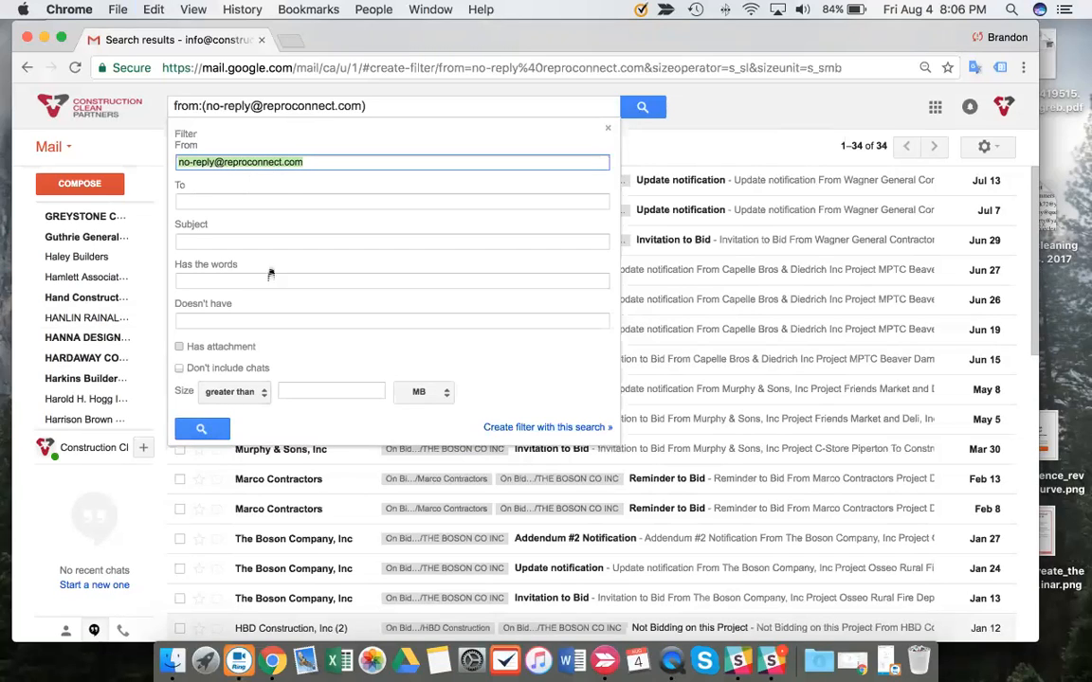
pyautogui.click(202, 431)
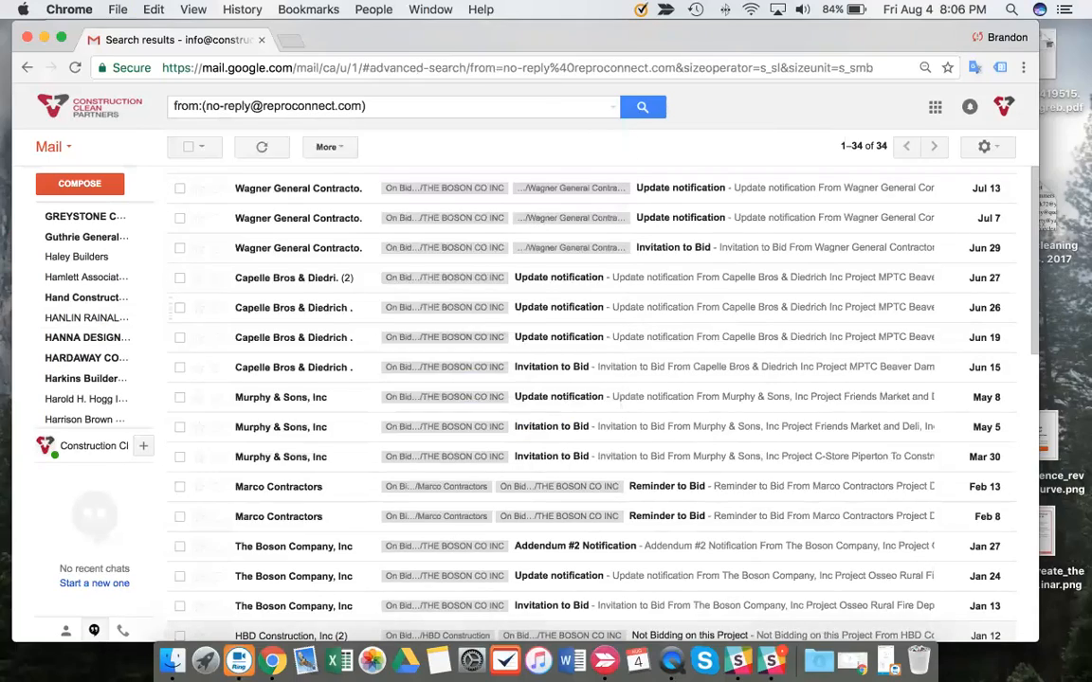
pyautogui.scroll(-5, 582, 398)
pyautogui.scroll(-3, 583, 398)
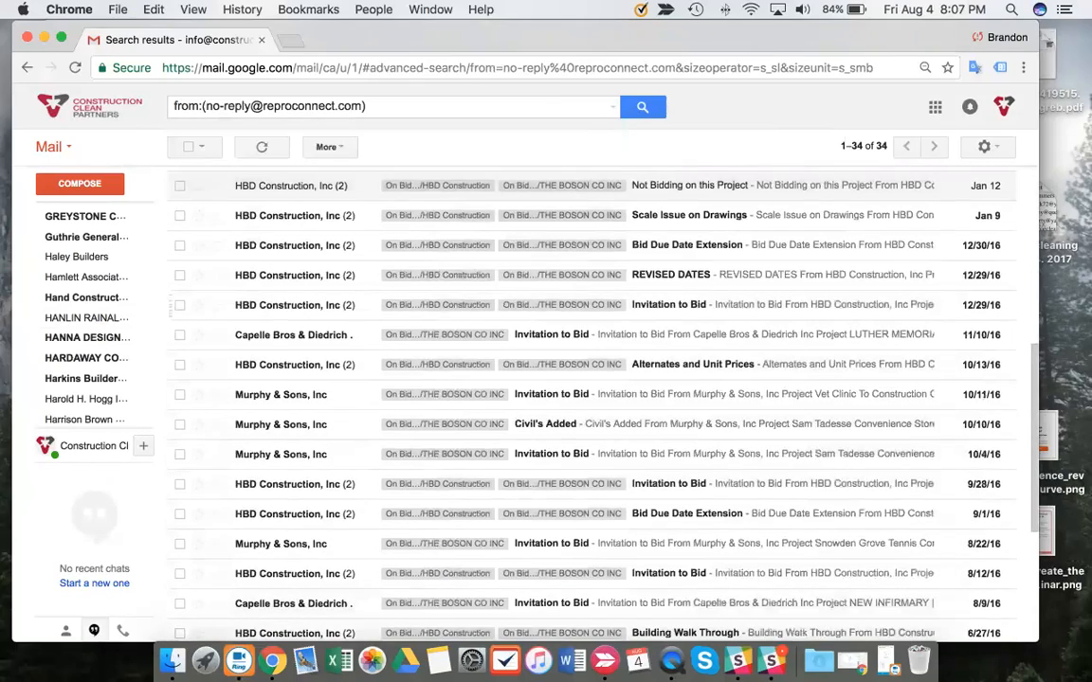
pyautogui.scroll(-2, 582, 398)
pyautogui.scroll(10, 582, 398)
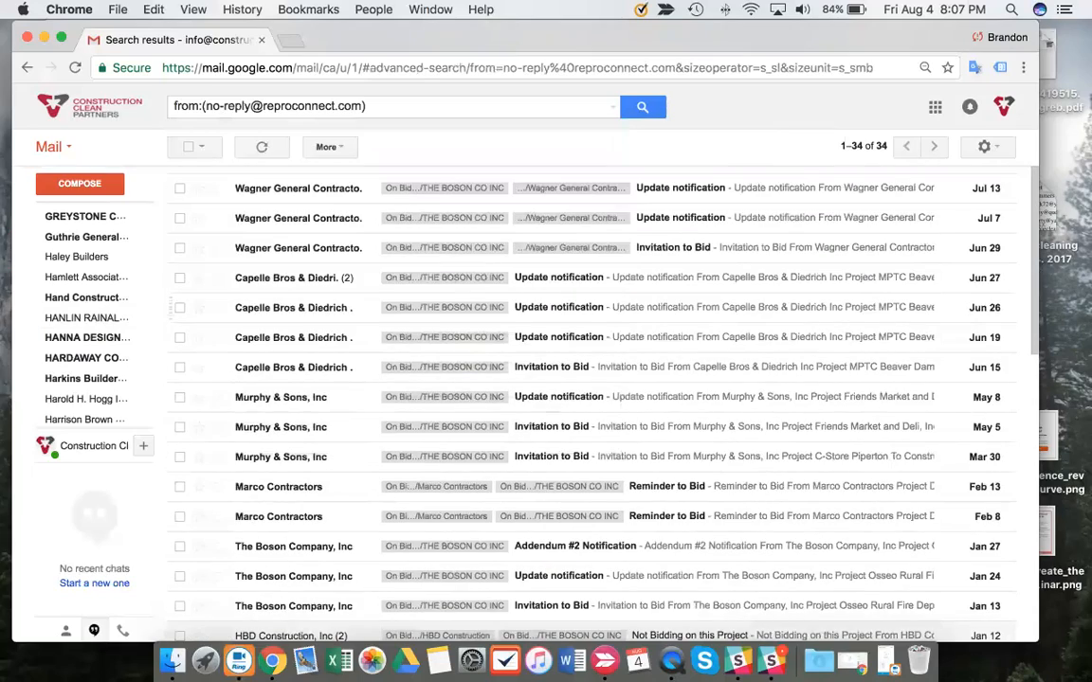
pyautogui.scroll(-10, 597, 398)
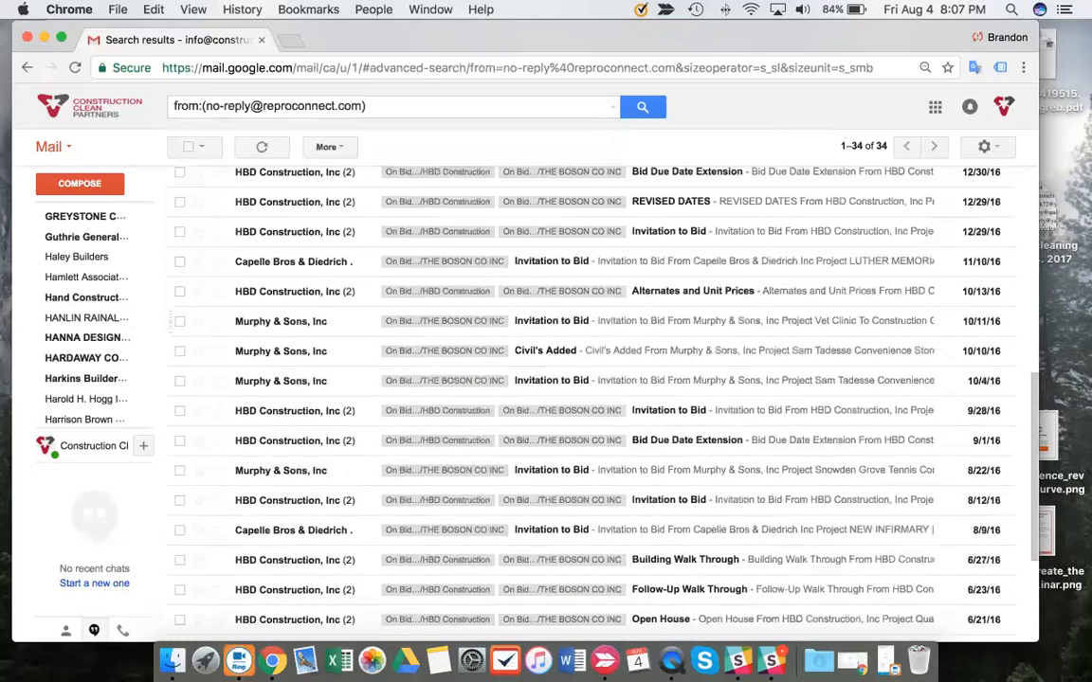
pyautogui.scroll(10, 597, 398)
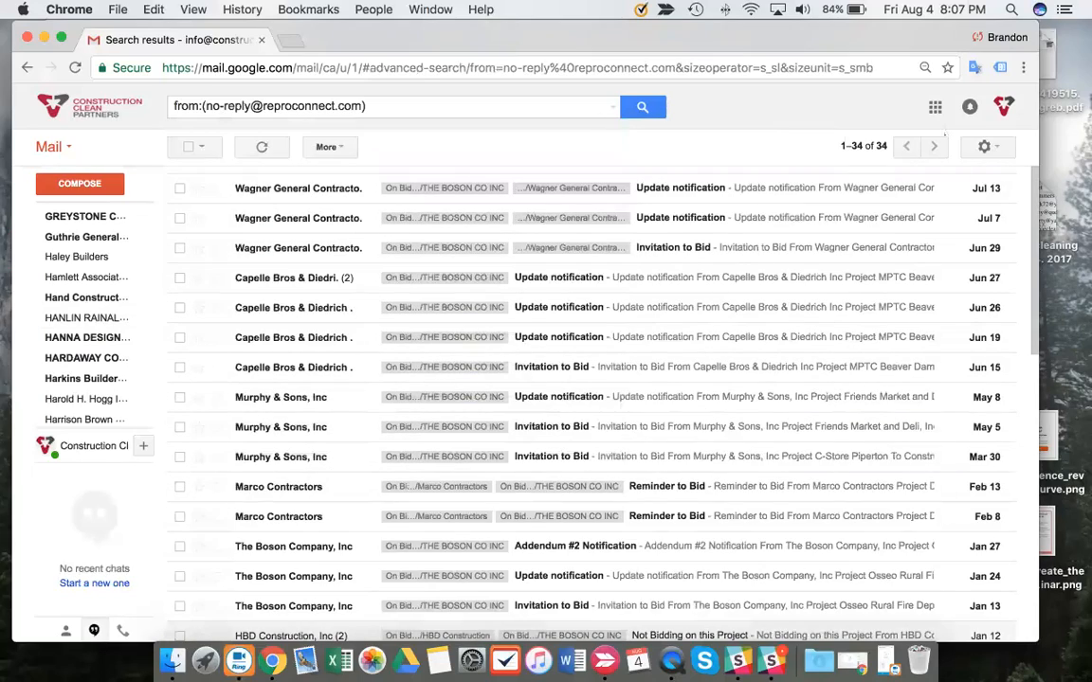